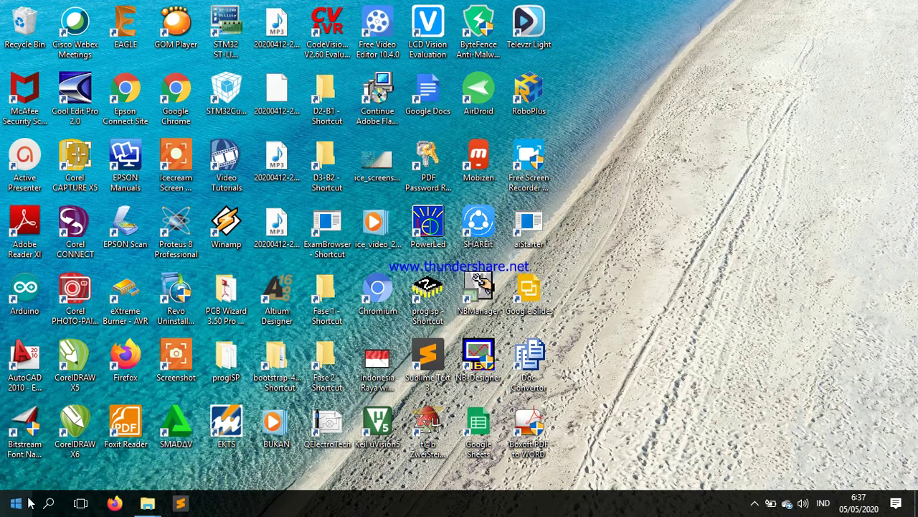
Open Word 2013 from the installed Microsoft Office 2013 programs and create a blank document.
click(16, 504)
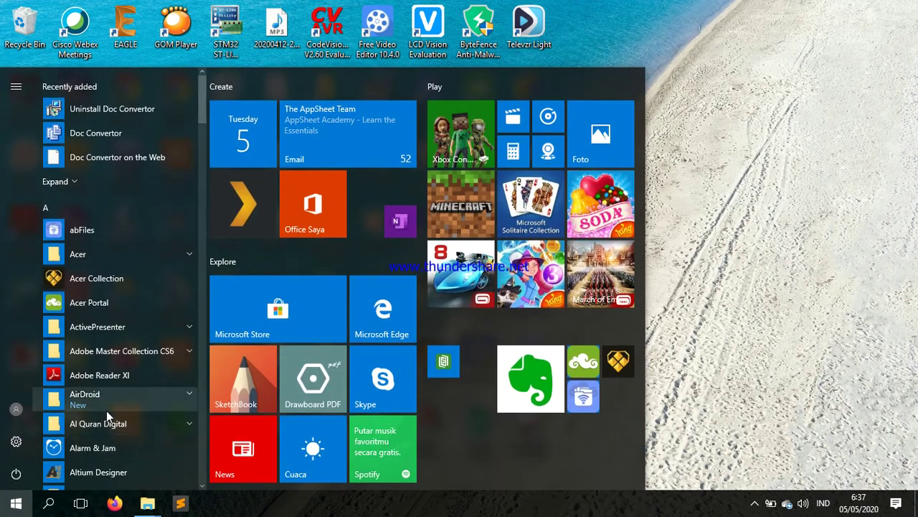
scroll(107, 410, down, 3)
scroll(107, 410, down, 1)
scroll(107, 411, down, 3)
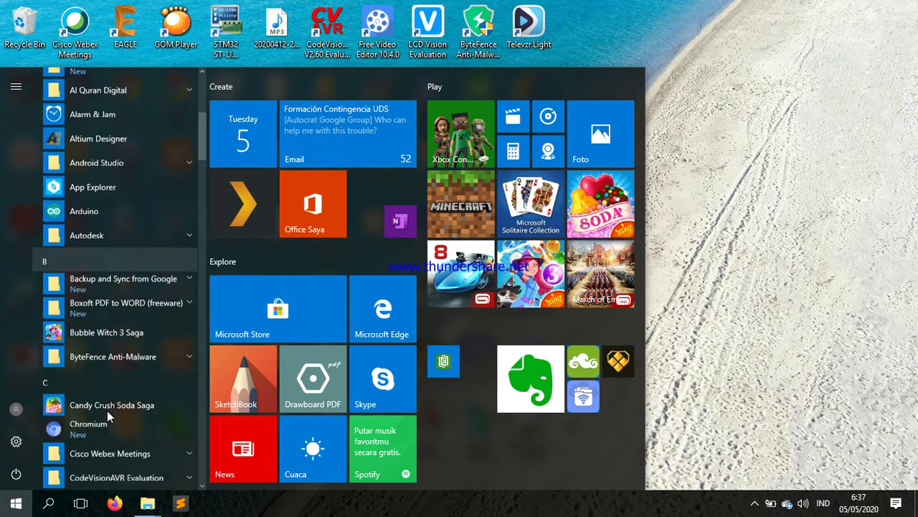
scroll(107, 411, down, 10)
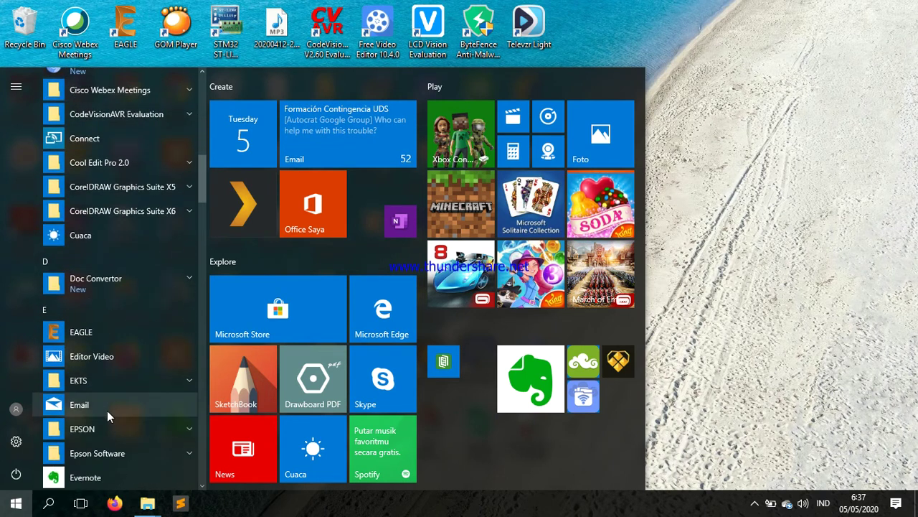
scroll(107, 410, down, 3)
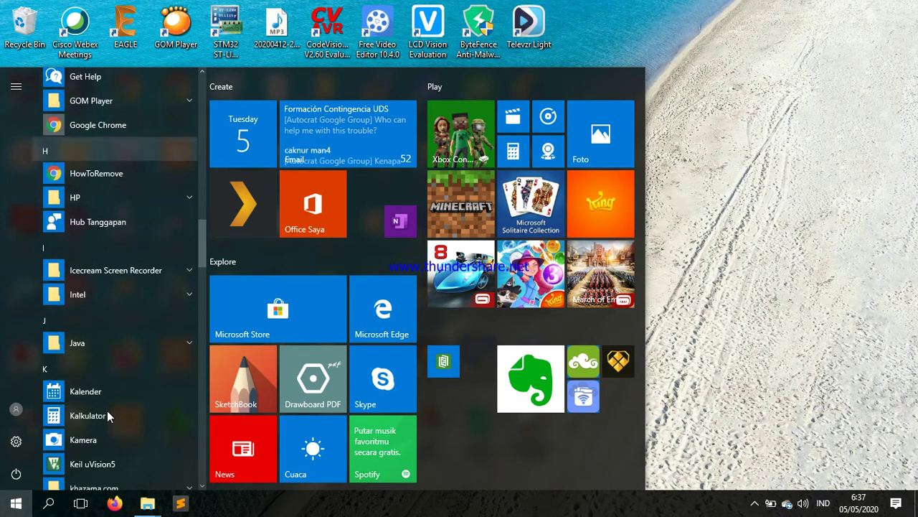
scroll(107, 410, down, 4)
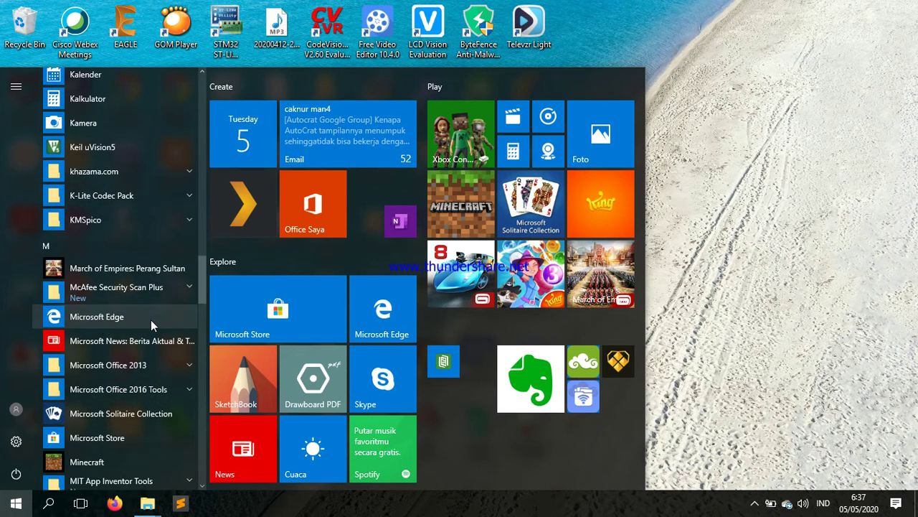
click(142, 366)
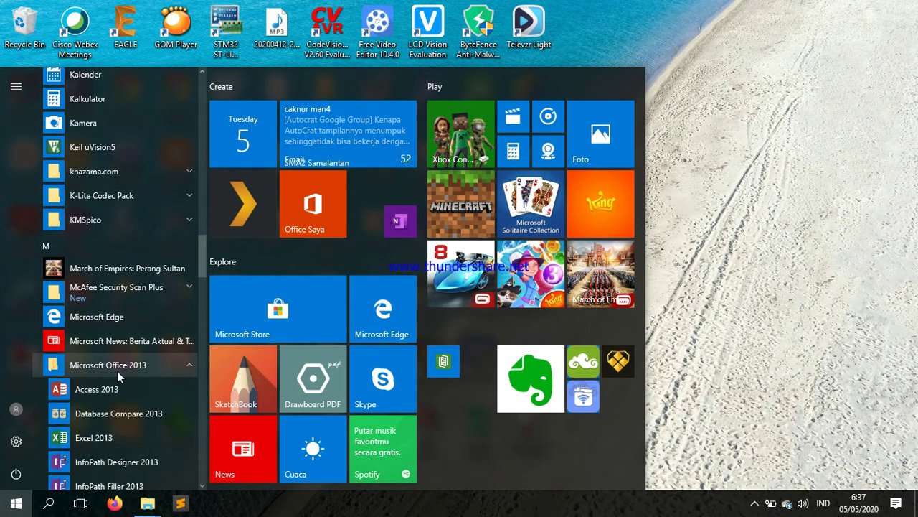
scroll(117, 370, down, 3)
scroll(127, 360, down, 3)
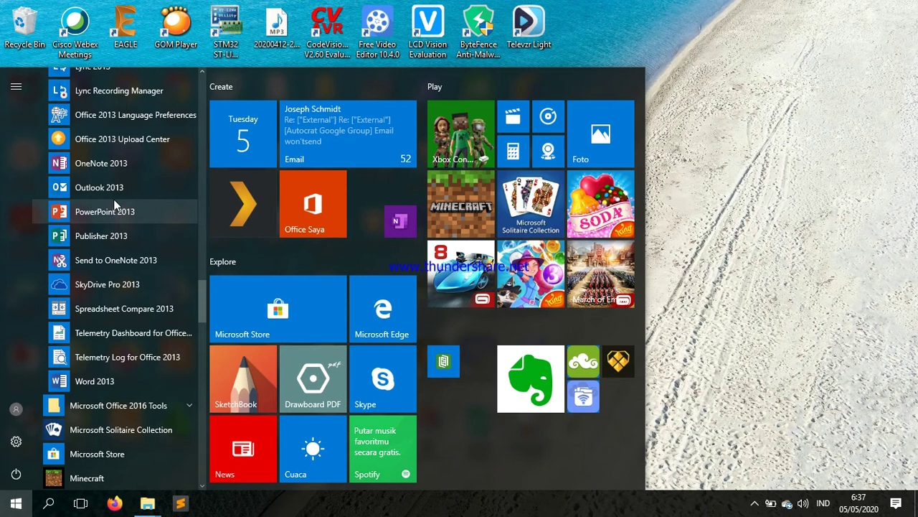
scroll(114, 206, up, 1)
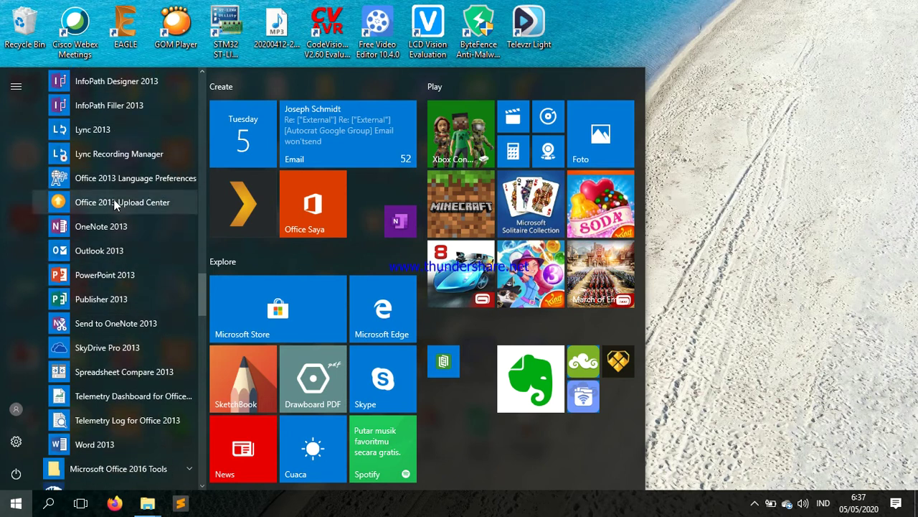
click(104, 443)
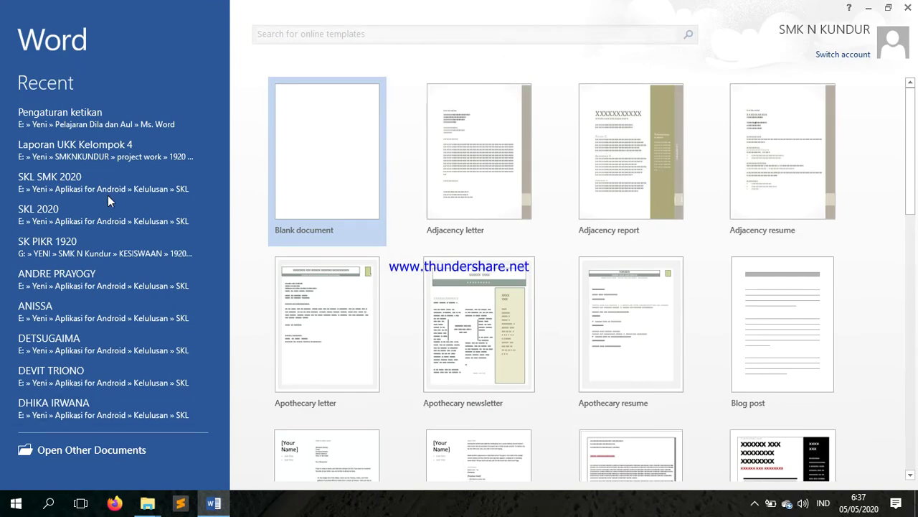
click(343, 186)
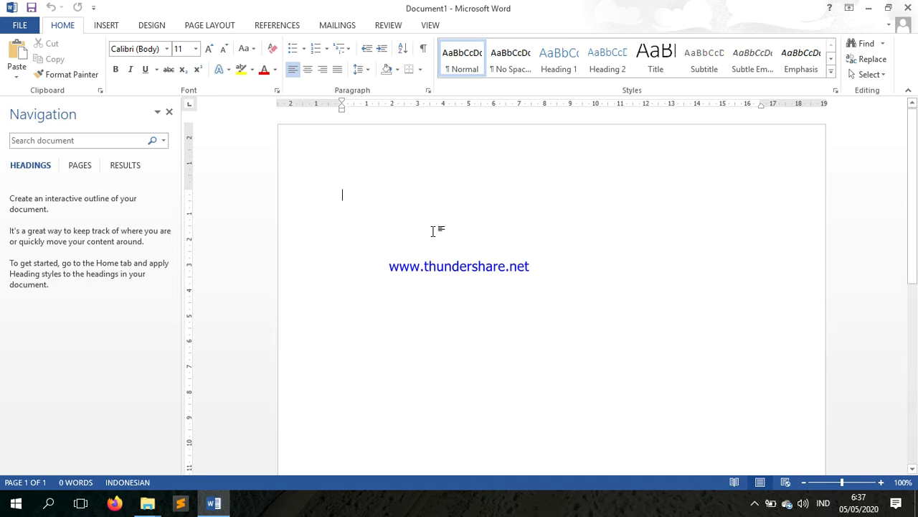
Set a custom paper size of 21 cm wide by 33 cm high for the whole document.
click(211, 27)
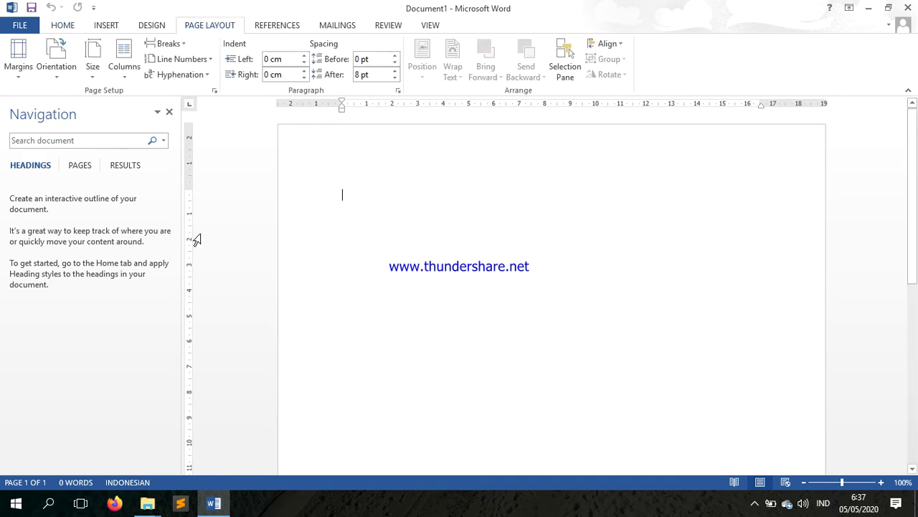
click(94, 59)
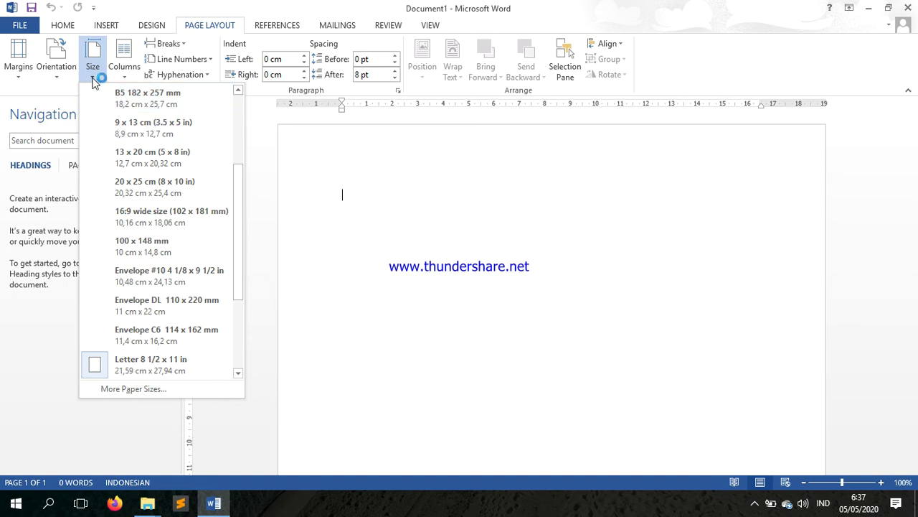
scroll(132, 122, up, 3)
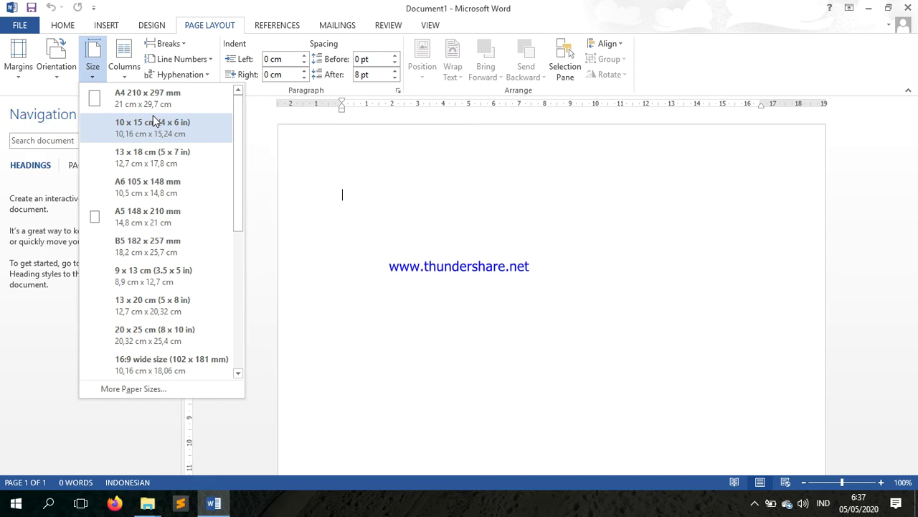
scroll(154, 122, down, 5)
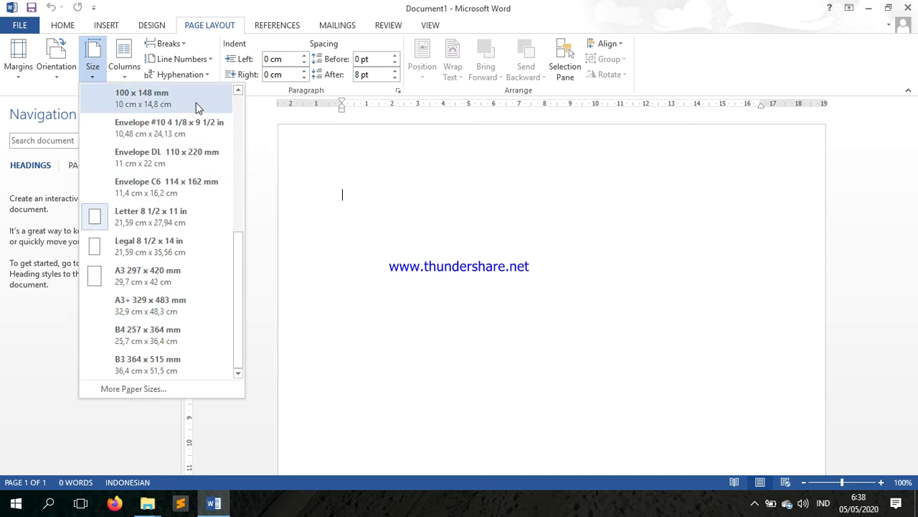
click(125, 389)
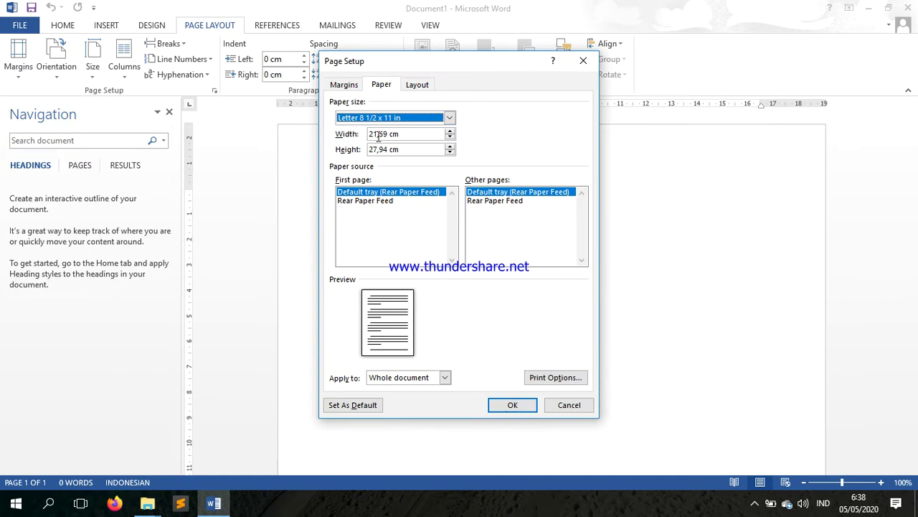
click(379, 134)
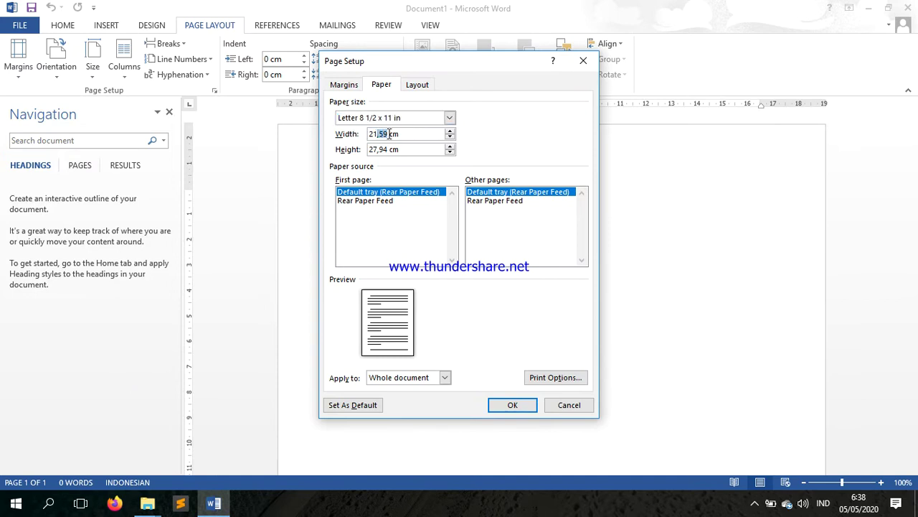
key(BackSpace)
drag(388, 152, 364, 152)
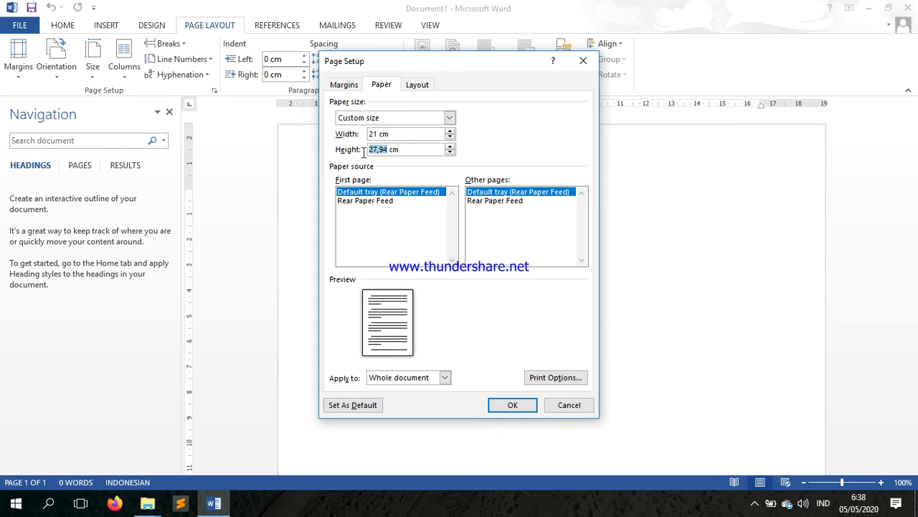
text(33)
click(513, 405)
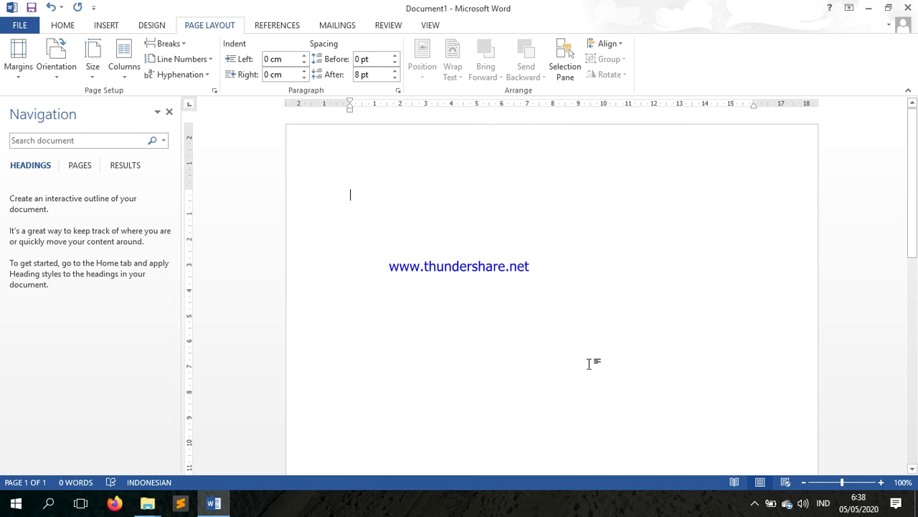
scroll(589, 364, down, 7)
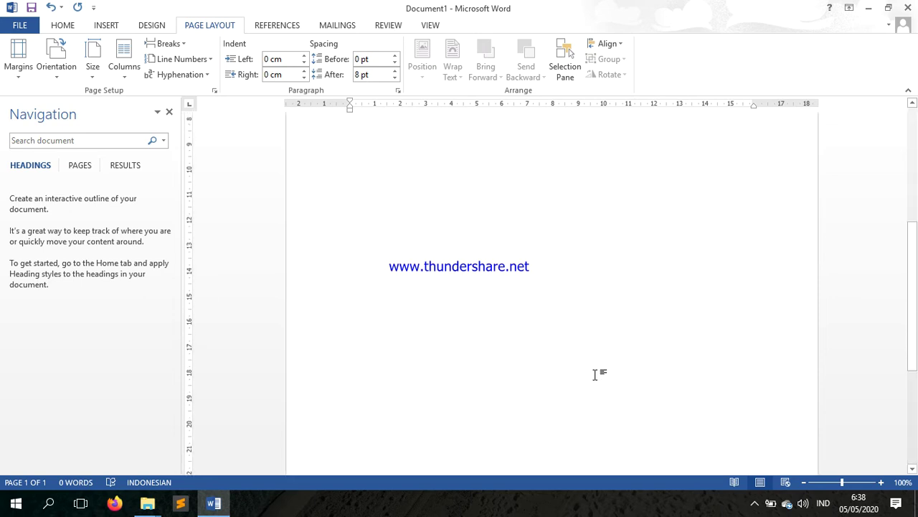
scroll(595, 374, up, 6)
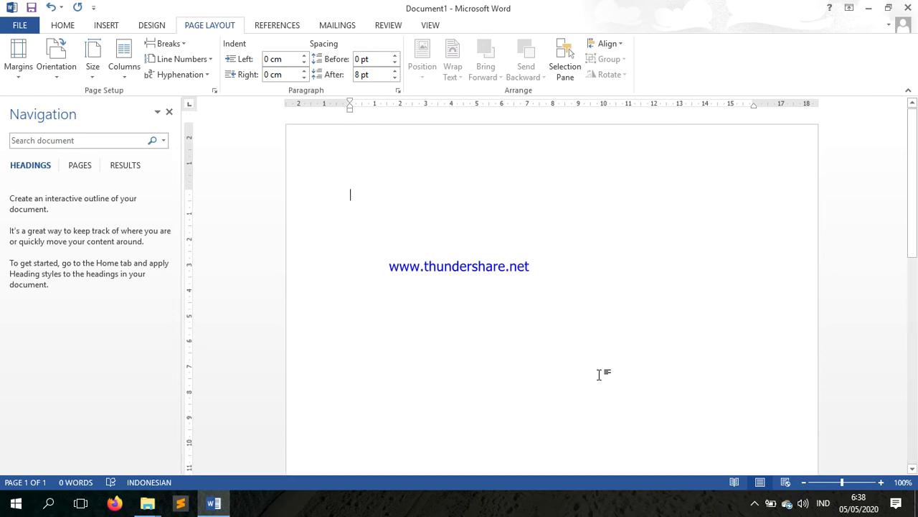
Set the document's paper size to A4 210 x 297 mm and its orientation to portrait.
click(92, 61)
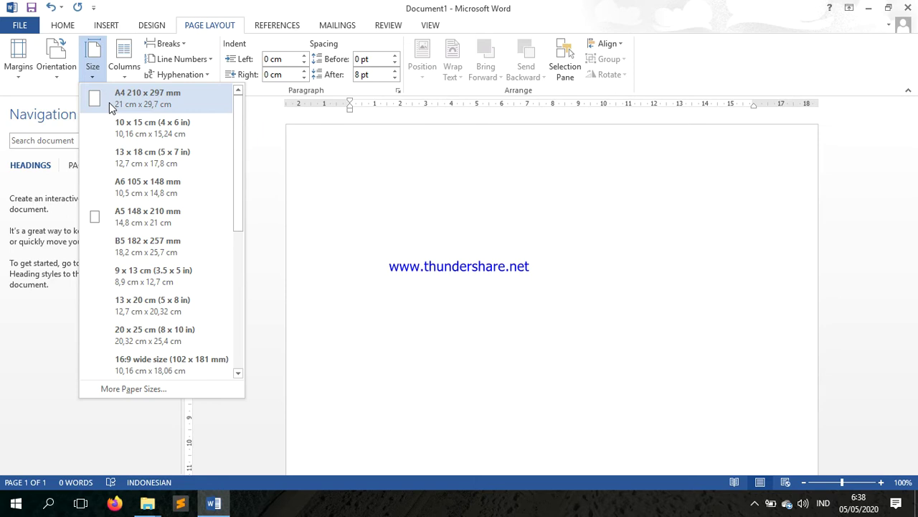
click(110, 105)
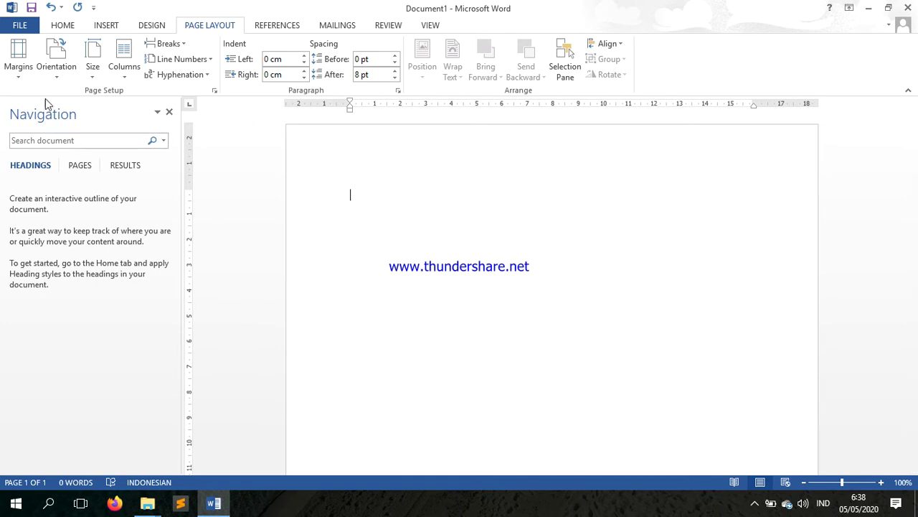
click(57, 63)
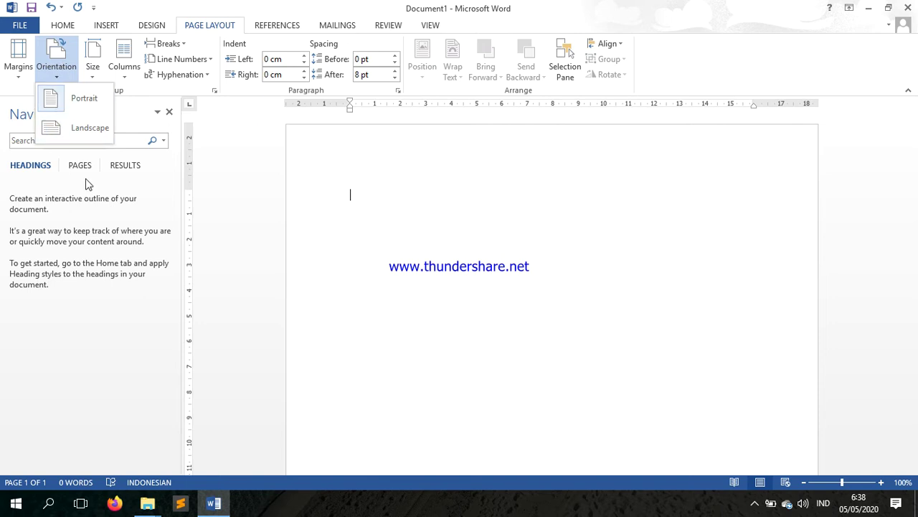
click(86, 108)
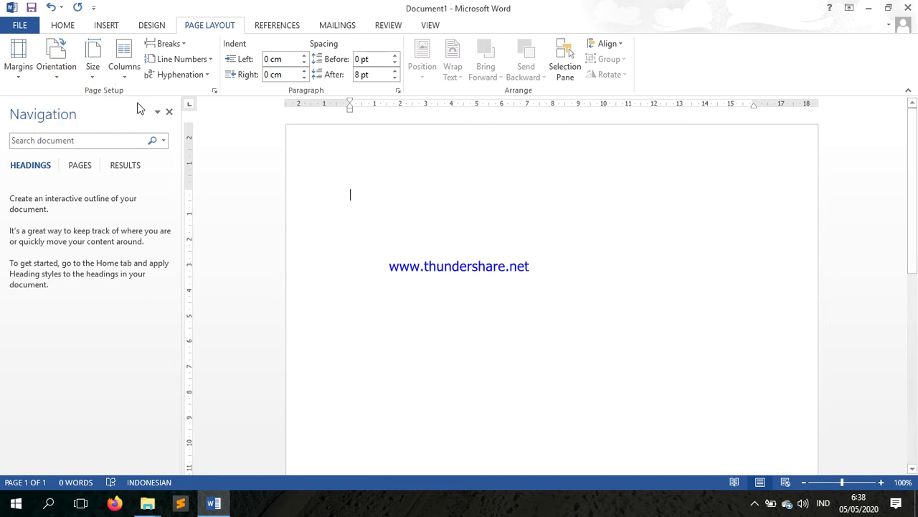
Switch the page orientation to landscape and return it to portrait.
click(66, 67)
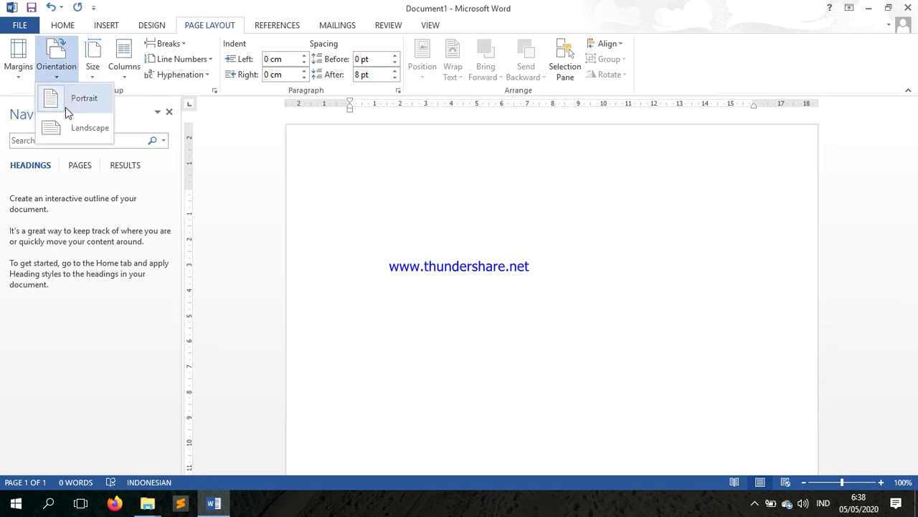
click(62, 127)
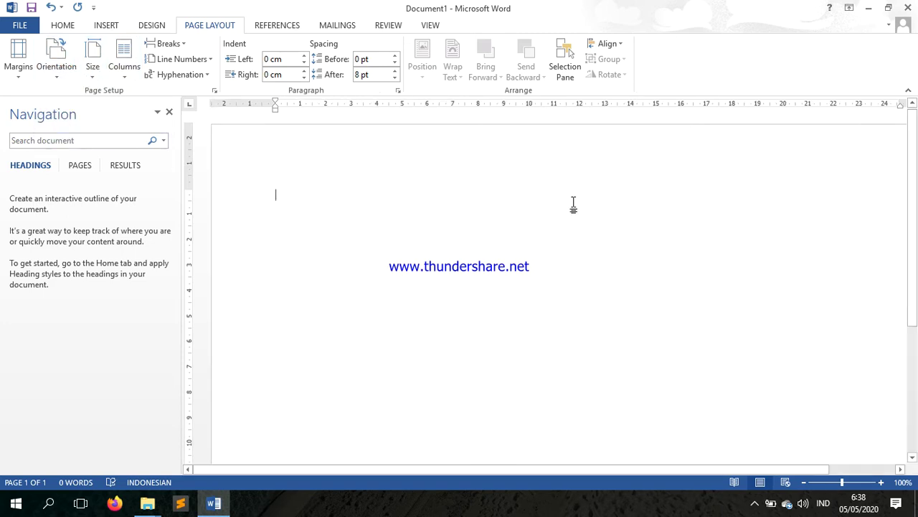
click(67, 68)
click(66, 94)
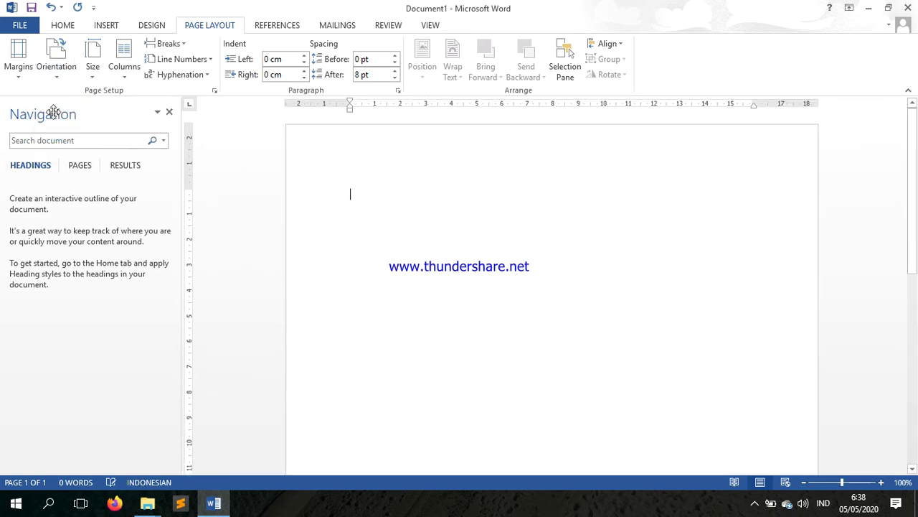
Open the custom margin settings and set the top margin to 3 cm.
click(19, 70)
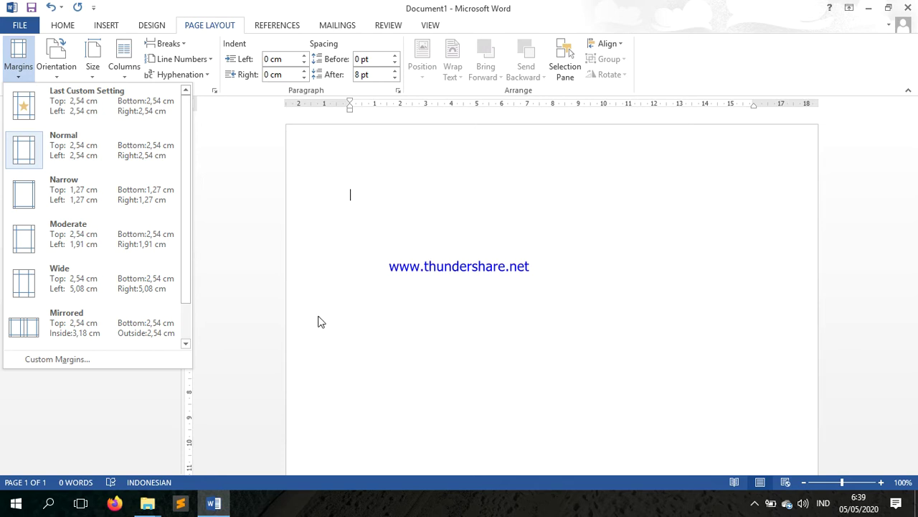
scroll(436, 285, down, 9)
scroll(488, 373, down, 1)
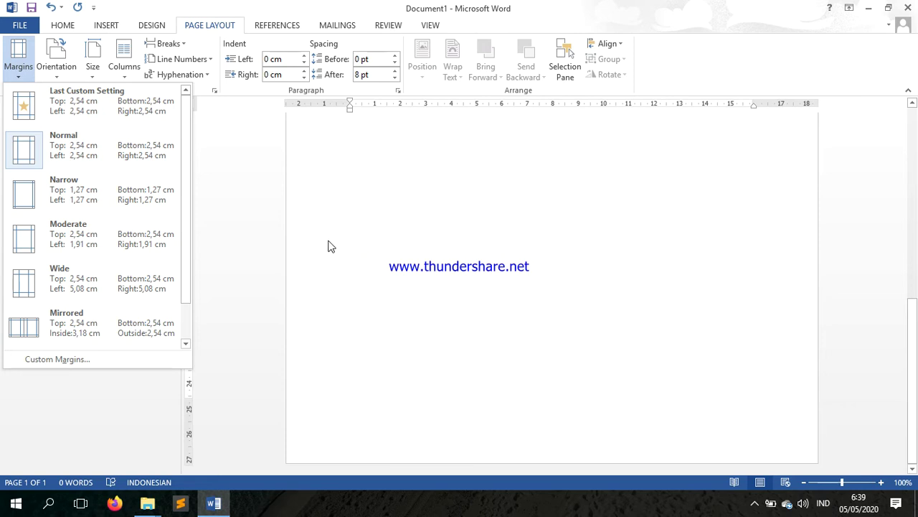
click(69, 361)
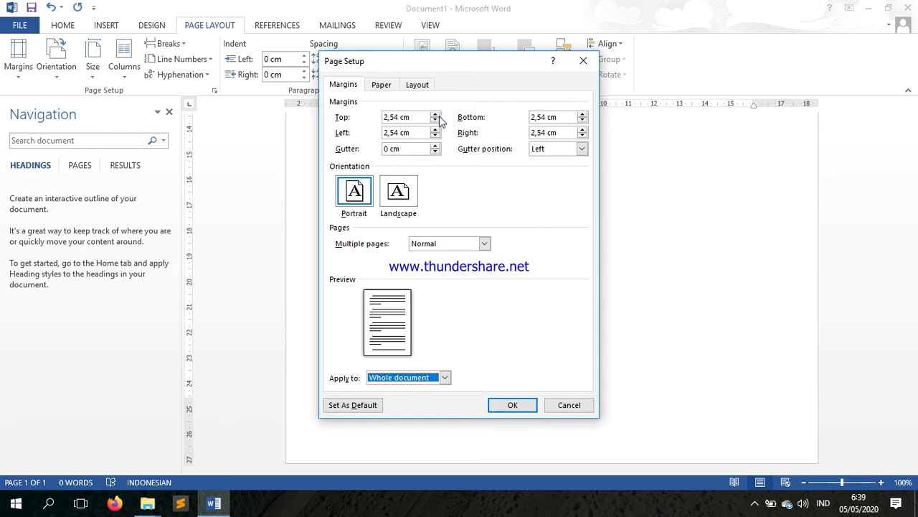
click(435, 114)
click(436, 114)
click(435, 120)
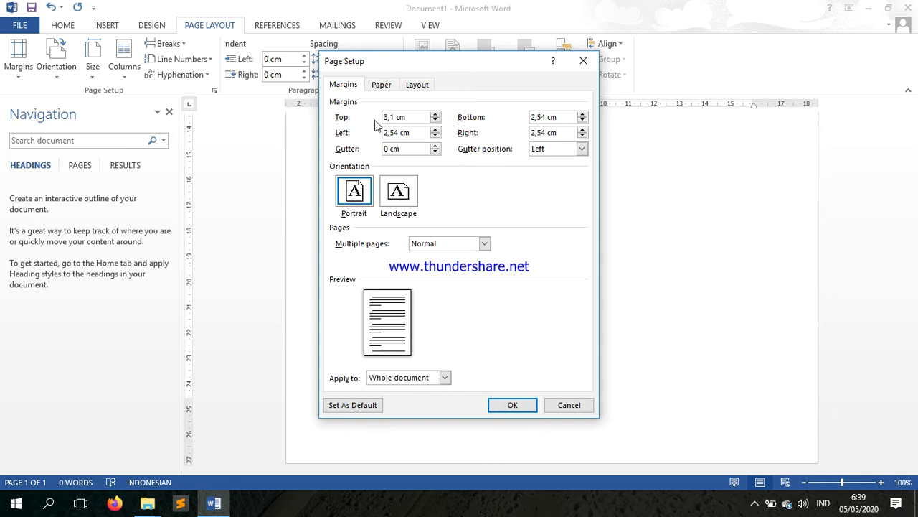
click(435, 120)
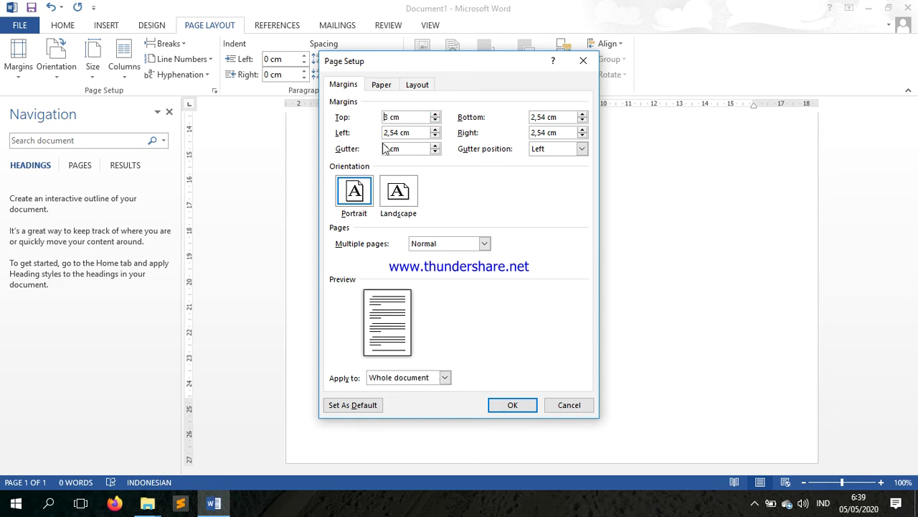
Set the bottom and left margins to 3 cm and the right margin to 2,5 cm.
click(582, 114)
click(582, 114)
click(583, 114)
click(583, 115)
click(583, 114)
click(436, 135)
click(545, 133)
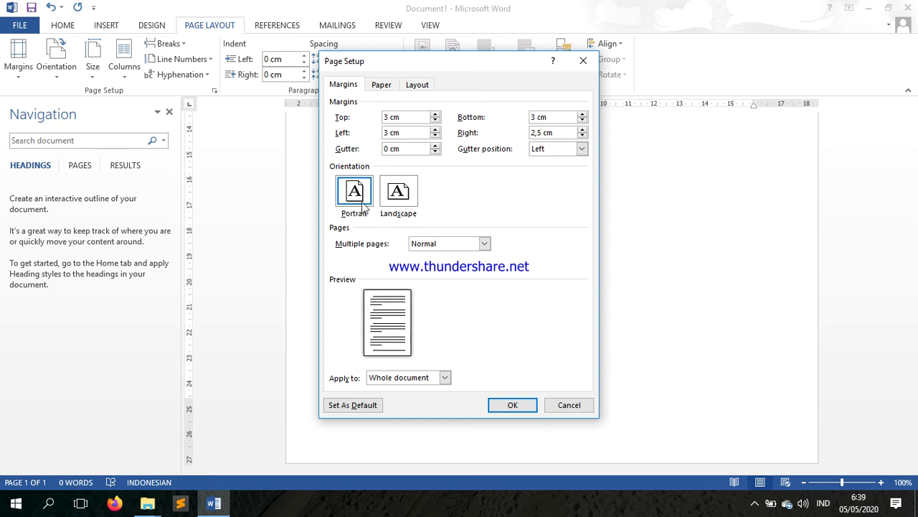
Check the paper and layout settings of the page setup and apply the setup to the whole document.
click(381, 85)
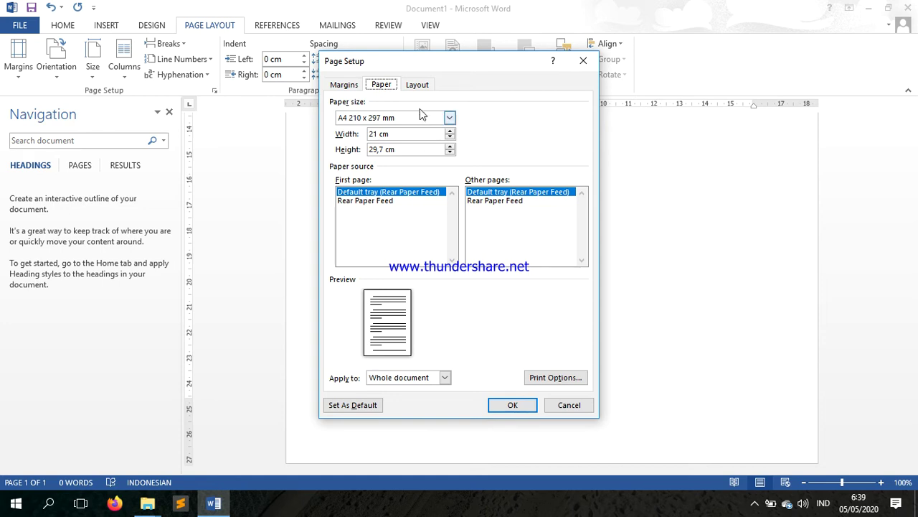
click(425, 86)
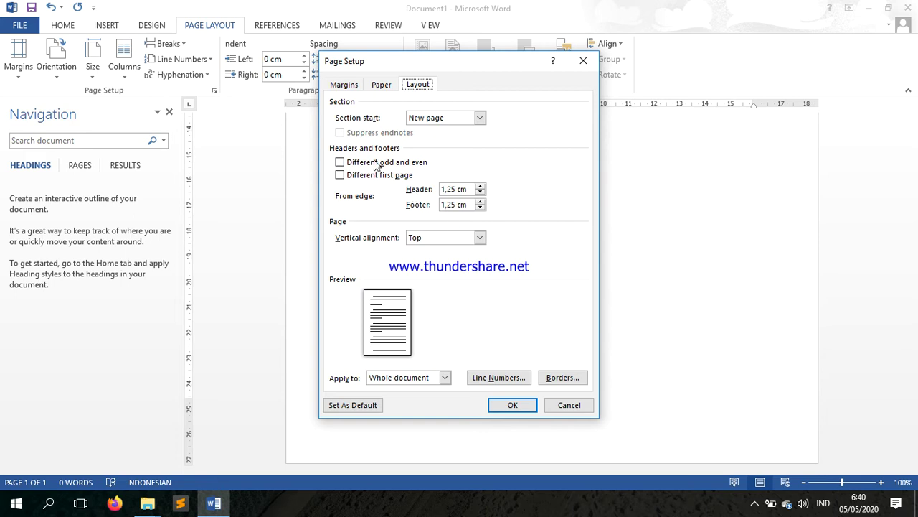
click(349, 91)
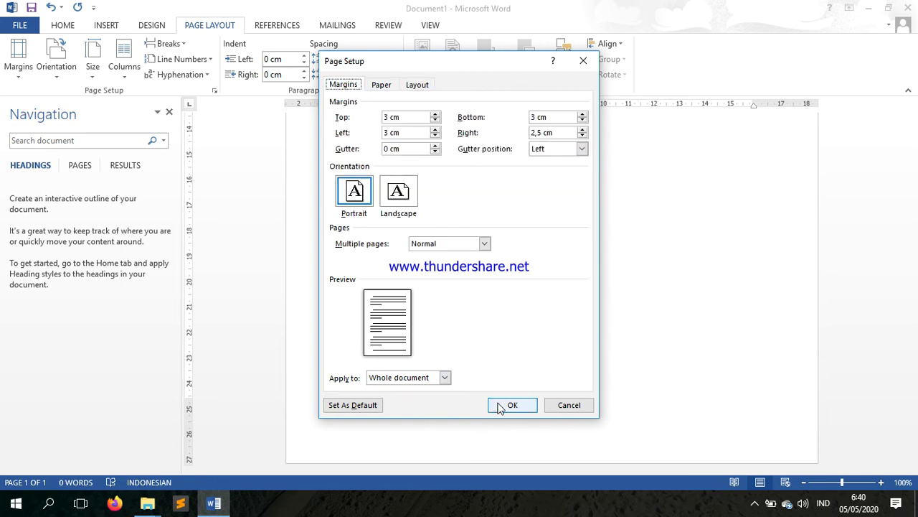
click(509, 404)
scroll(417, 217, up, 5)
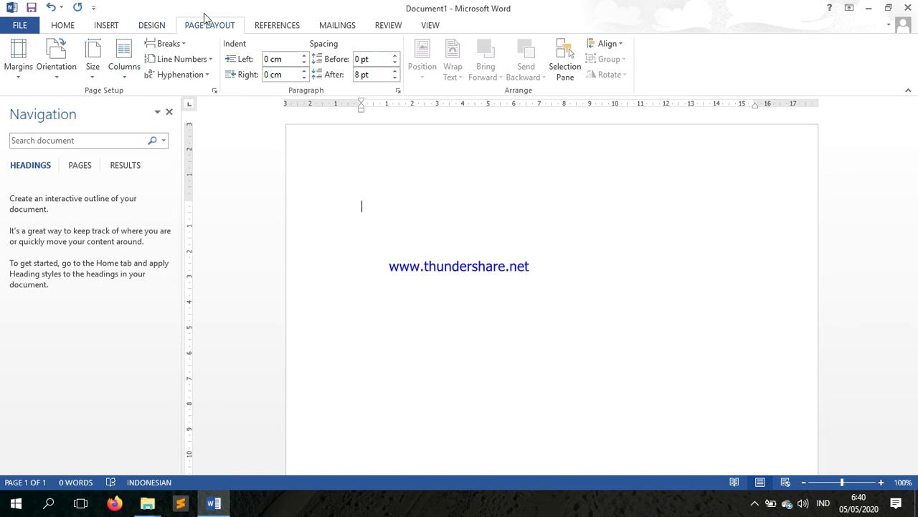
Set the text font to Times New Roman and the font size to 12.
click(64, 25)
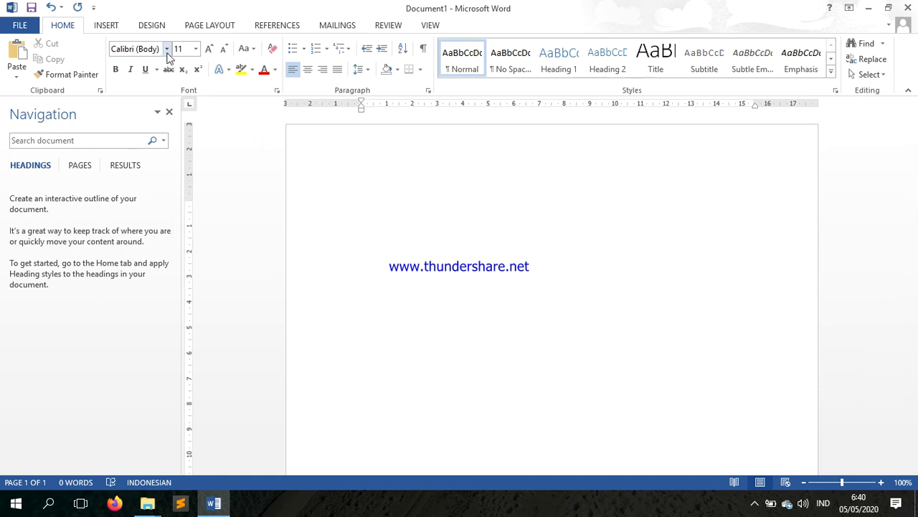
click(167, 49)
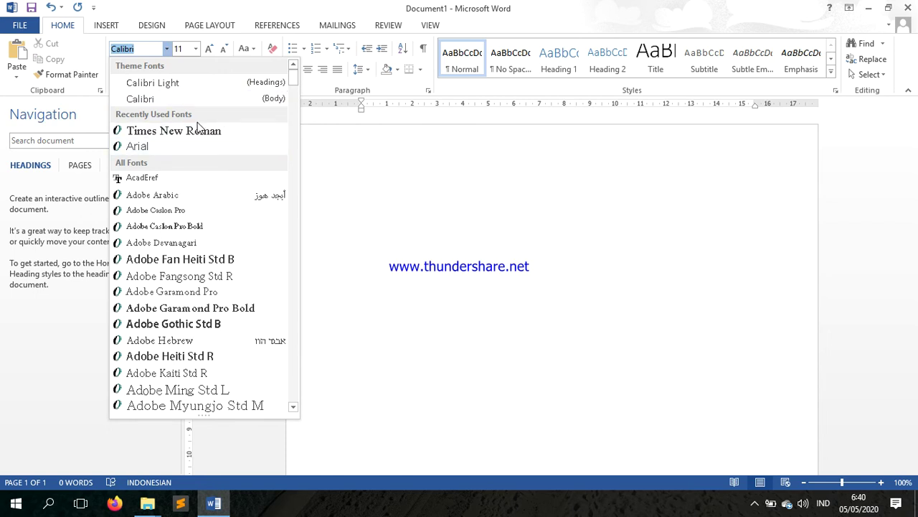
scroll(202, 269, down, 15)
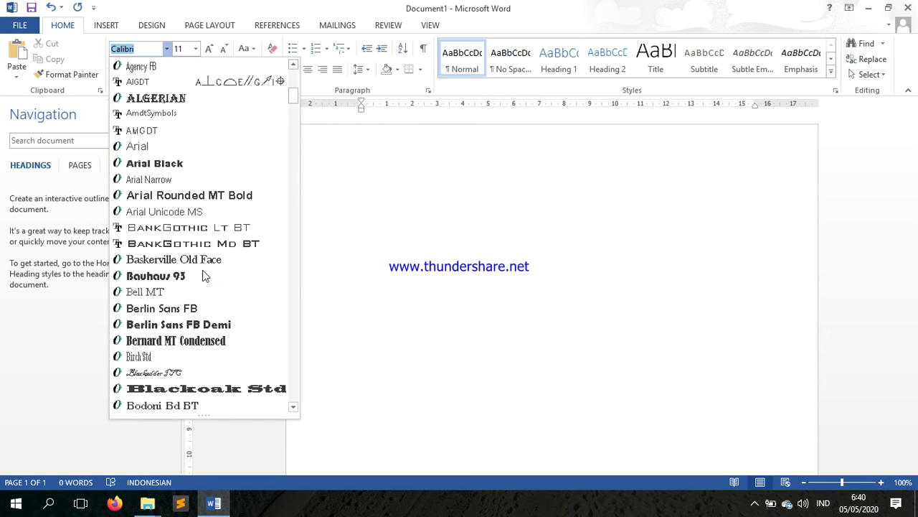
scroll(202, 269, down, 9)
scroll(204, 259, up, 15)
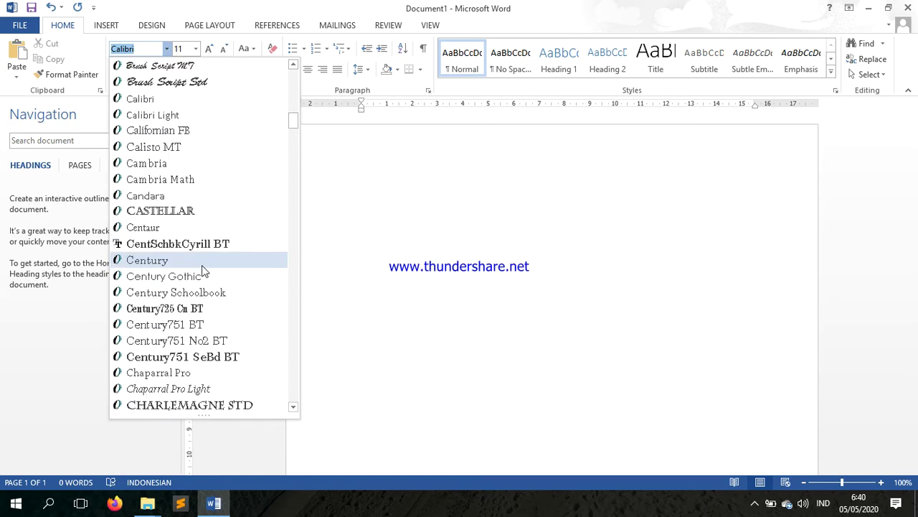
scroll(204, 260, up, 6)
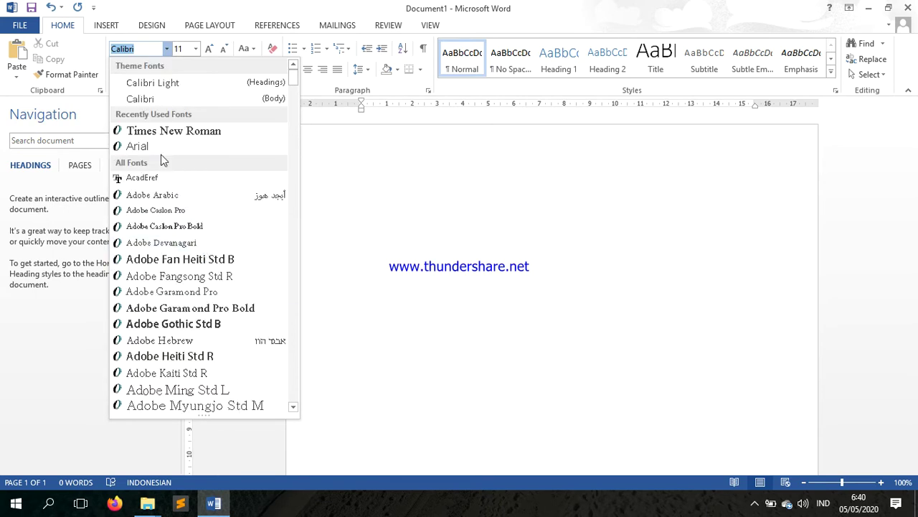
click(159, 131)
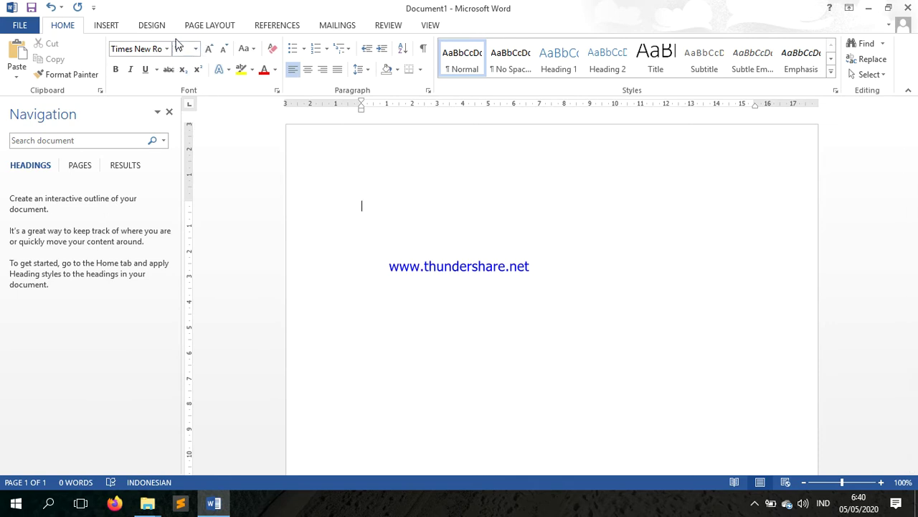
click(196, 49)
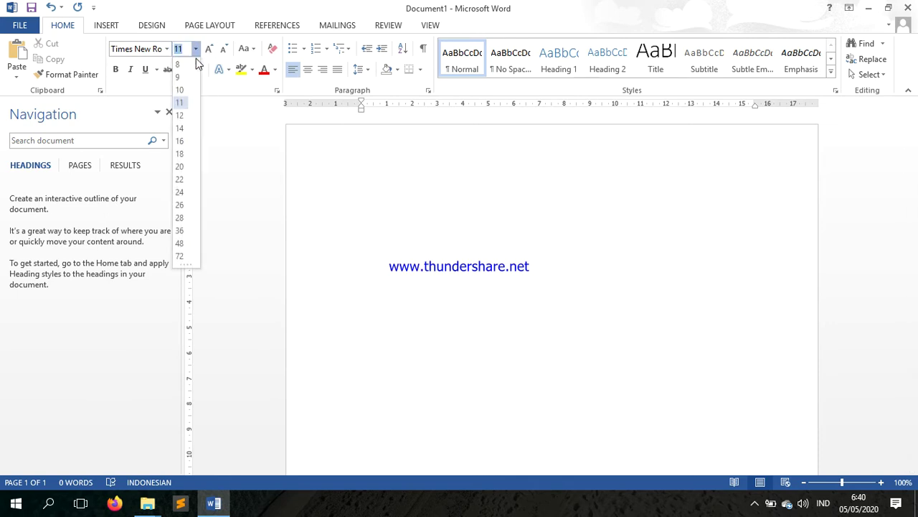
click(183, 116)
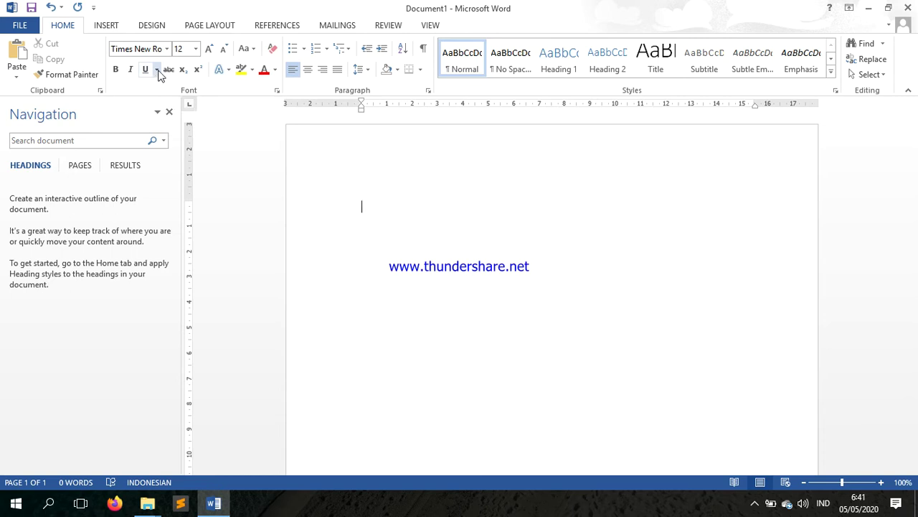
click(156, 70)
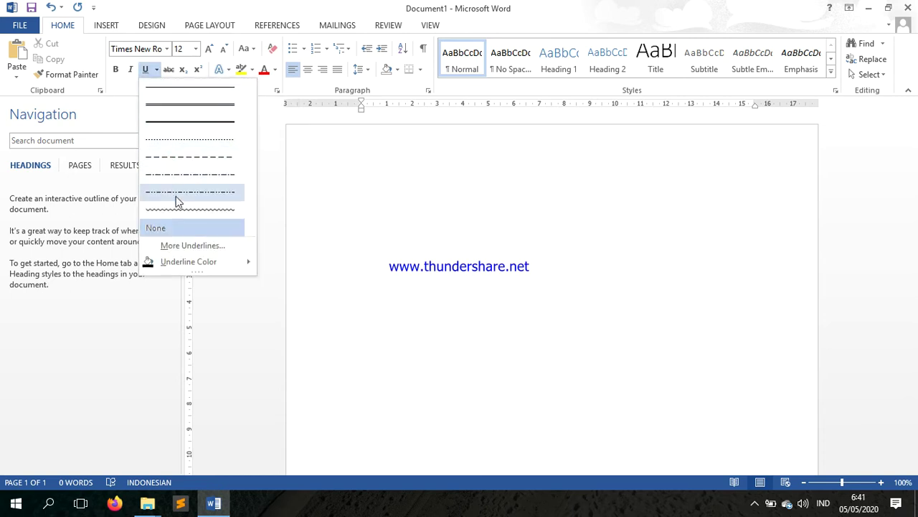
click(267, 141)
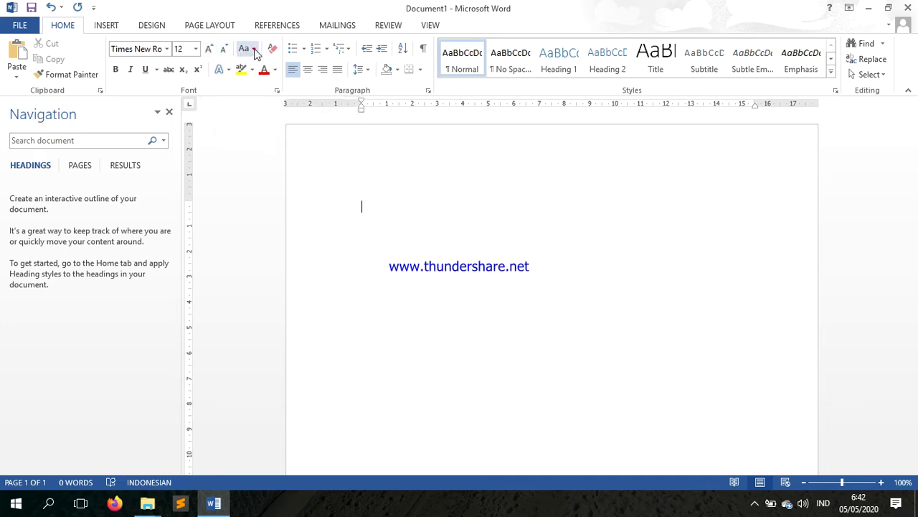
click(252, 52)
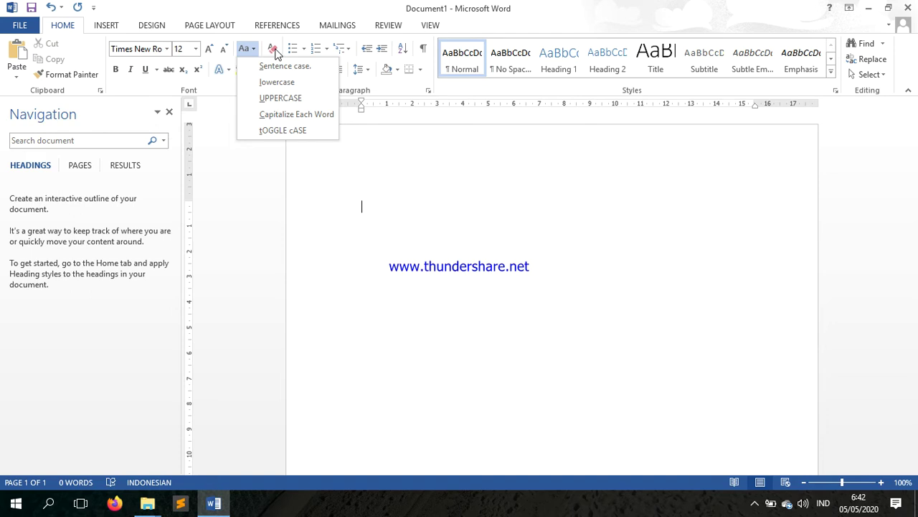
click(361, 212)
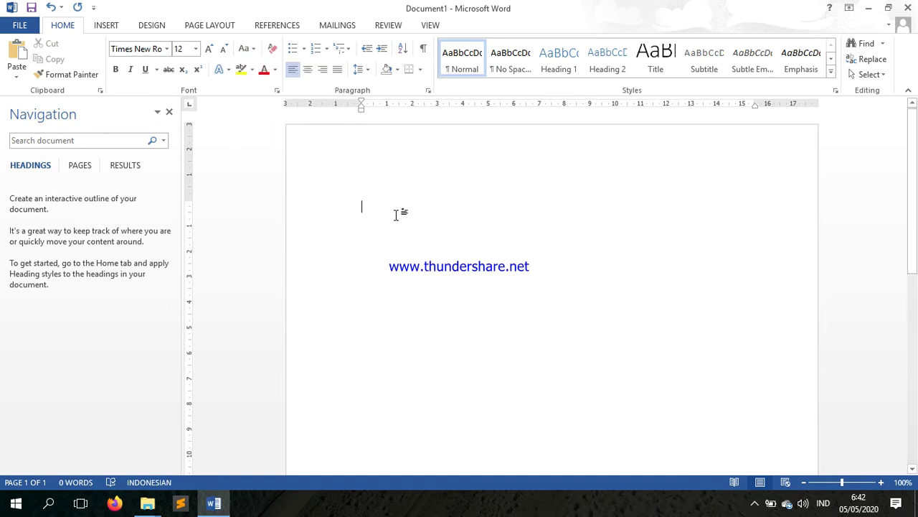
Enter the text "Liburan di hari minggu" on the first line of the document.
text(Lbu)
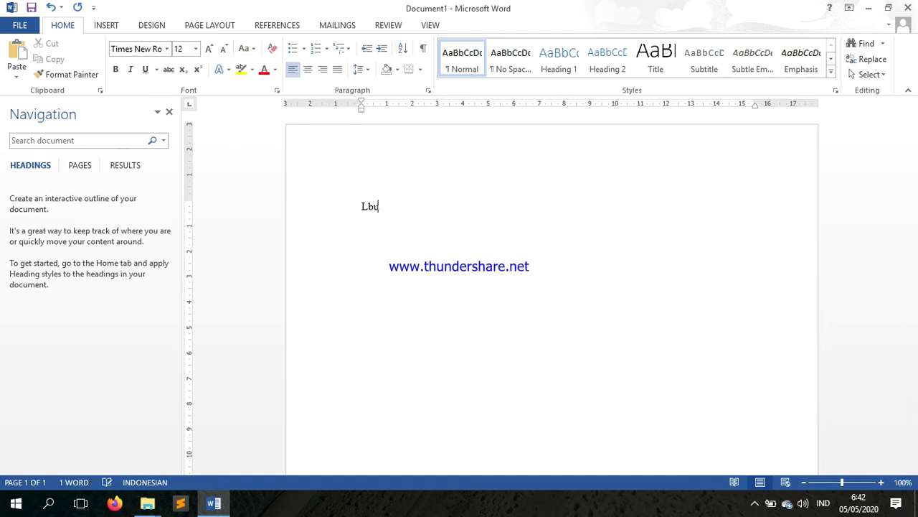
text(ran)
key(BackSpace)
key(BackSpace)
key(BackSpace)
key(BackSpace)
key(BackSpace)
text(iburan di ha)
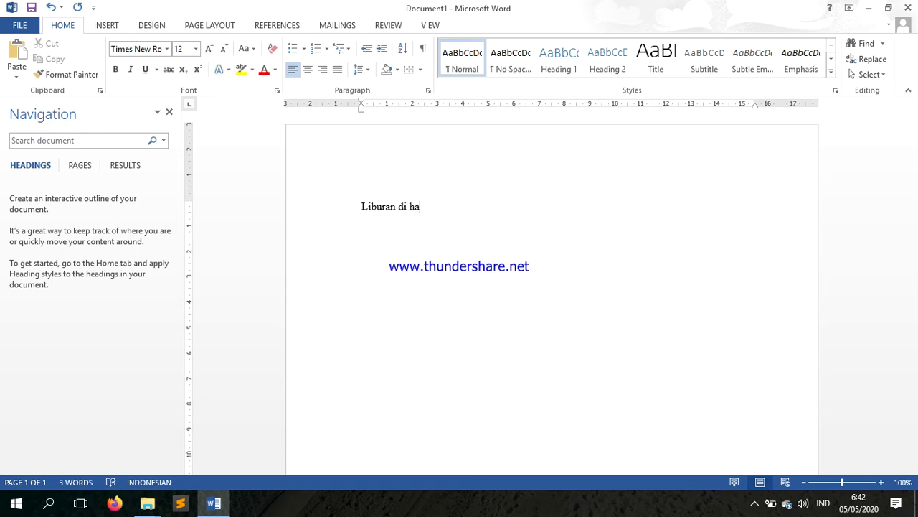
text(ri minggu)
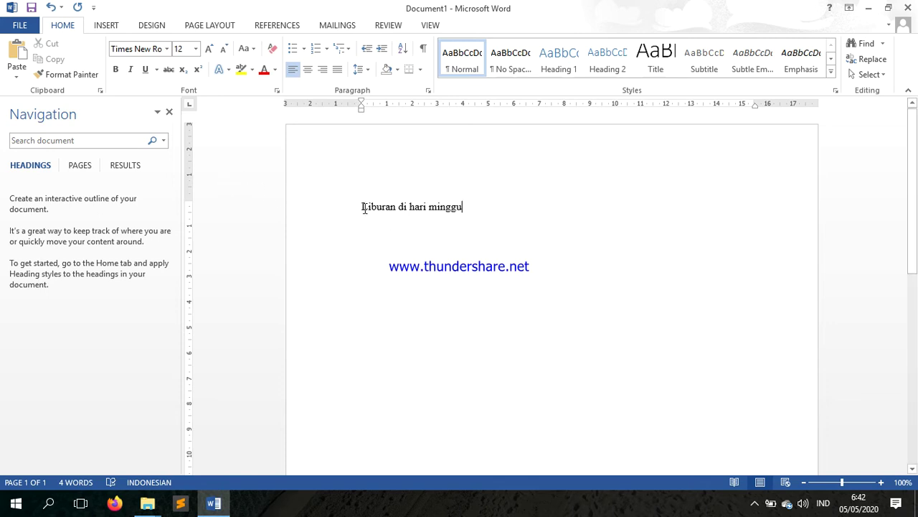
Make the word "Liburan" bold and the word "hari" italic.
click(357, 209)
drag(363, 208, 395, 208)
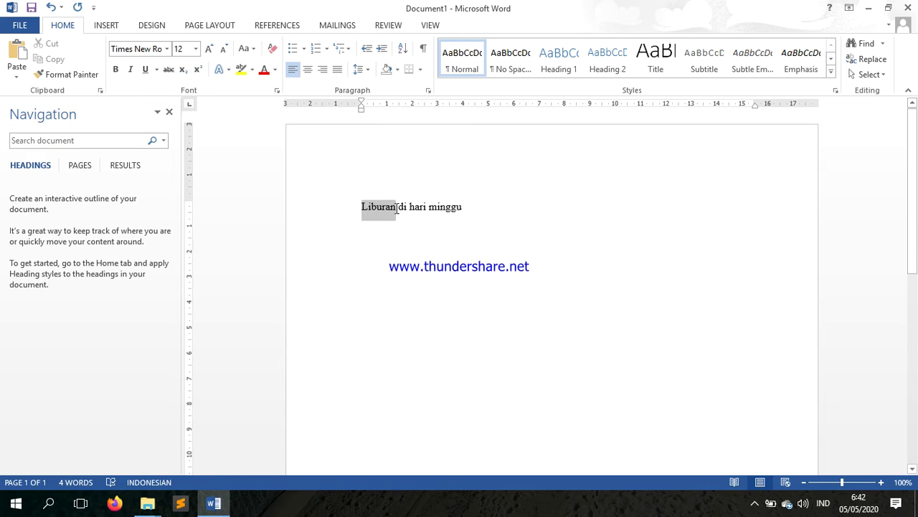
click(115, 69)
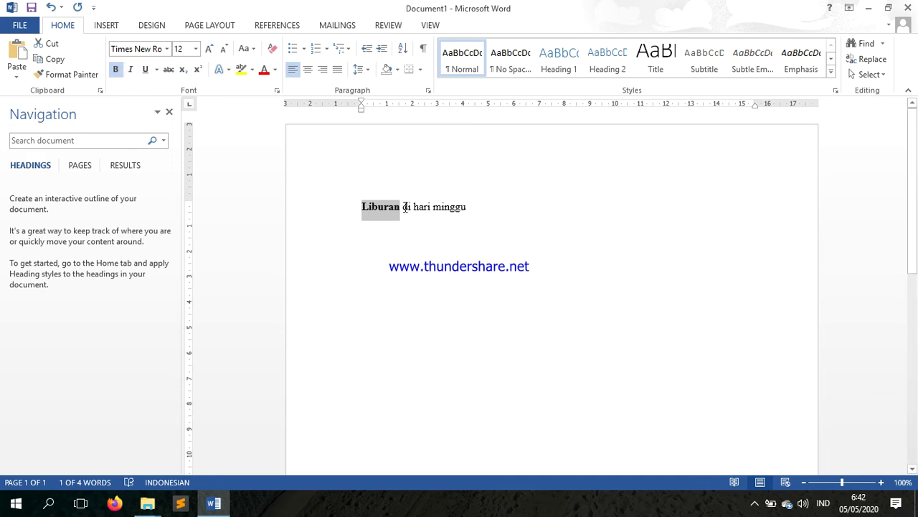
drag(413, 208, 431, 210)
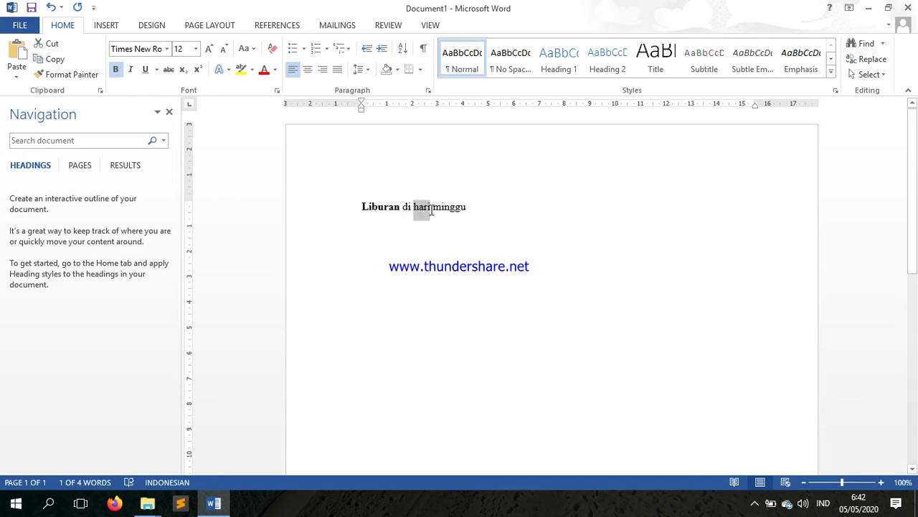
click(130, 69)
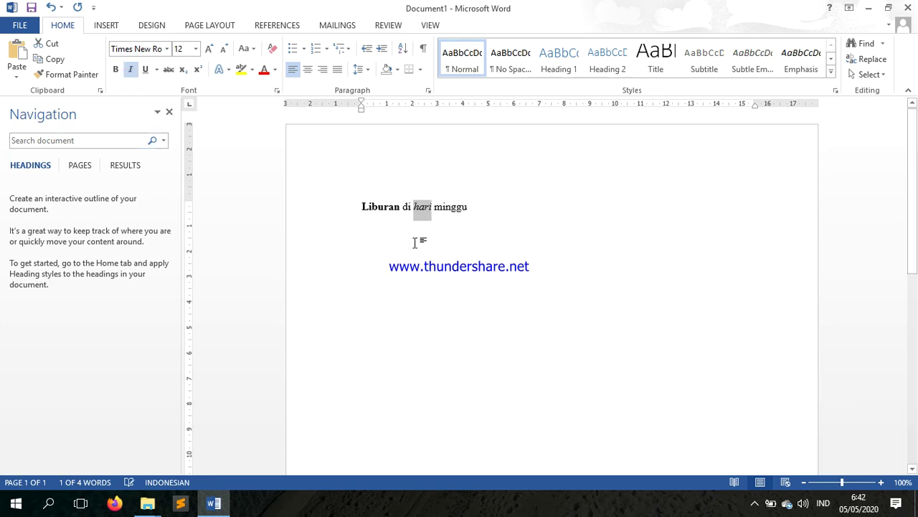
Underline the word "minggu" at the end of the line.
click(144, 70)
click(143, 70)
double_click(451, 207)
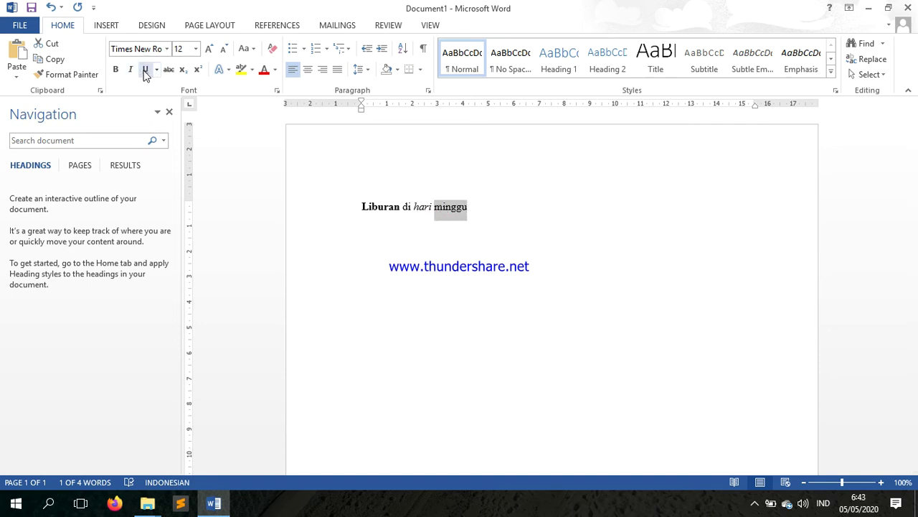
click(145, 71)
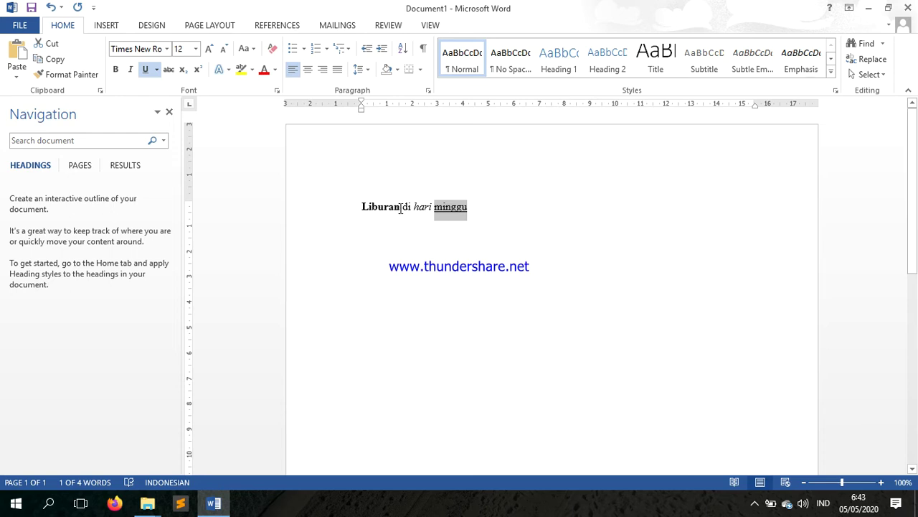
End the sentence with a period and add "Suasana di pasar ramai sekali." after it without underlining.
click(498, 206)
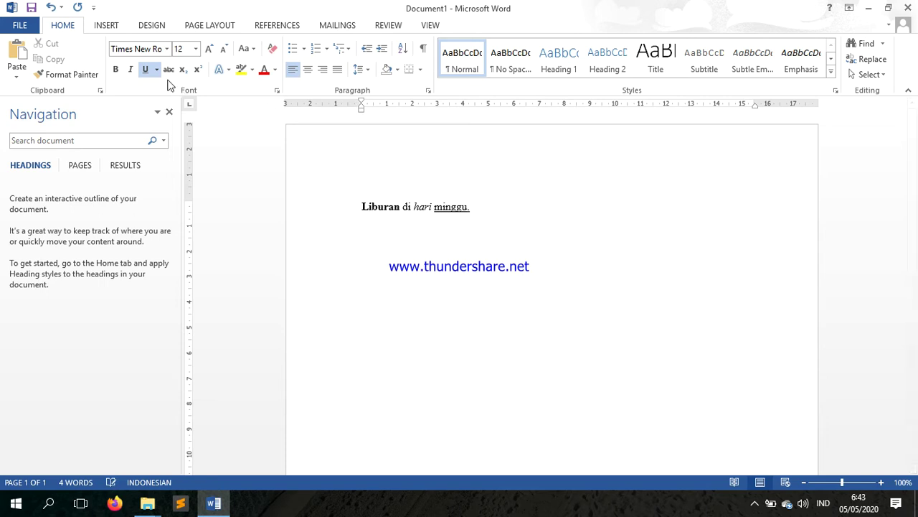
key(ctrl+u)
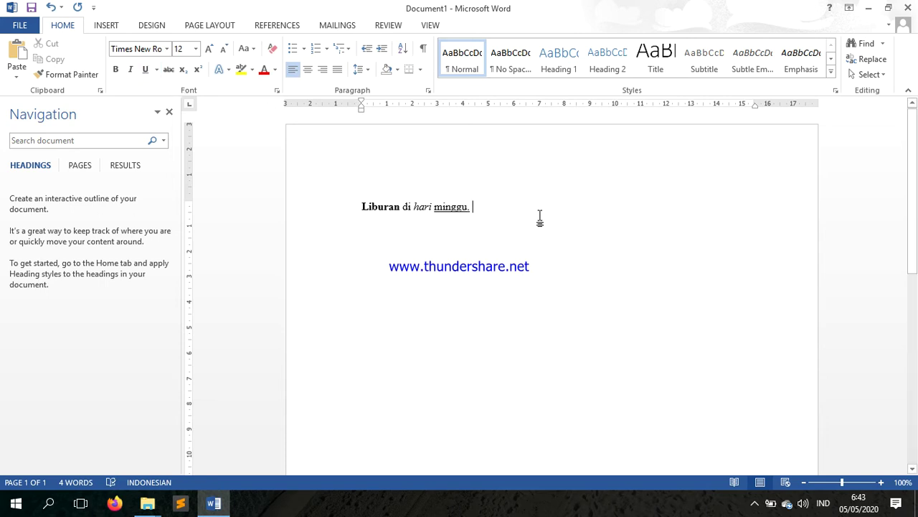
text(S)
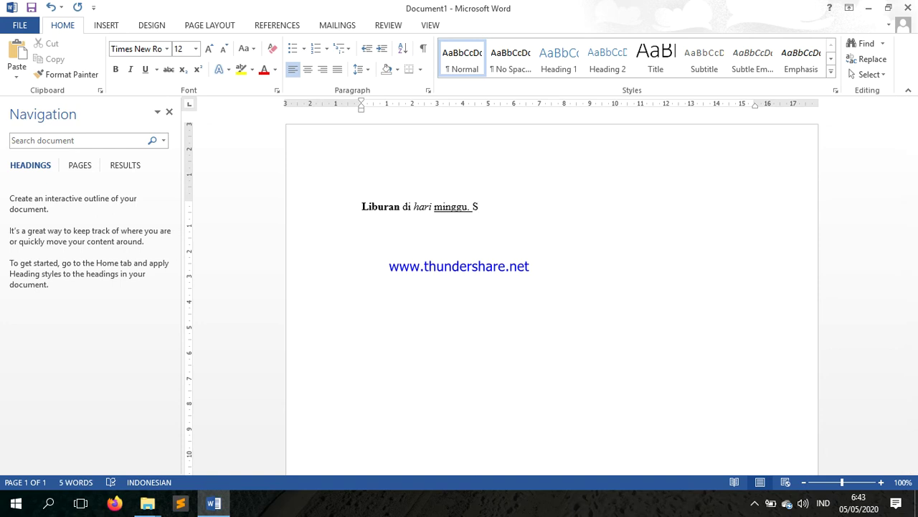
text(uasana di pasar ramai )
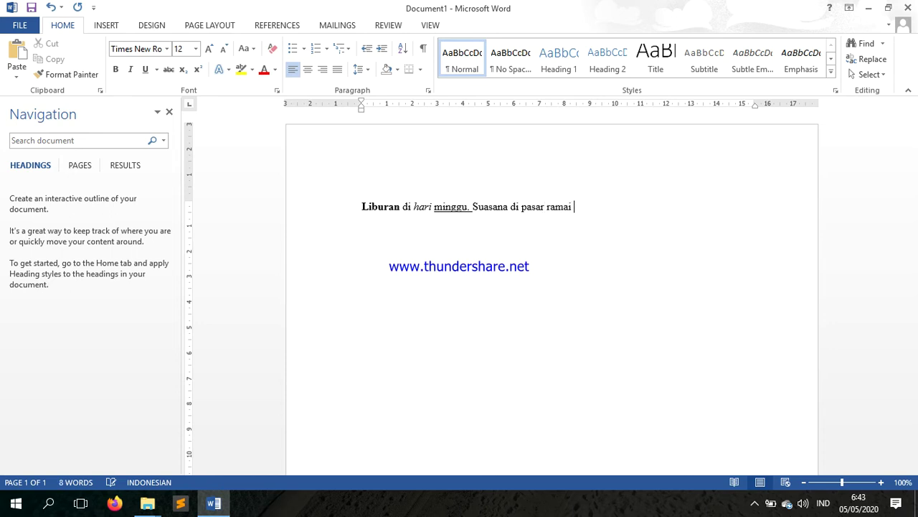
text(sekali.)
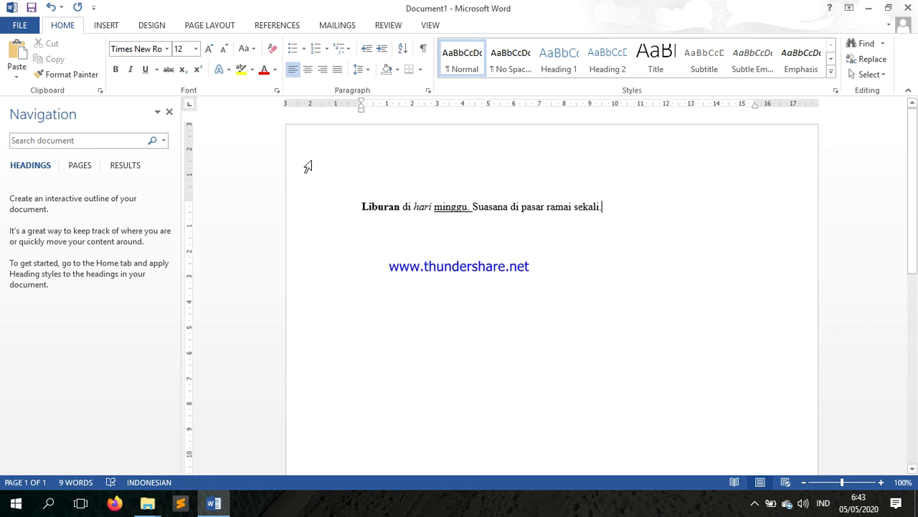
Apply strikethrough to the word "Suasana" in the second sentence.
drag(473, 206, 508, 208)
click(168, 69)
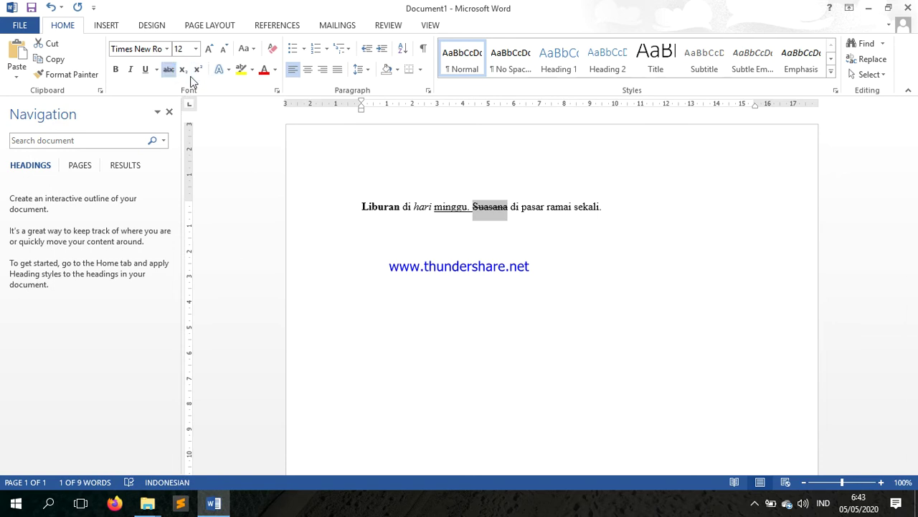
click(400, 228)
Leave an empty line below the sentence, enter "X2" and format the 2 as subscript.
click(619, 207)
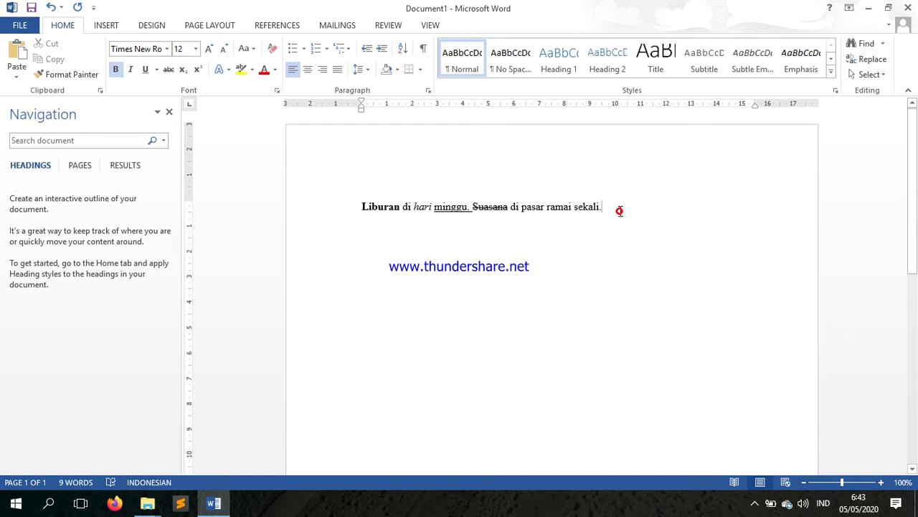
key(Return)
key(Return)
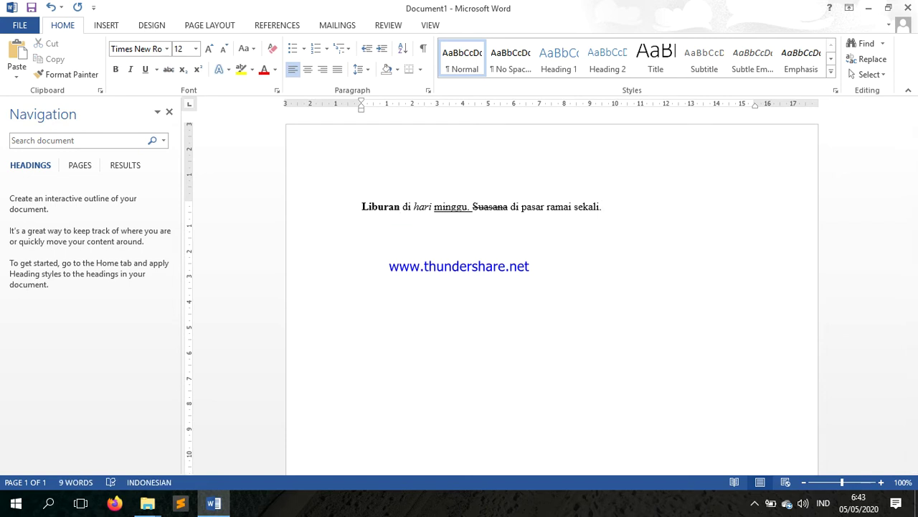
text(X)
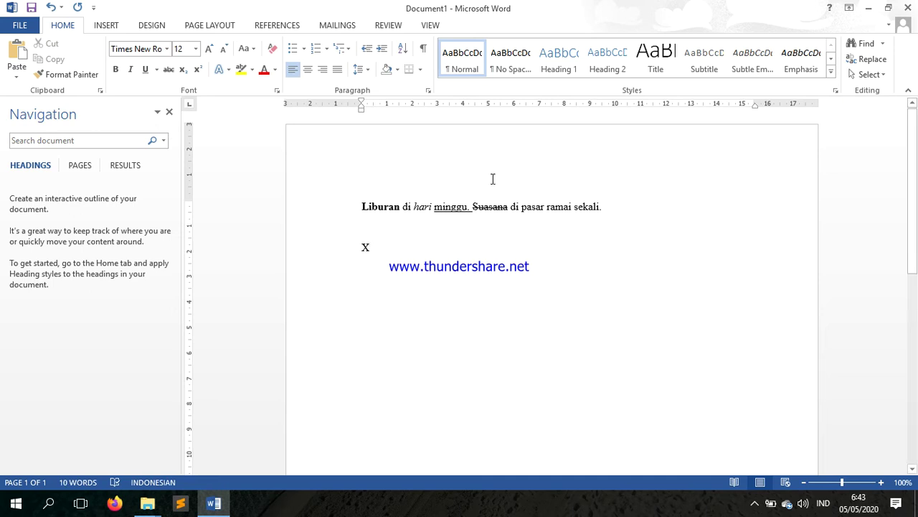
text(2)
drag(375, 247, 368, 249)
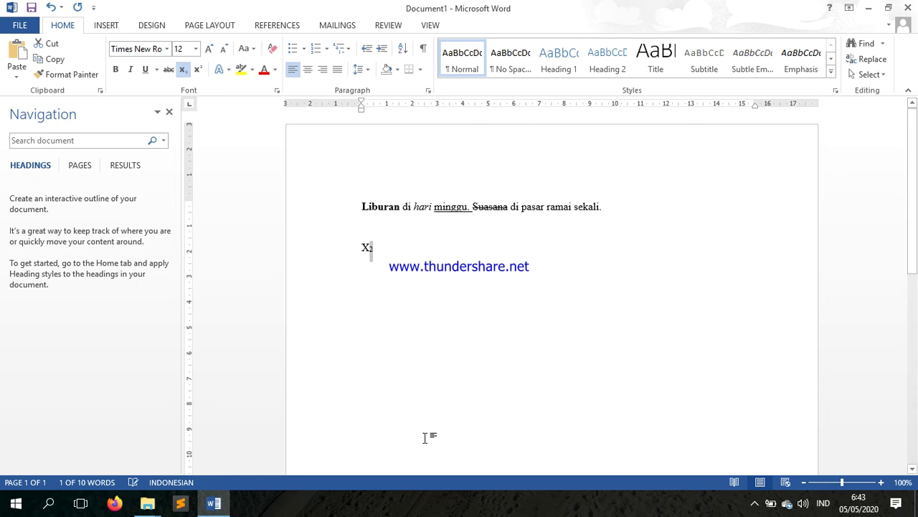
Enter a second "X2" on the same line without subscript, leaving a gap, and format its 2 as superscript.
click(388, 256)
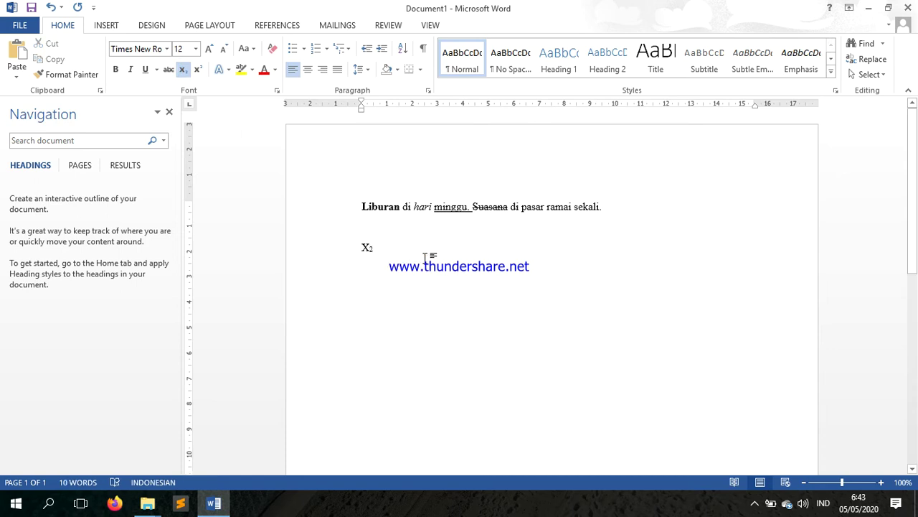
click(182, 69)
text(X2)
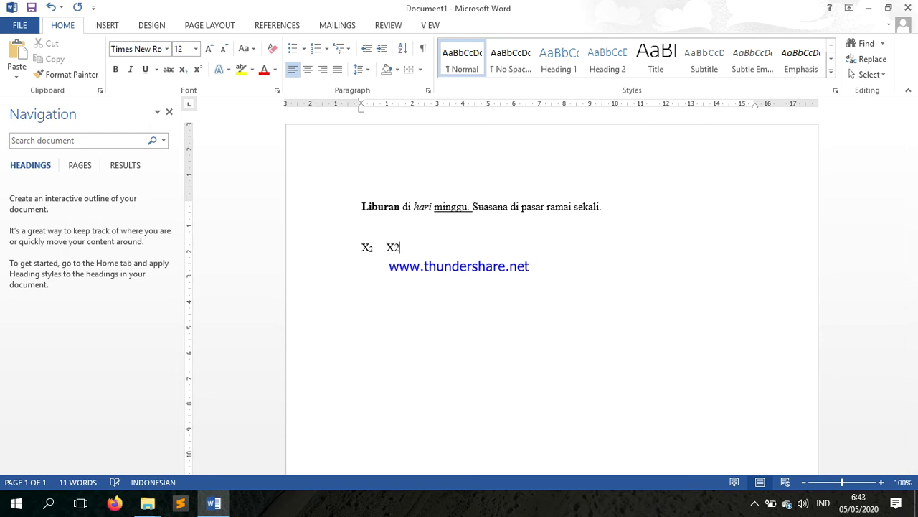
drag(401, 249, 395, 248)
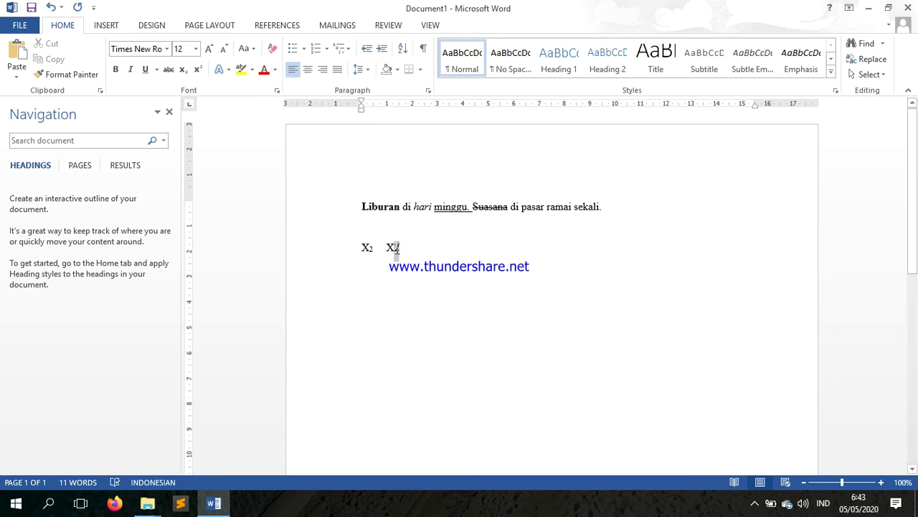
click(198, 69)
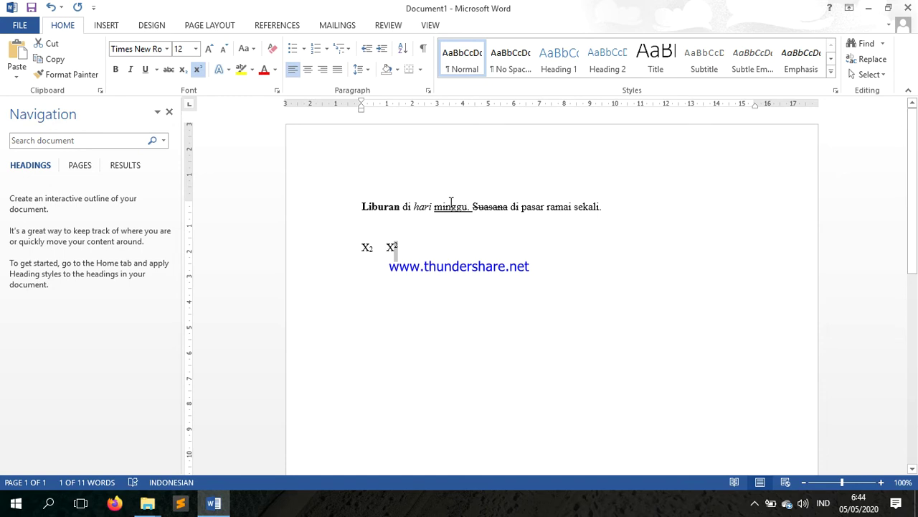
Apply a gold text effect to the word "ramai" and color the word "sekali" red in the first line.
drag(549, 207, 572, 209)
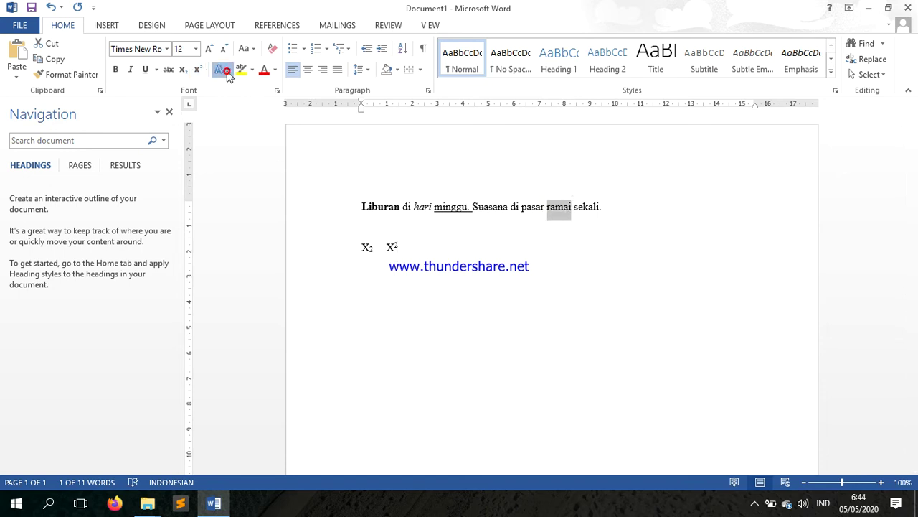
click(222, 70)
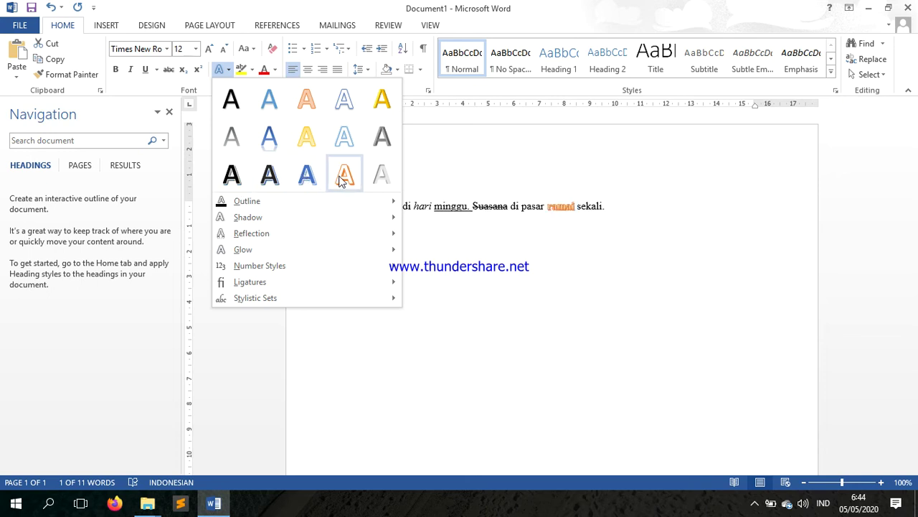
mouse_move(301, 200)
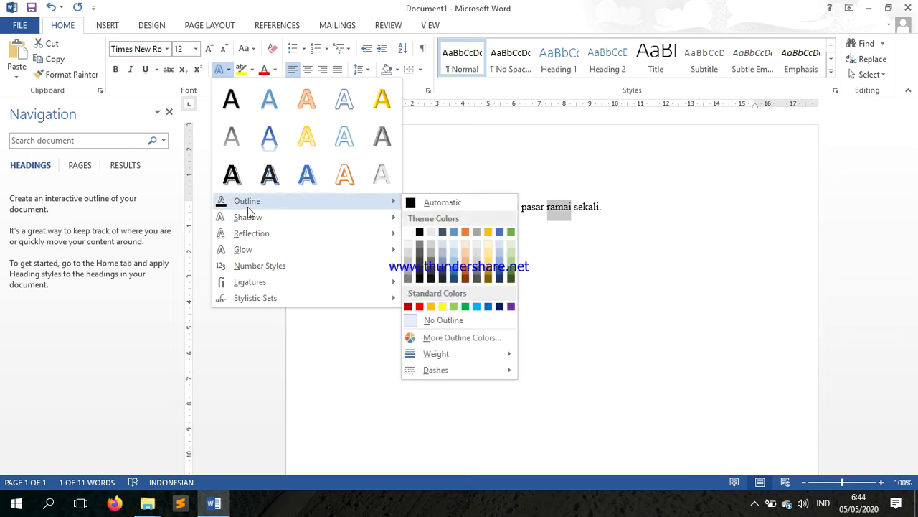
click(311, 140)
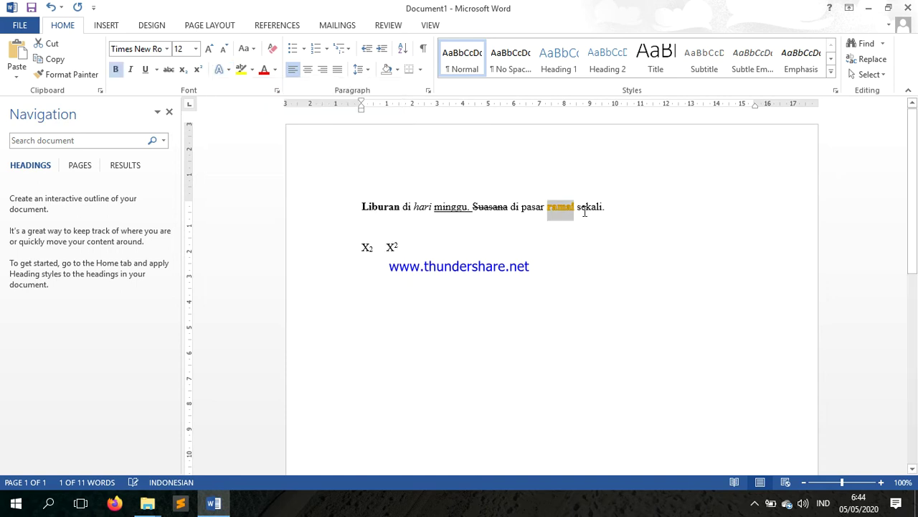
drag(579, 208, 606, 208)
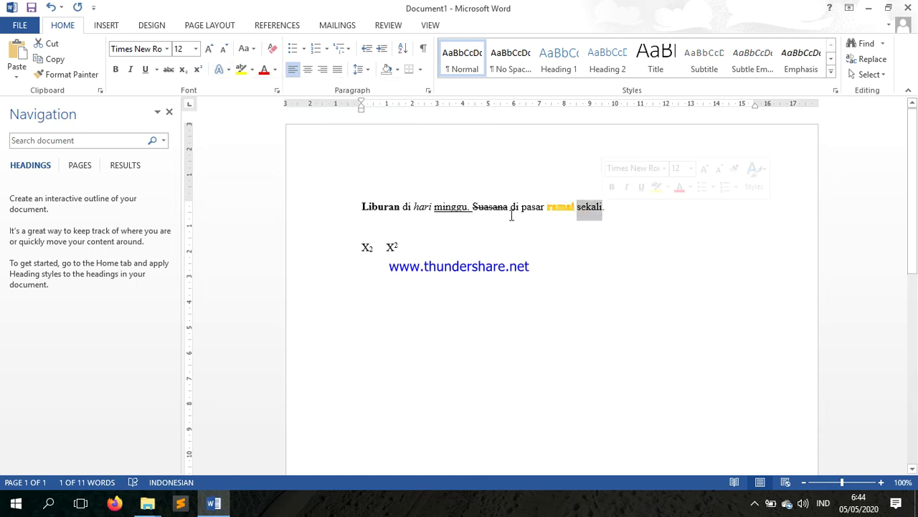
click(264, 70)
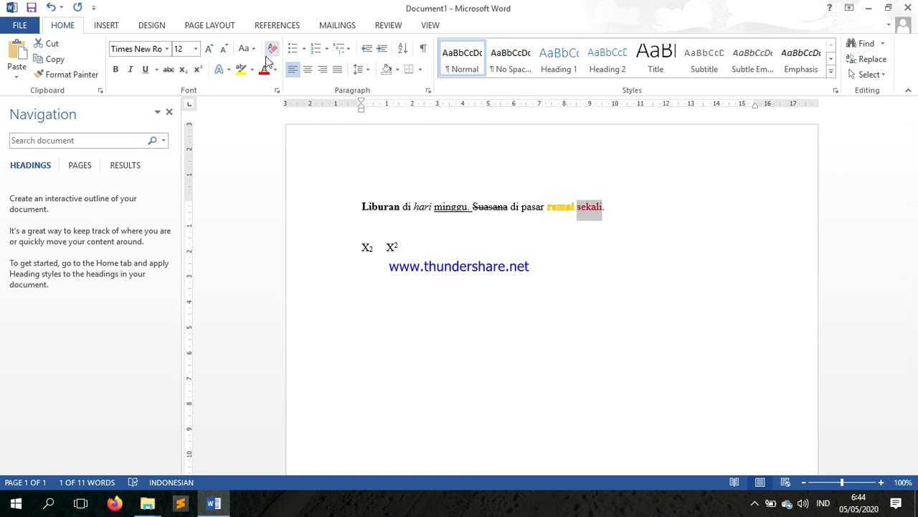
Change the case of the whole first line to Sentence case and then to lowercase.
drag(361, 206, 609, 207)
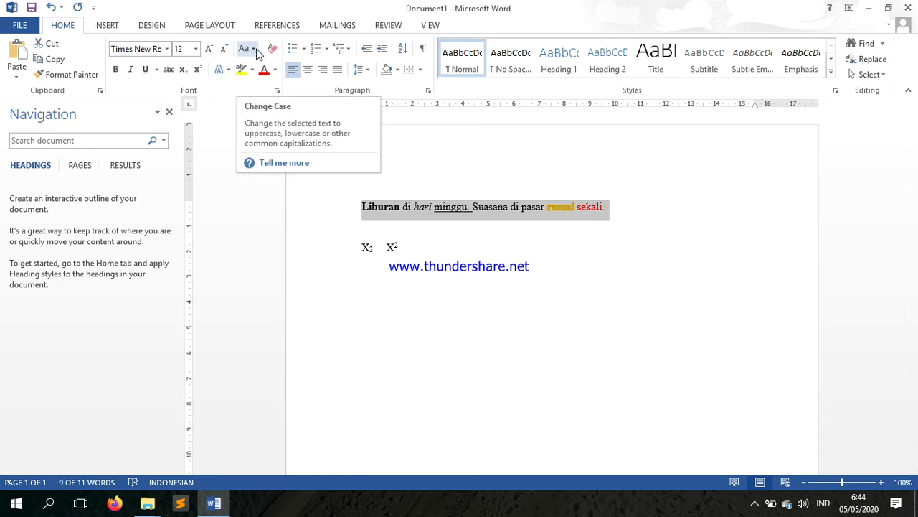
click(256, 49)
click(260, 68)
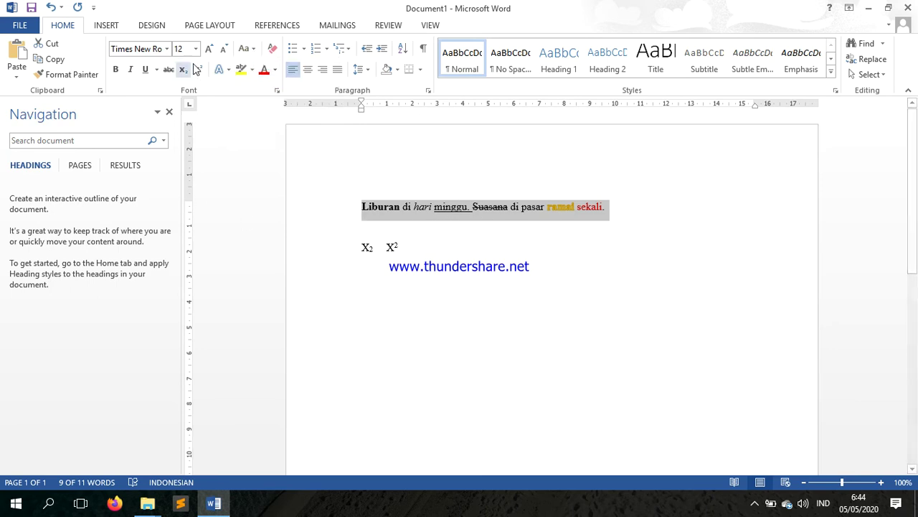
click(253, 51)
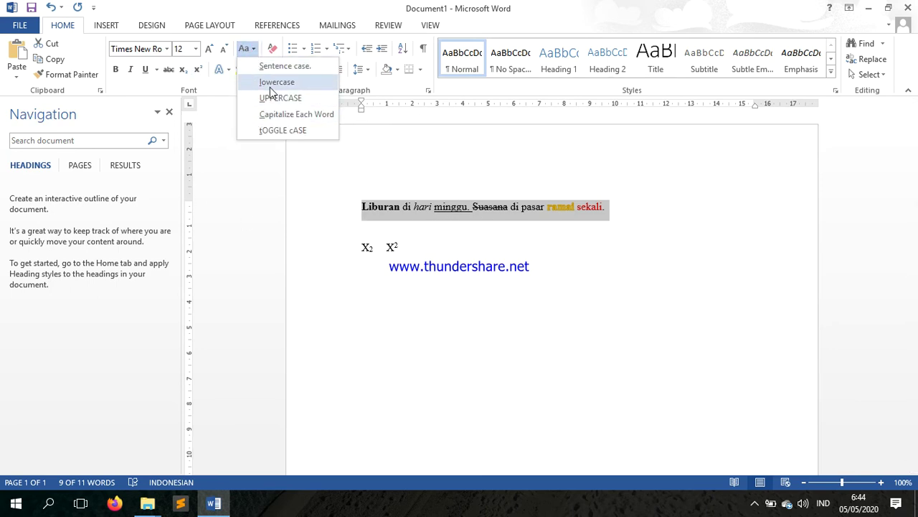
click(264, 83)
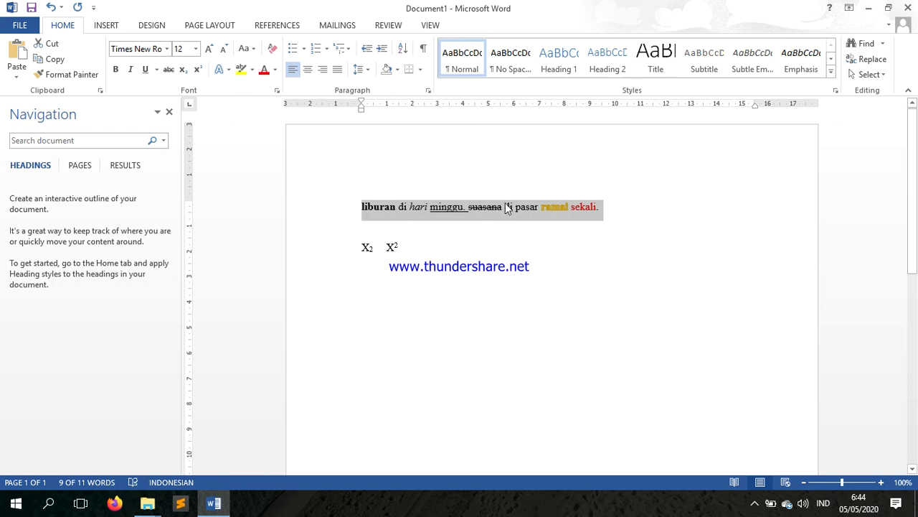
Change the selected first line to UPPERCASE and then to Capitalize Each Word.
click(253, 49)
click(257, 97)
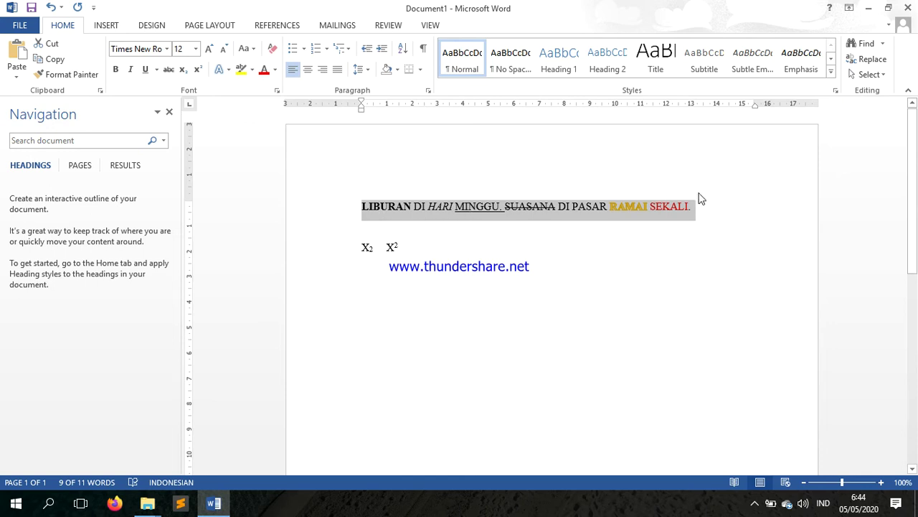
click(248, 48)
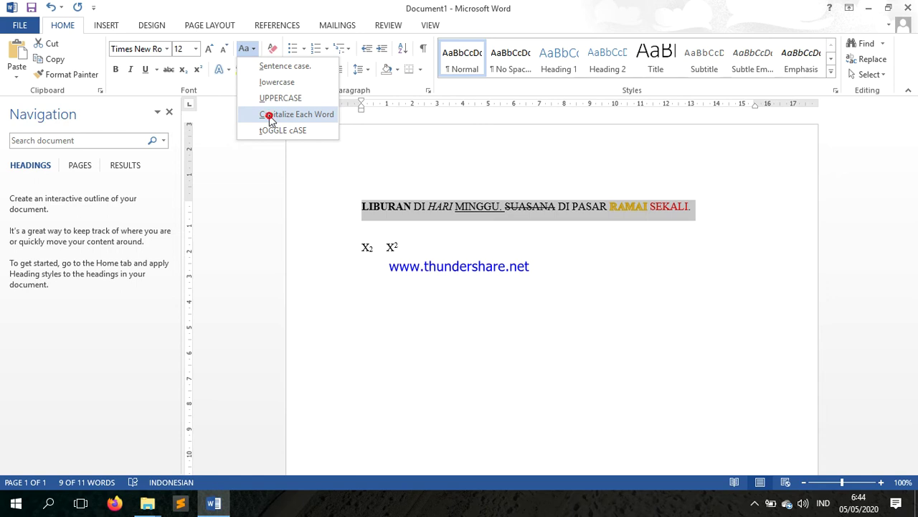
click(271, 116)
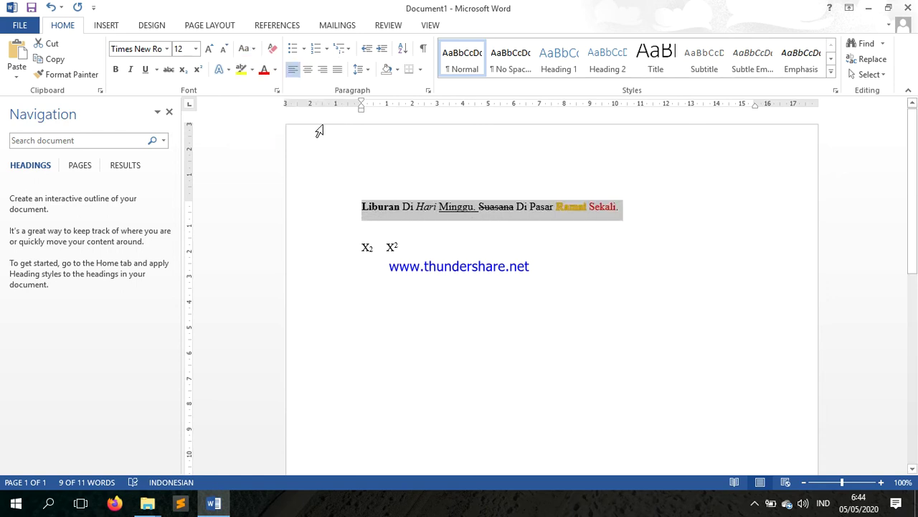
Apply tOGGLE cASE to the selected first line and clear all of its formatting.
click(247, 49)
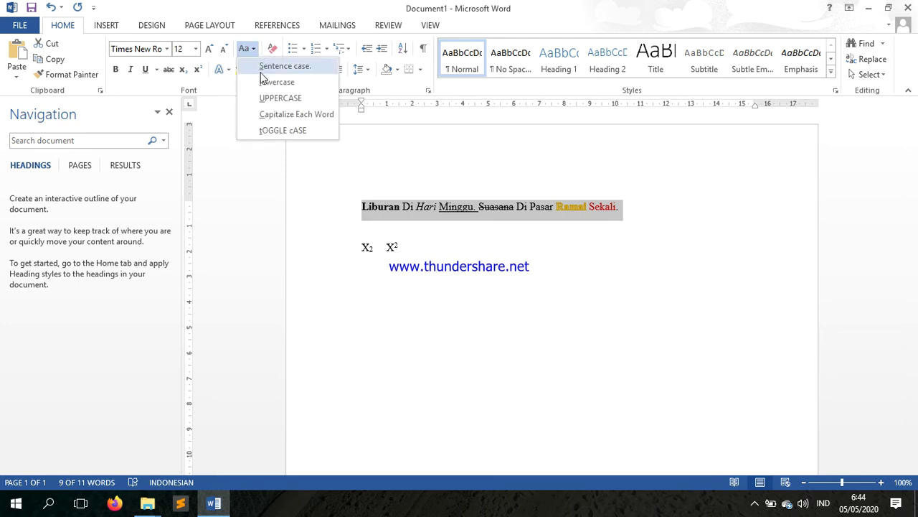
click(268, 134)
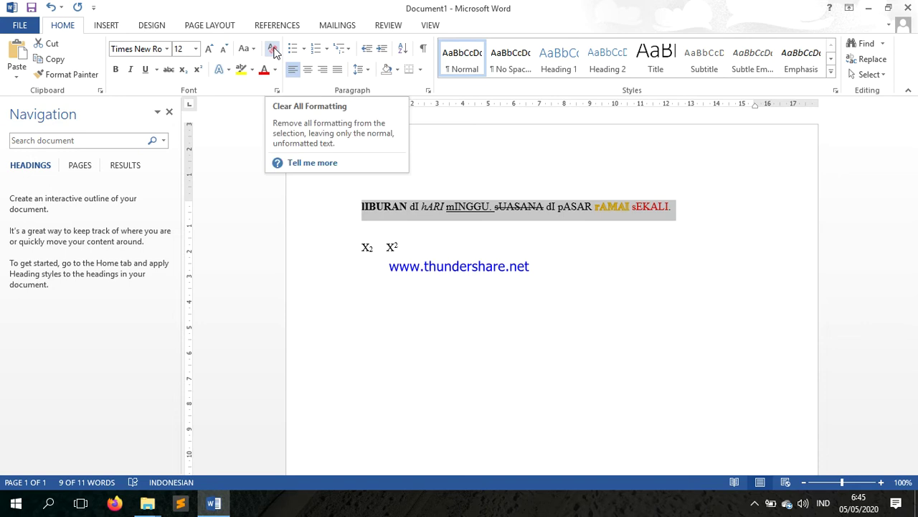
click(273, 49)
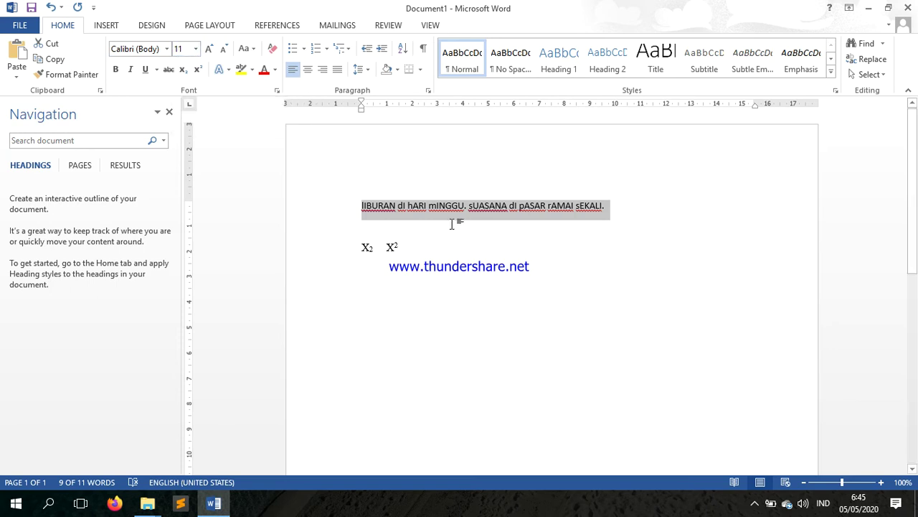
Turn off superscript and start a new line below the X2 examples, leaving an empty line between.
click(419, 248)
key(Return)
key(Return)
scroll(445, 227, down, 1)
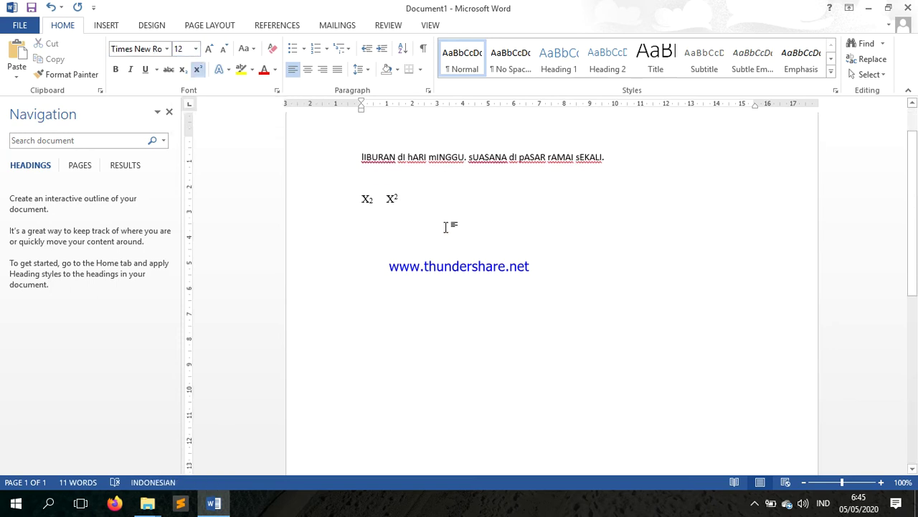
scroll(445, 227, down, 1)
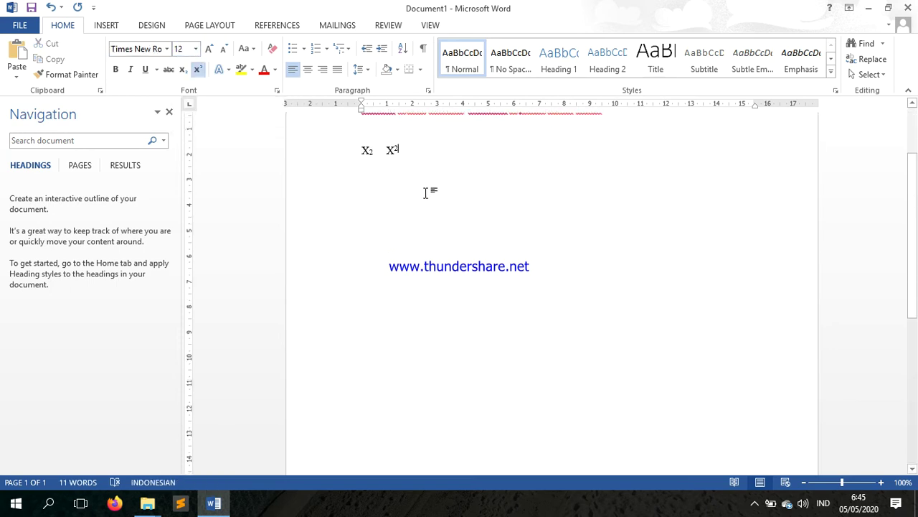
click(378, 192)
click(429, 156)
click(200, 70)
key(Return)
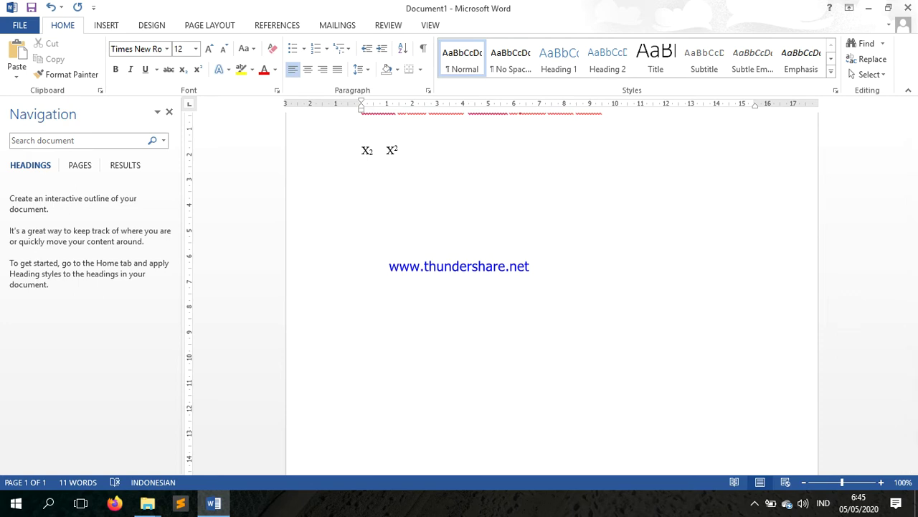
scroll(343, 216, up, 3)
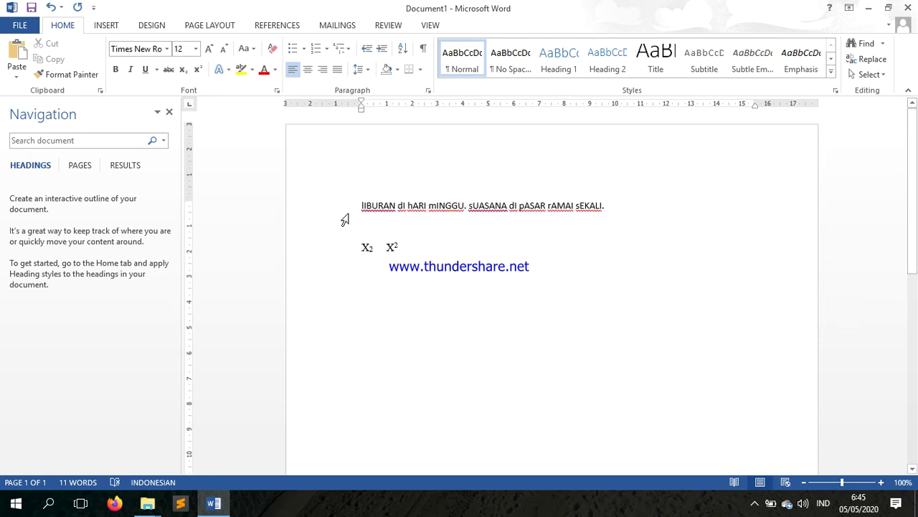
scroll(337, 287, down, 2)
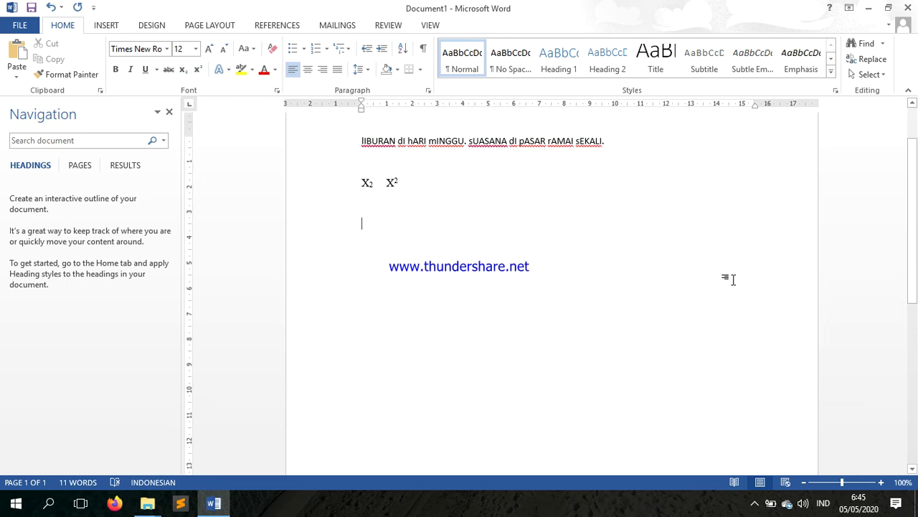
Write the paragraph "Ada seekor kucing kesil yang manis dan manja. Bulunya berwarna luning dan putih. Ia comel sekali. Seisi rumah sayang padanya.".
text(Ada se)
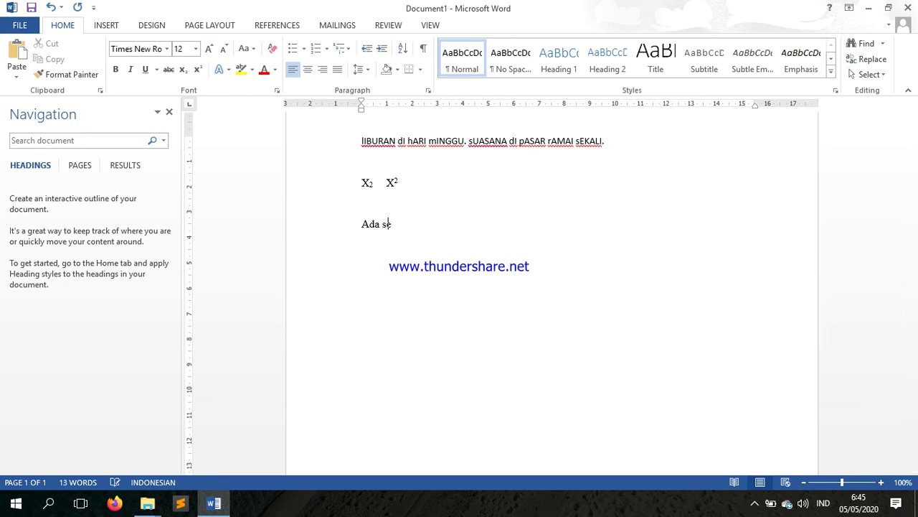
text(ekor kucing kesil yang man)
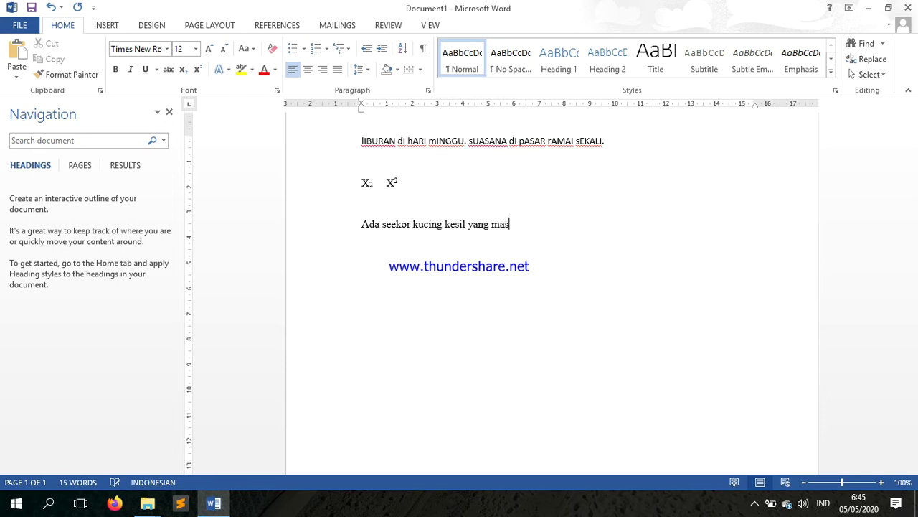
key(BackSpace)
text(nis dan manja. Ba)
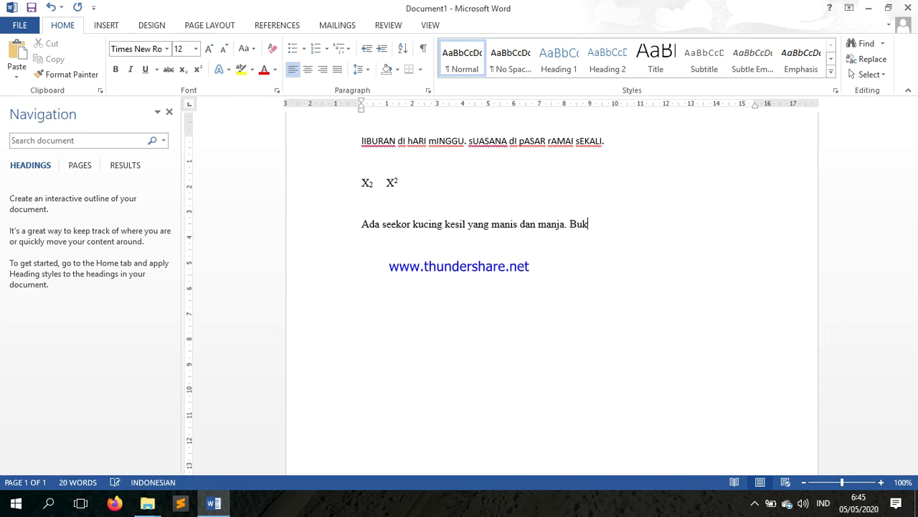
text(kunya)
text(lun)
text(ya berwarna )
text(lunirg da)
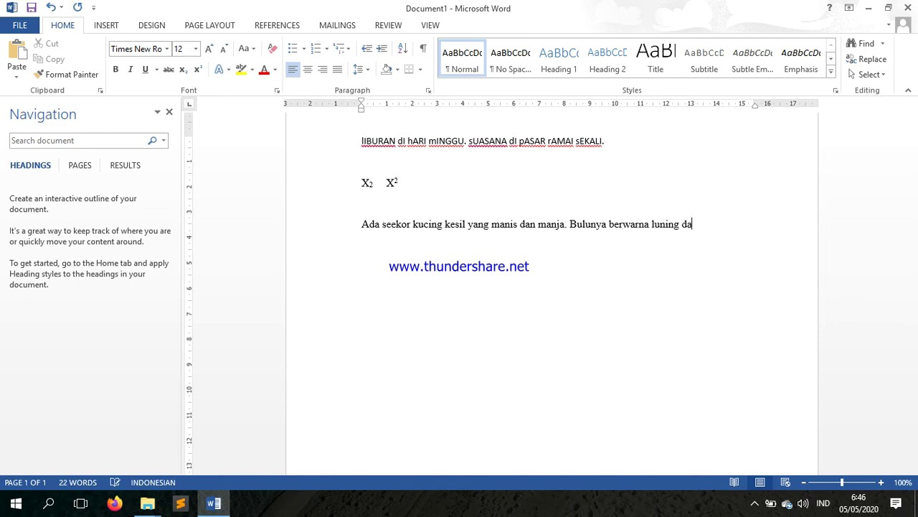
text(n putih. Ia com el sekali. Seisi)
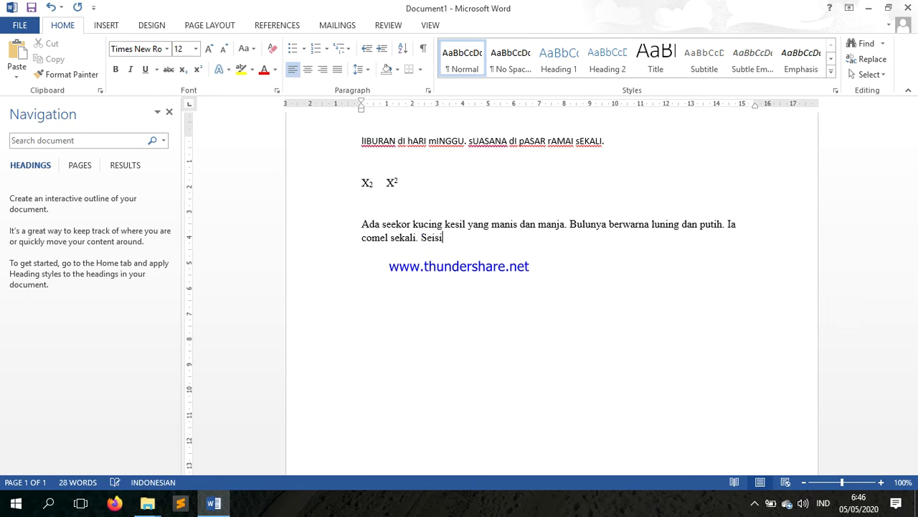
text(rumah sayang padanya.)
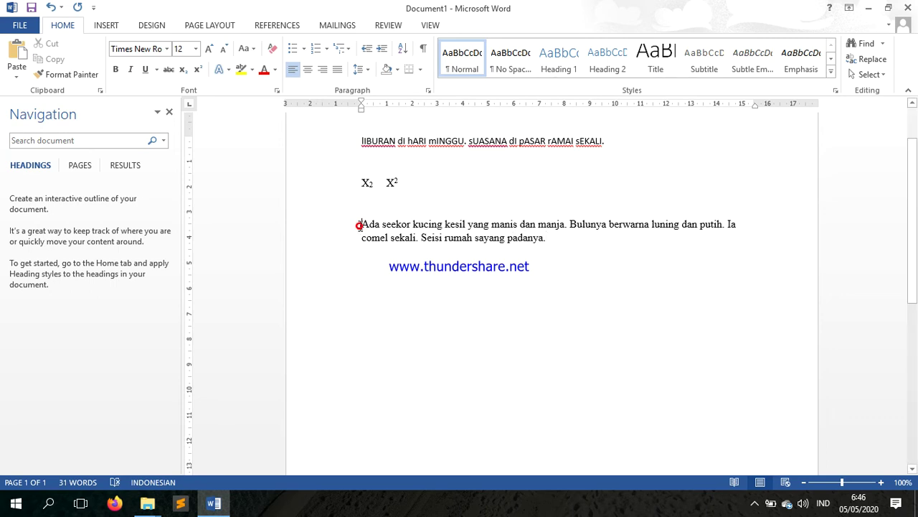
Copy the whole "Ada seekor kucing" paragraph and paste it once directly after its last sentence.
drag(361, 223, 549, 242)
right_click(526, 241)
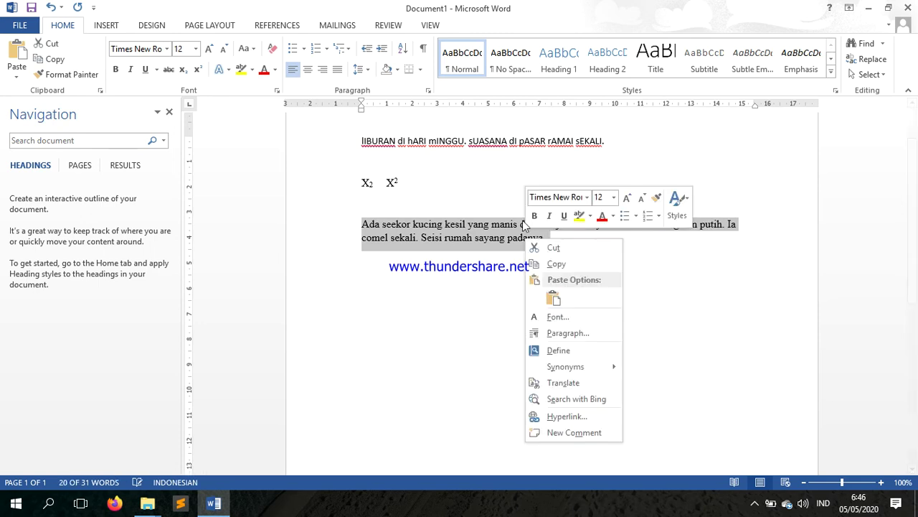
click(558, 263)
click(560, 242)
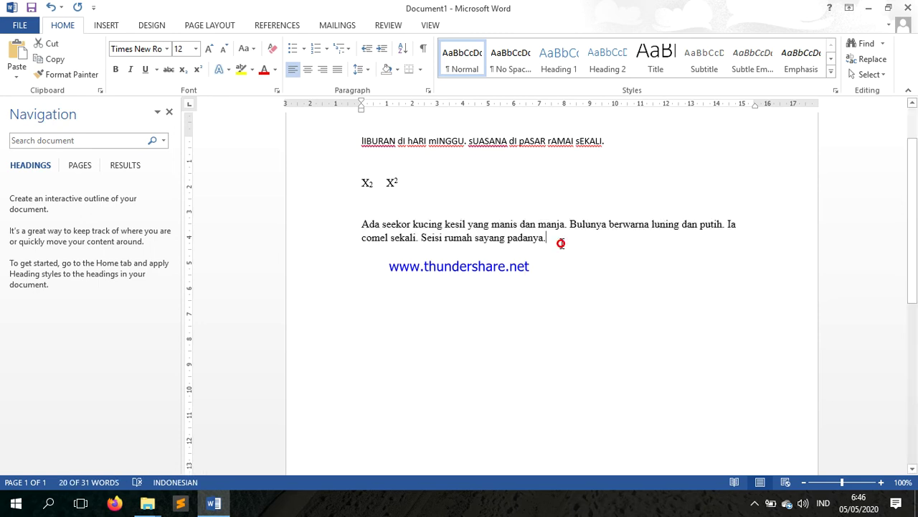
right_click(562, 246)
key(Escape)
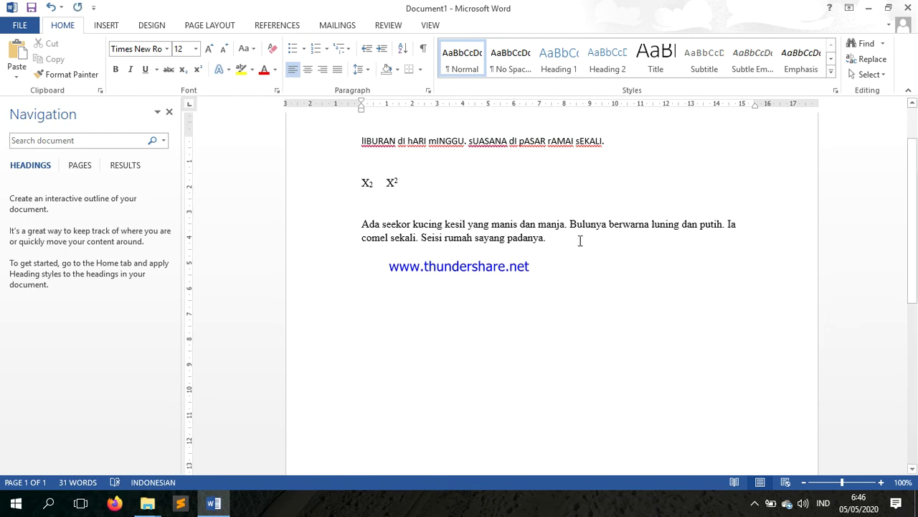
right_click(551, 238)
click(614, 297)
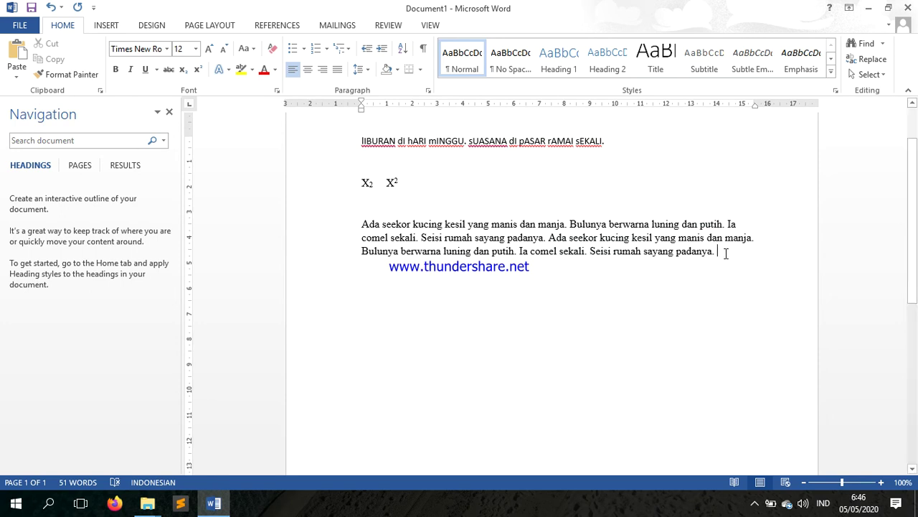
Paste the copied "Ada seekor kucing" text two more times at the end of the paragraph.
right_click(720, 252)
click(788, 312)
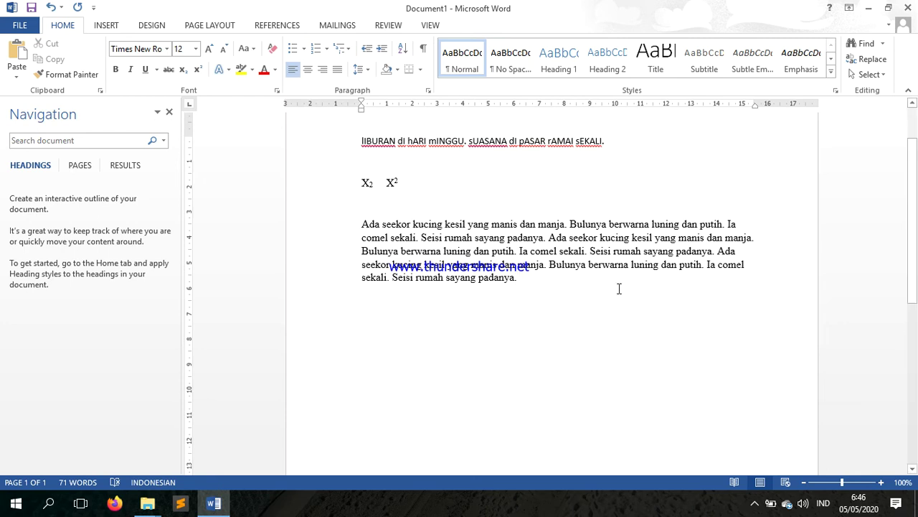
right_click(522, 283)
click(590, 346)
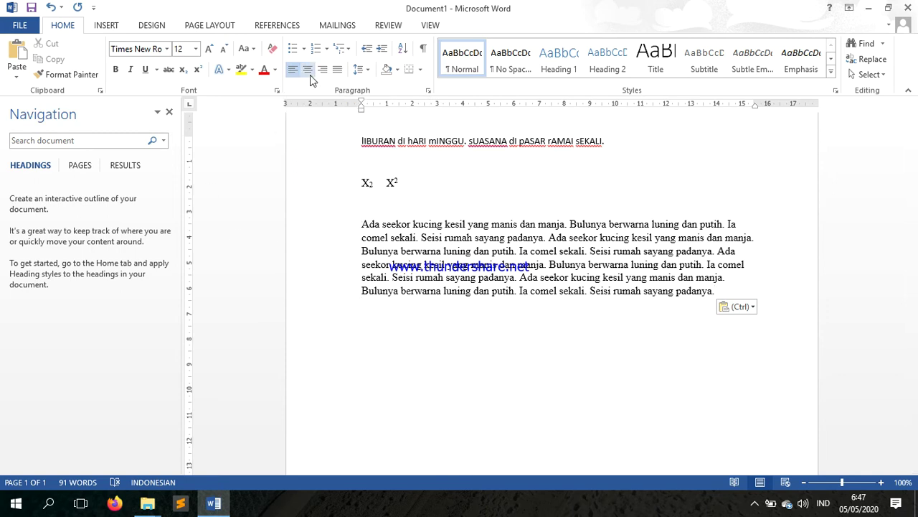
Try centred and right alignment on the whole "Ada seekor kucing" paragraph and settle on justified alignment.
drag(360, 224, 719, 287)
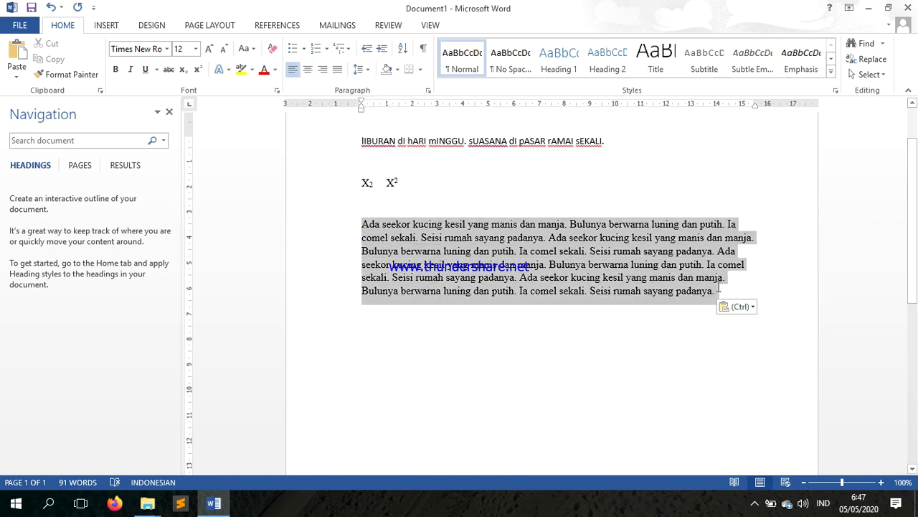
click(308, 70)
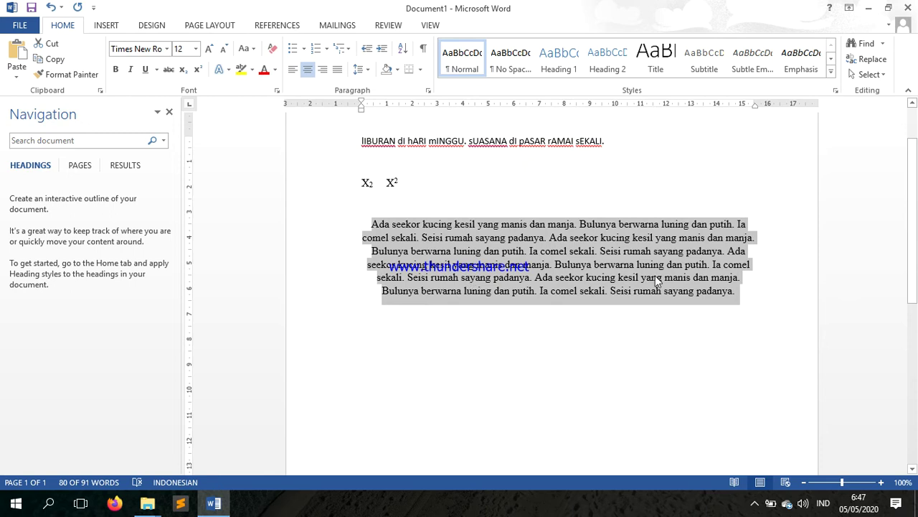
click(324, 69)
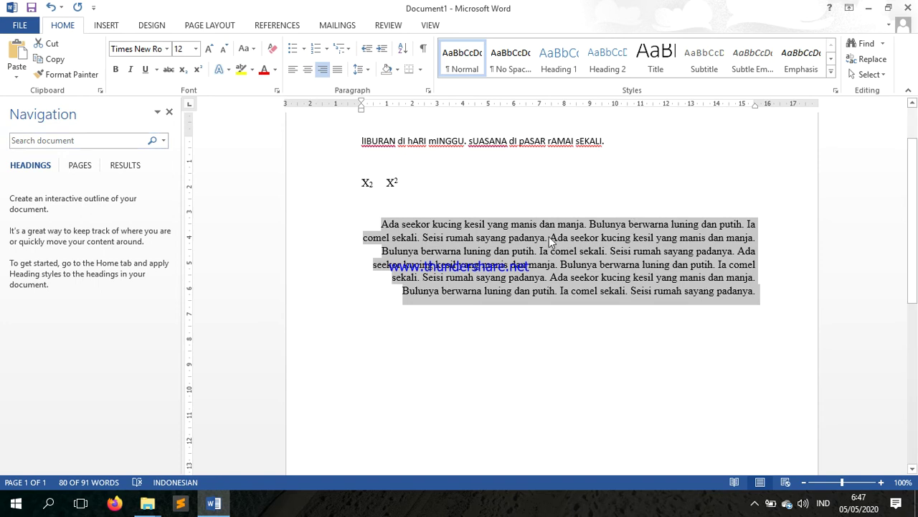
click(335, 73)
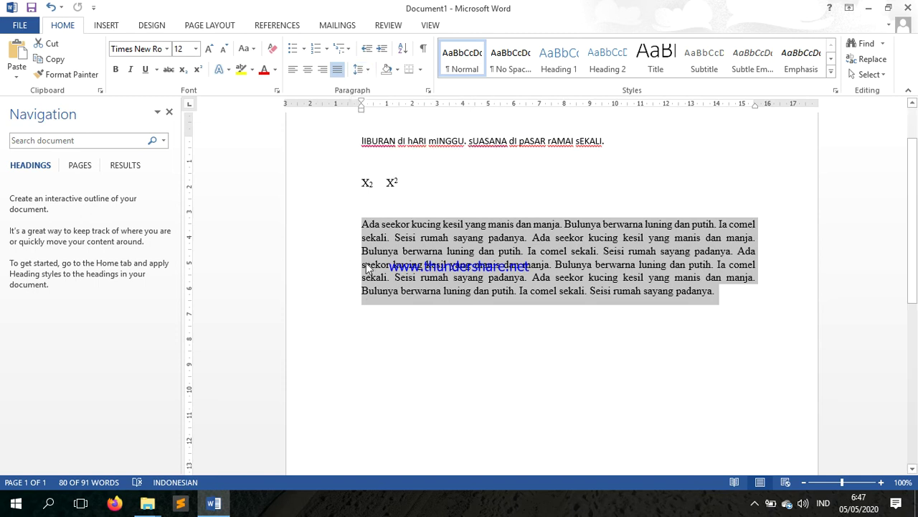
Copy the justified paragraph and paste it as a second paragraph directly below, keeping the source formatting.
right_click(410, 251)
click(444, 278)
click(376, 322)
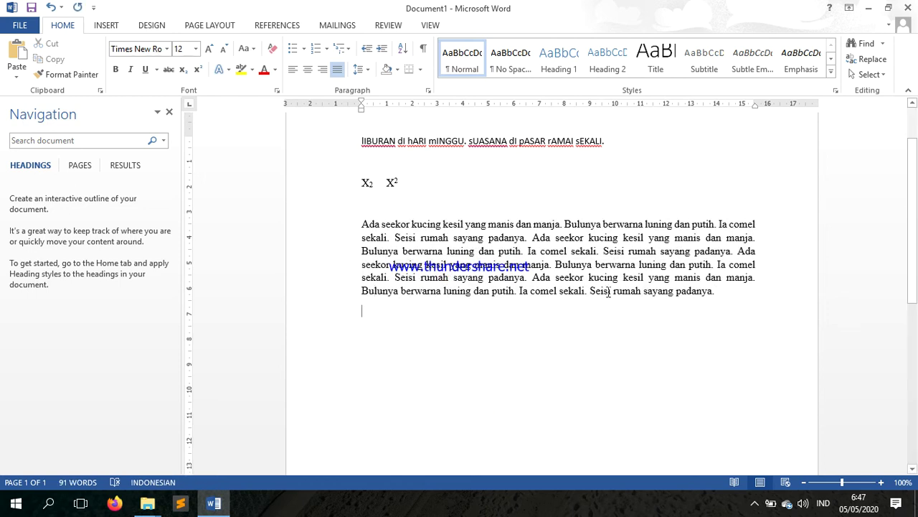
right_click(365, 310)
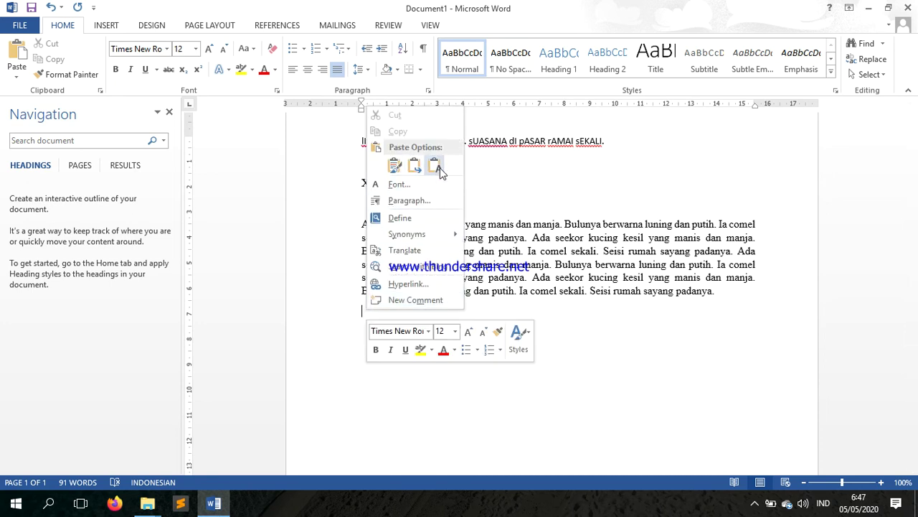
click(395, 166)
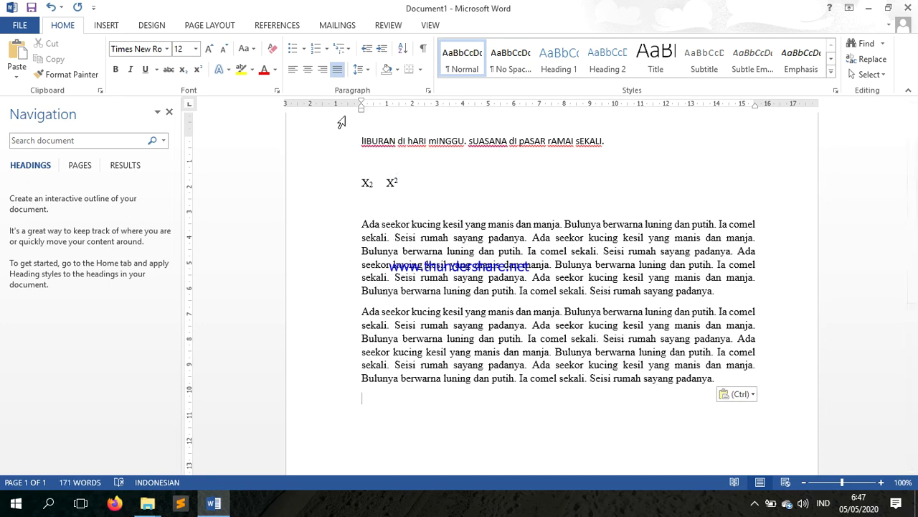
Set the line spacing of both "Ada seekor kucing" paragraphs to 1,5.
click(361, 149)
drag(361, 223, 718, 380)
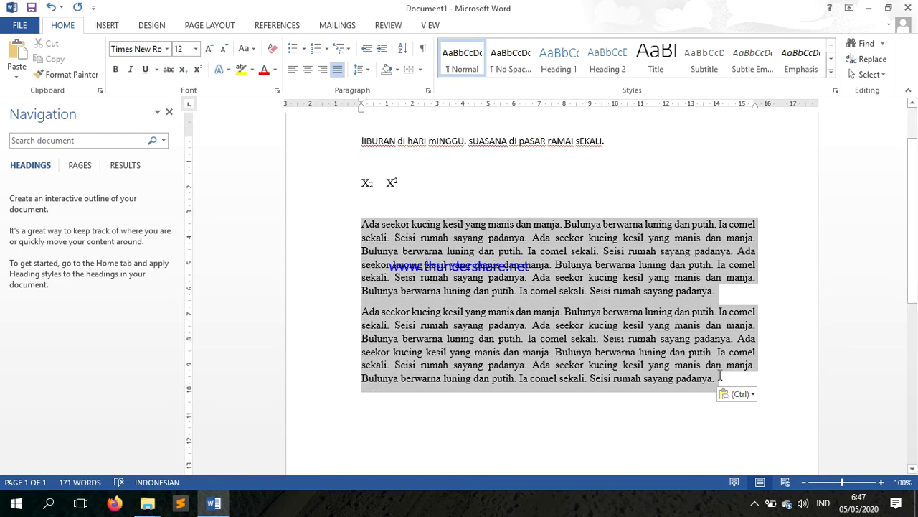
click(360, 69)
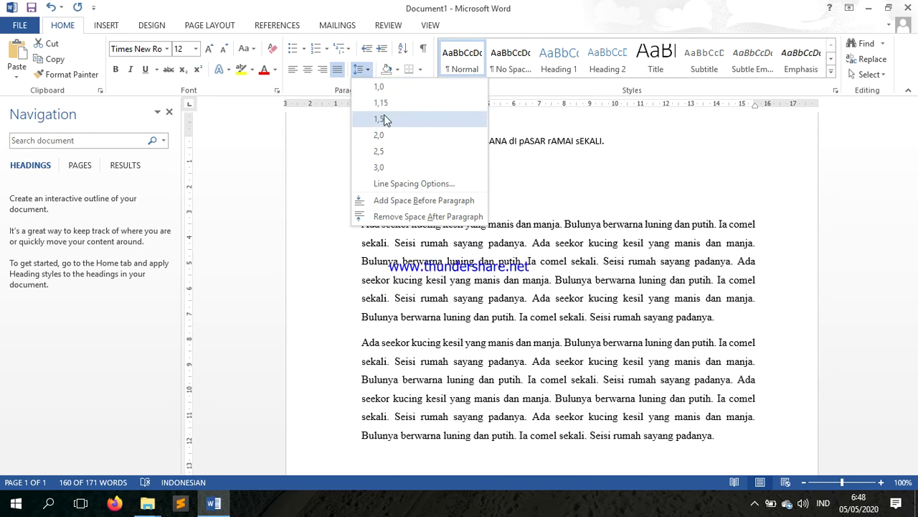
click(385, 119)
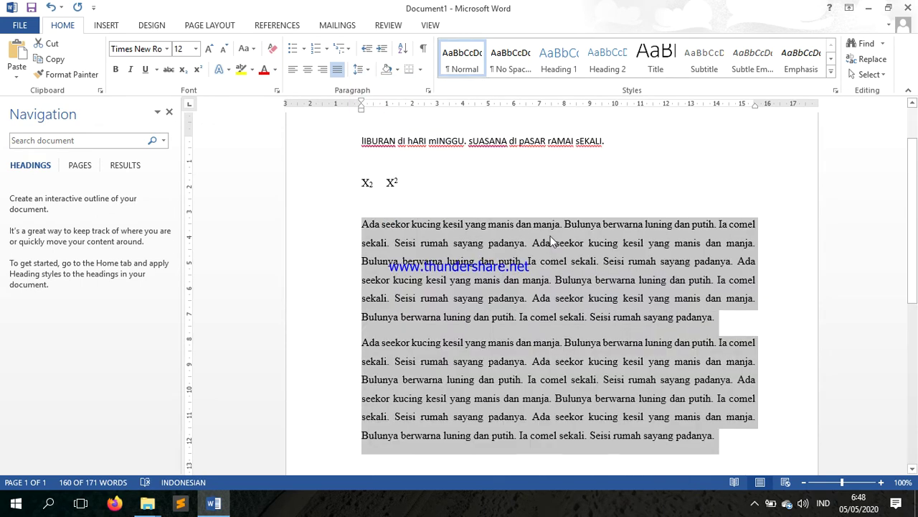
click(559, 225)
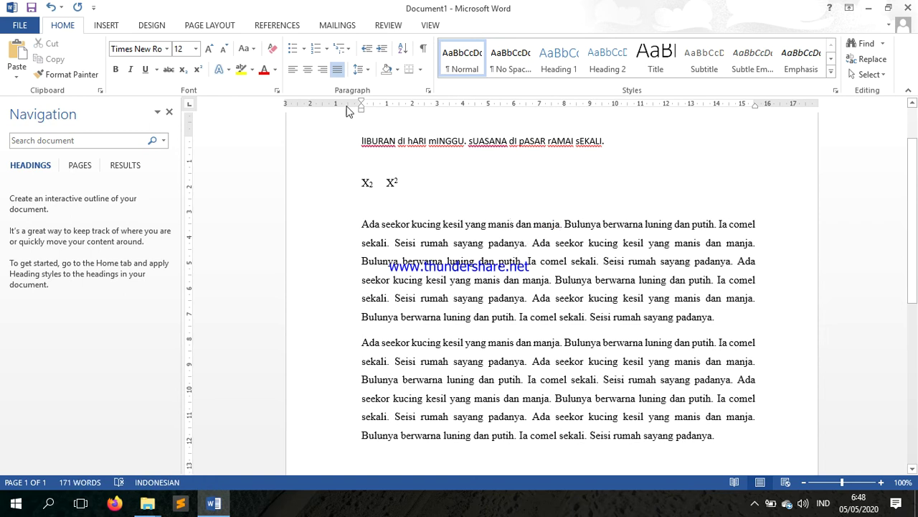
Add space before the first "Ada seekor kucing" paragraph and remove that space again.
click(361, 69)
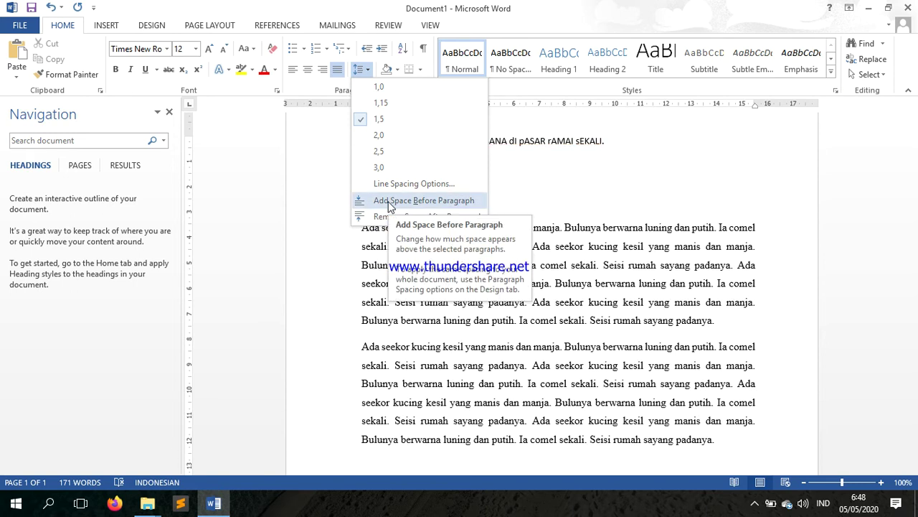
click(389, 201)
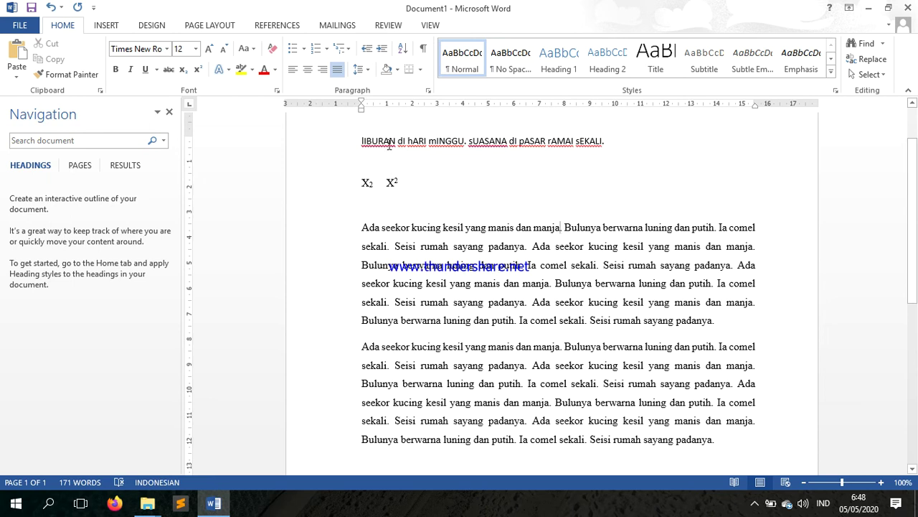
click(361, 69)
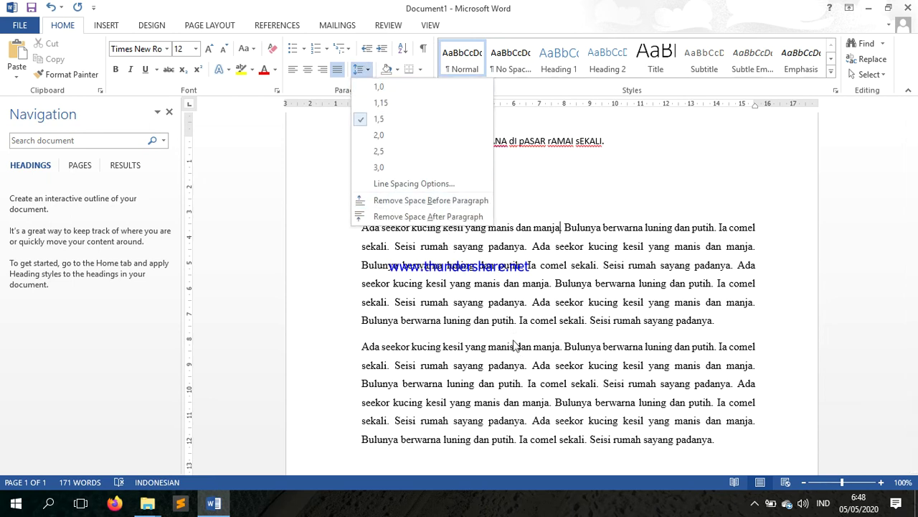
click(389, 202)
Remove the space after the first "Ada seekor kucing" paragraph.
click(360, 69)
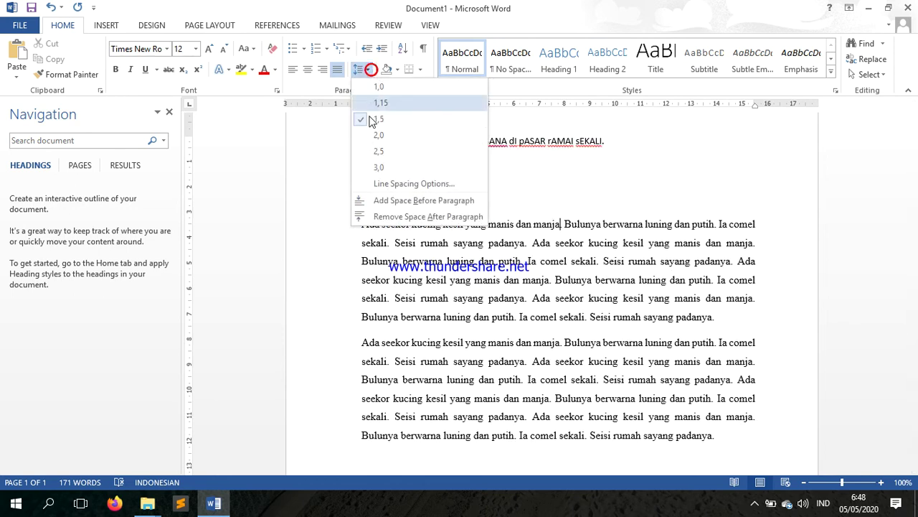
click(377, 219)
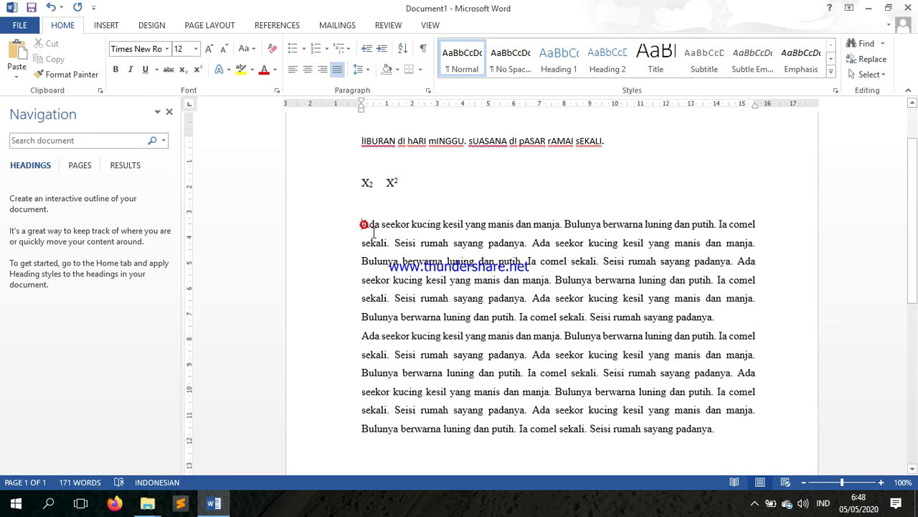
drag(363, 224, 736, 313)
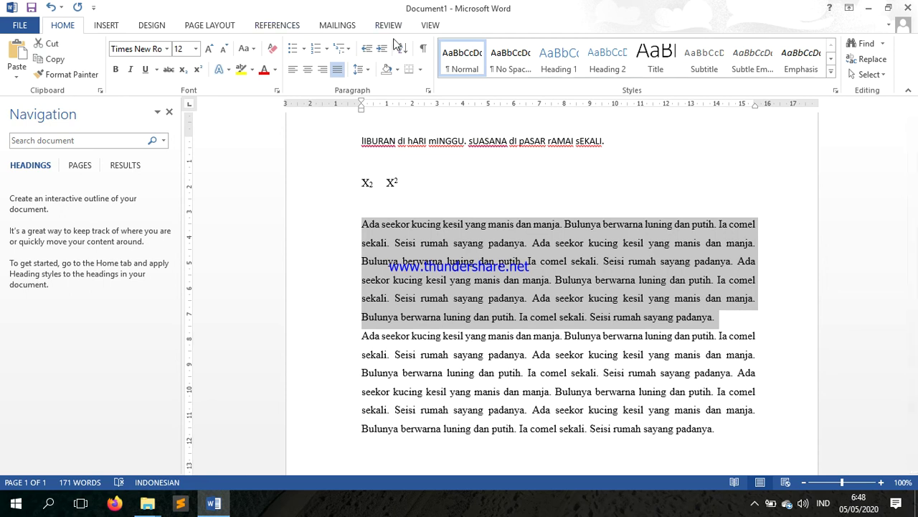
click(397, 69)
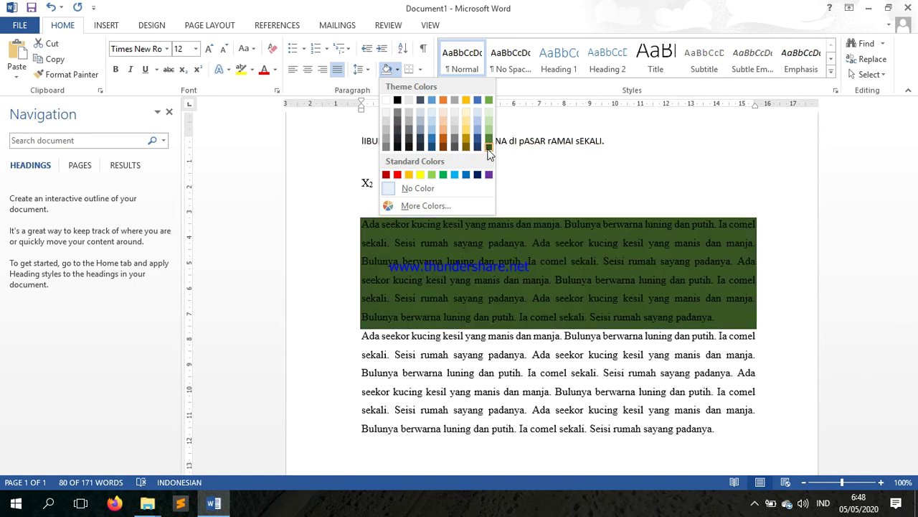
click(298, 146)
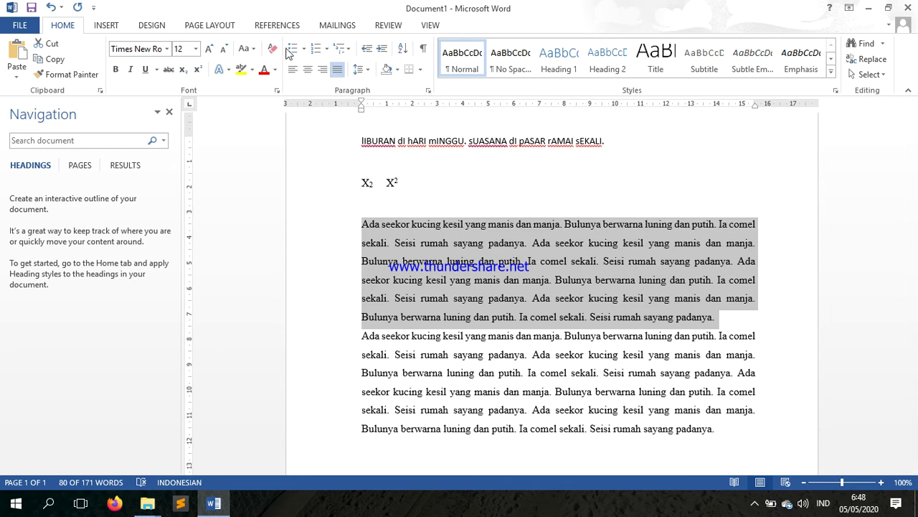
Apply check mark bullets to both "Ada seekor kucing" paragraphs and set their bullets back to None.
drag(361, 226, 721, 428)
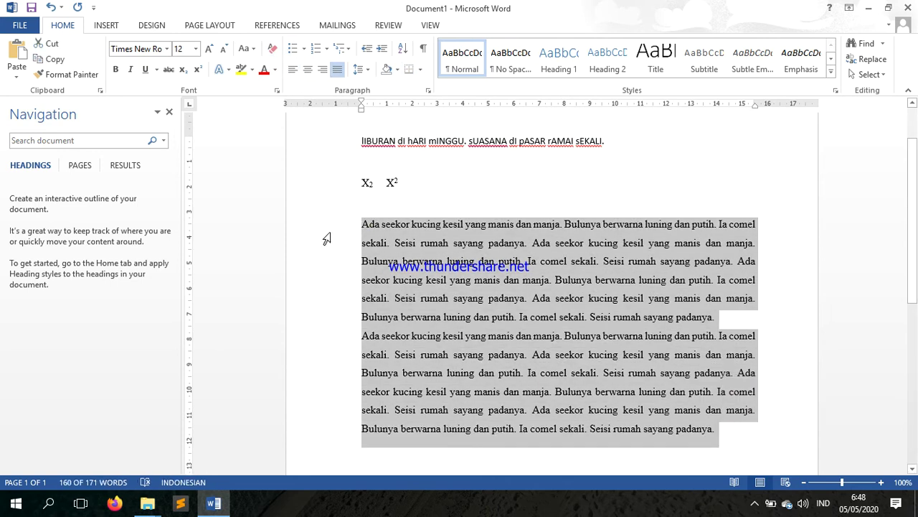
click(304, 48)
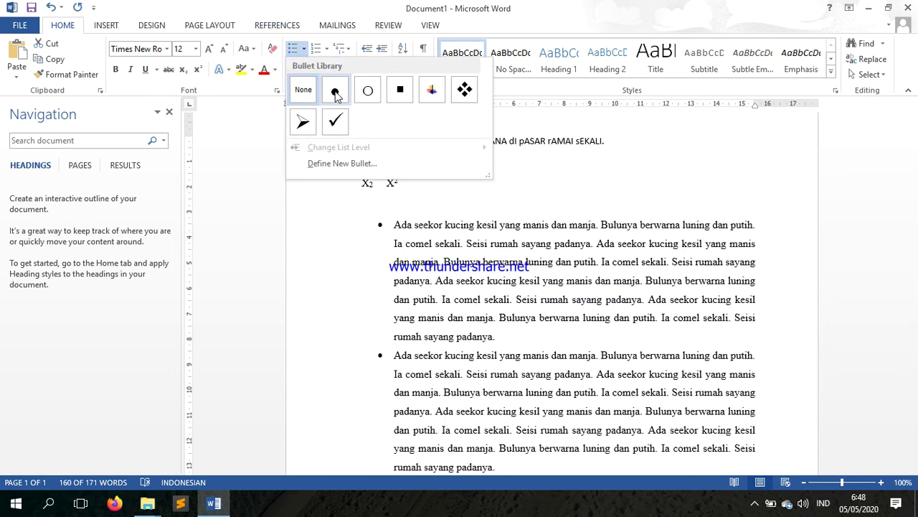
click(335, 126)
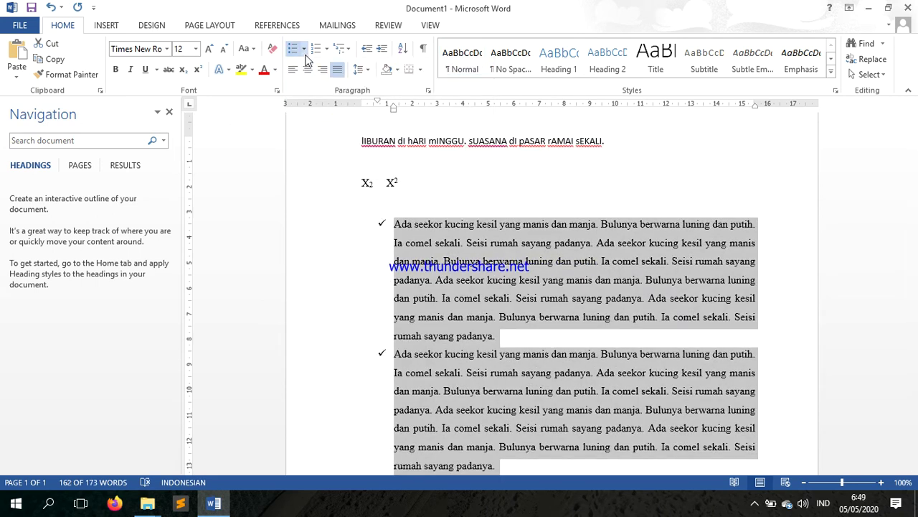
click(305, 51)
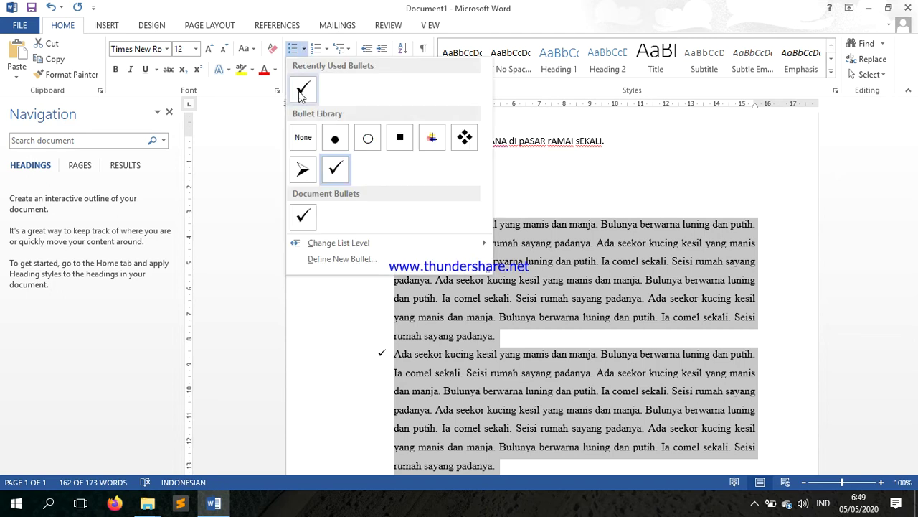
click(302, 134)
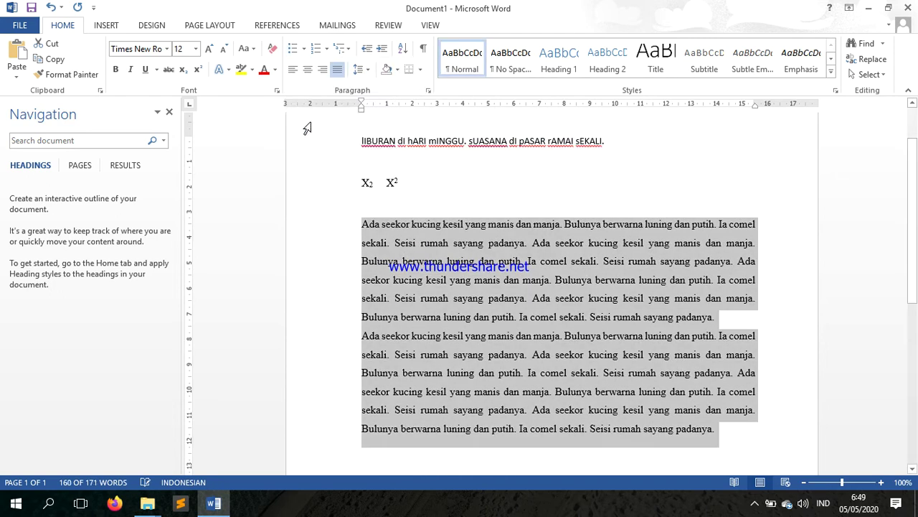
Number both "Ada seekor kucing" paragraphs with the 1., 2., 3. format.
click(325, 52)
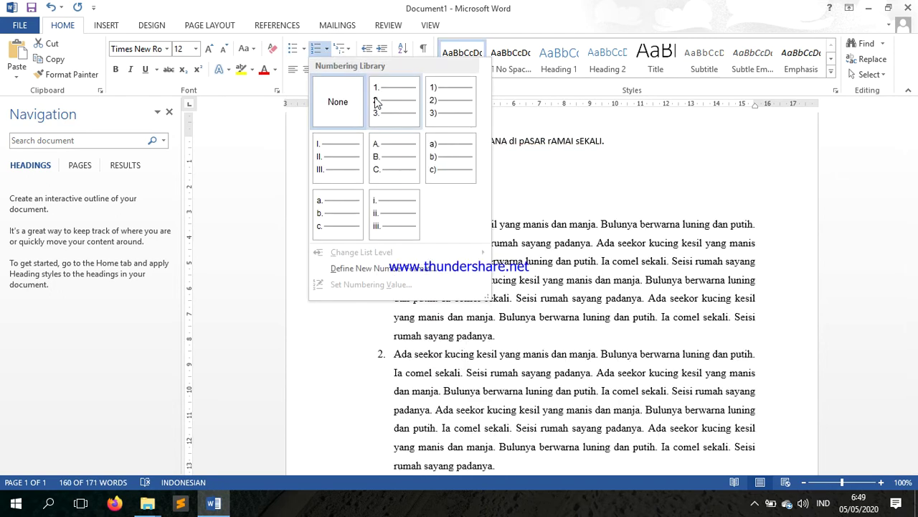
click(378, 98)
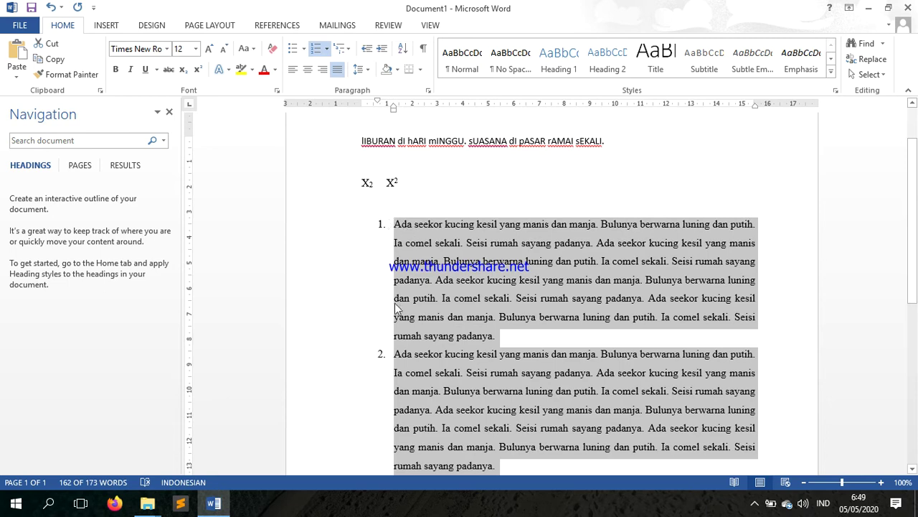
click(338, 52)
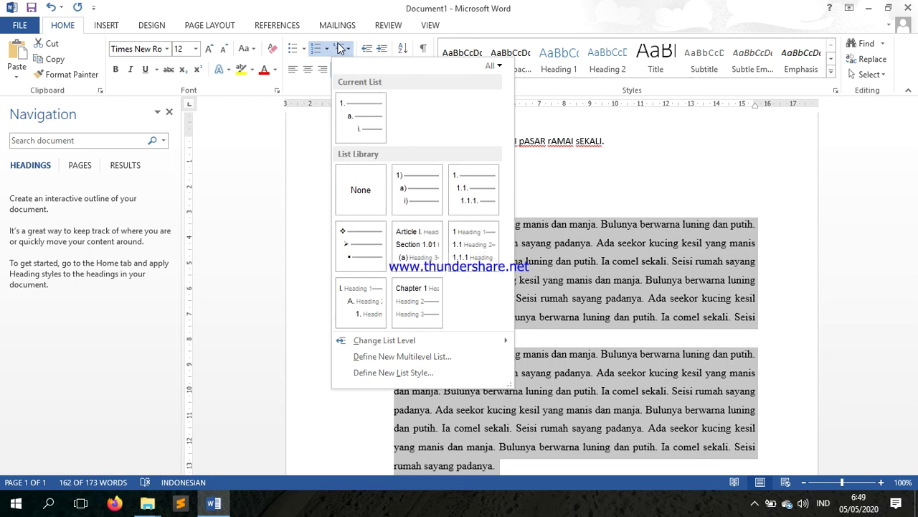
click(495, 29)
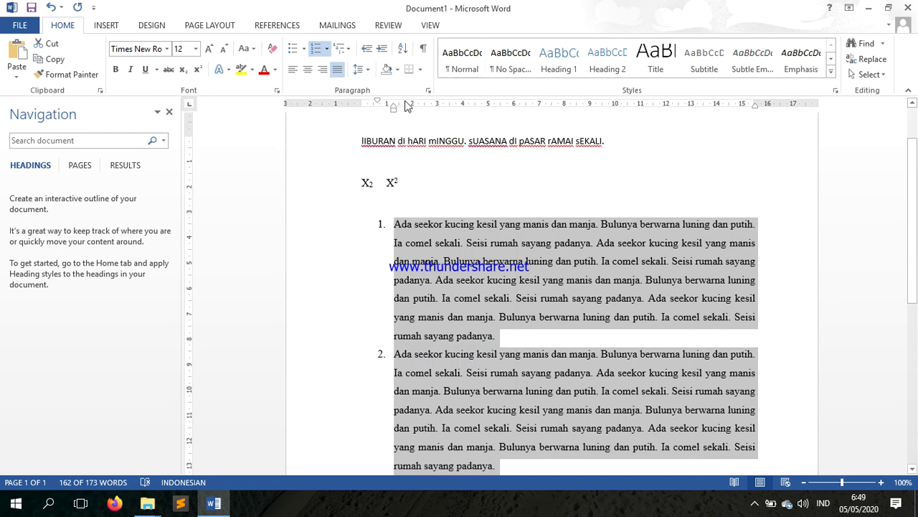
scroll(381, 131, down, 7)
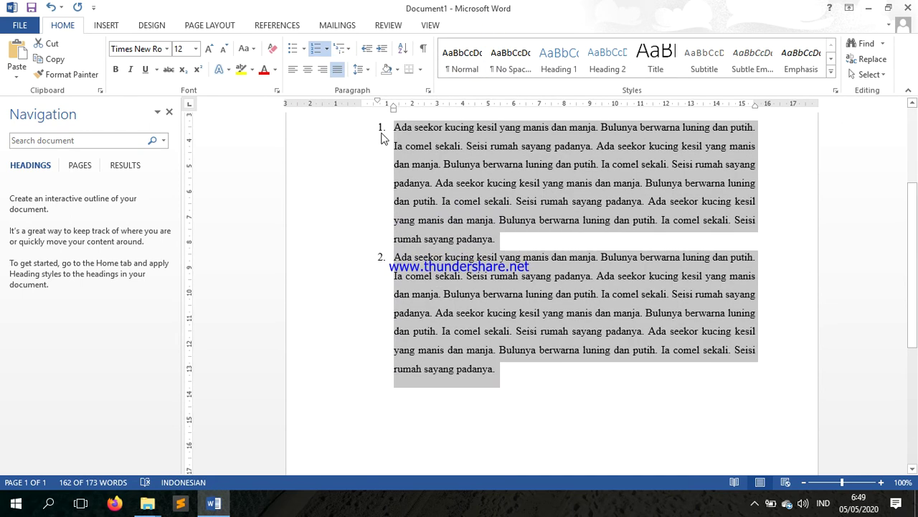
scroll(387, 229, up, 2)
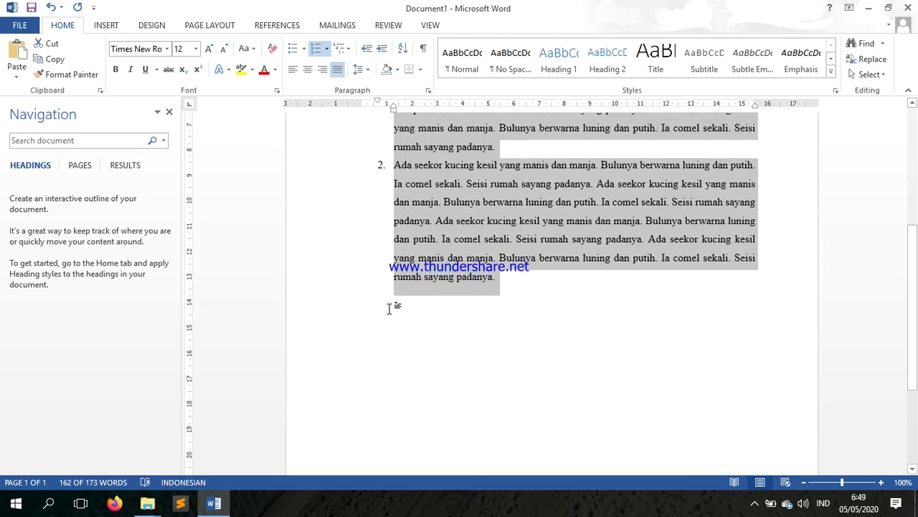
scroll(382, 296, up, 7)
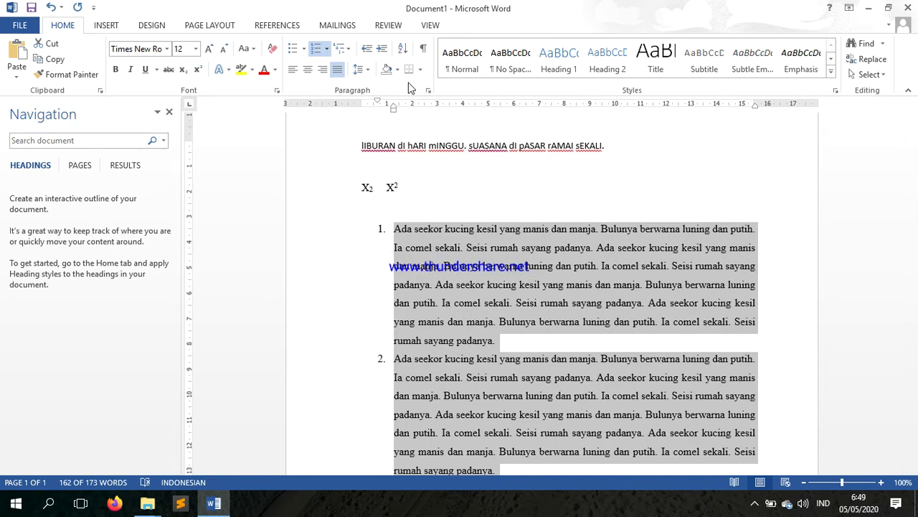
scroll(412, 87, down, 6)
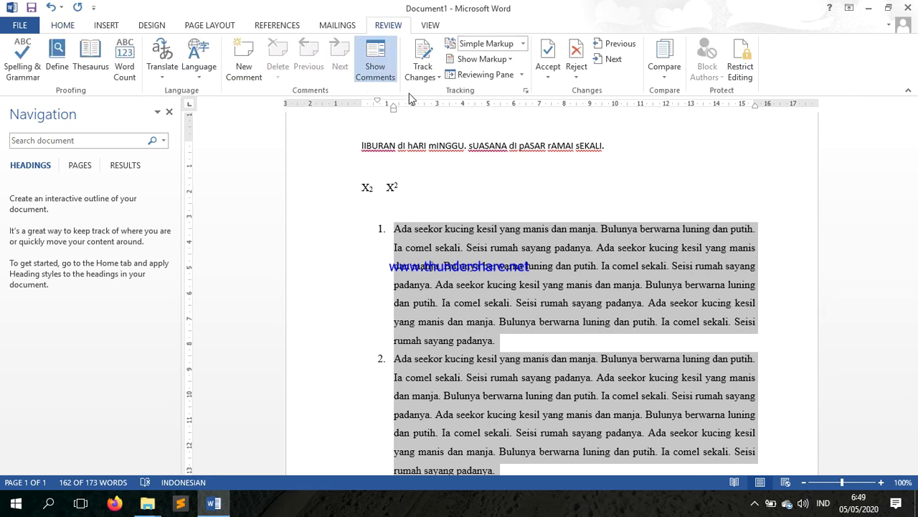
scroll(411, 98, up, 6)
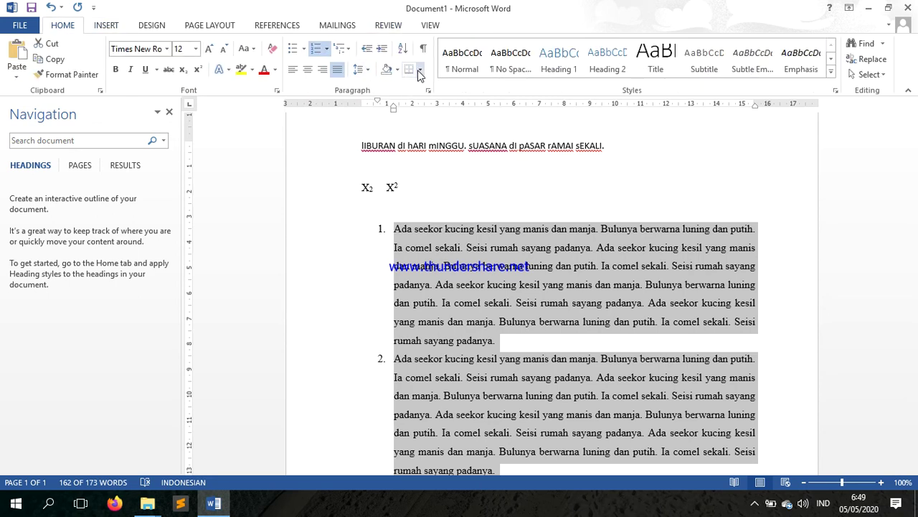
click(410, 248)
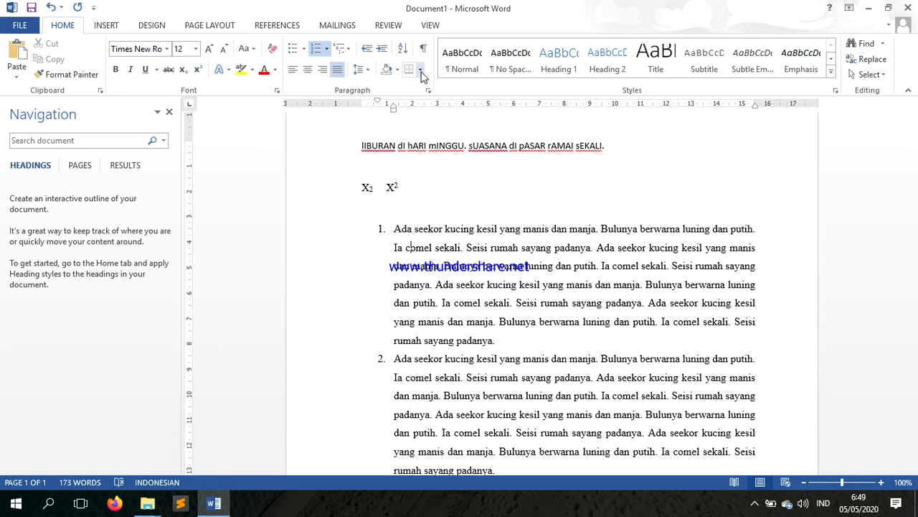
click(420, 70)
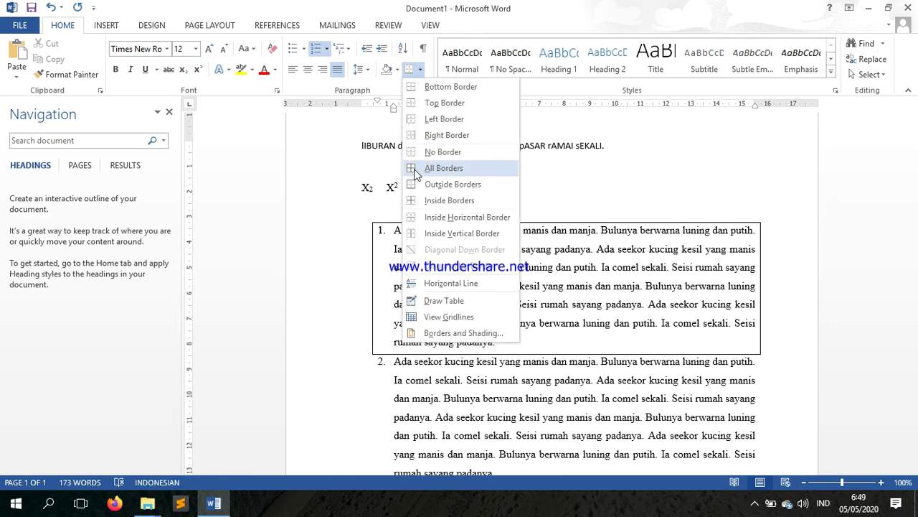
click(334, 213)
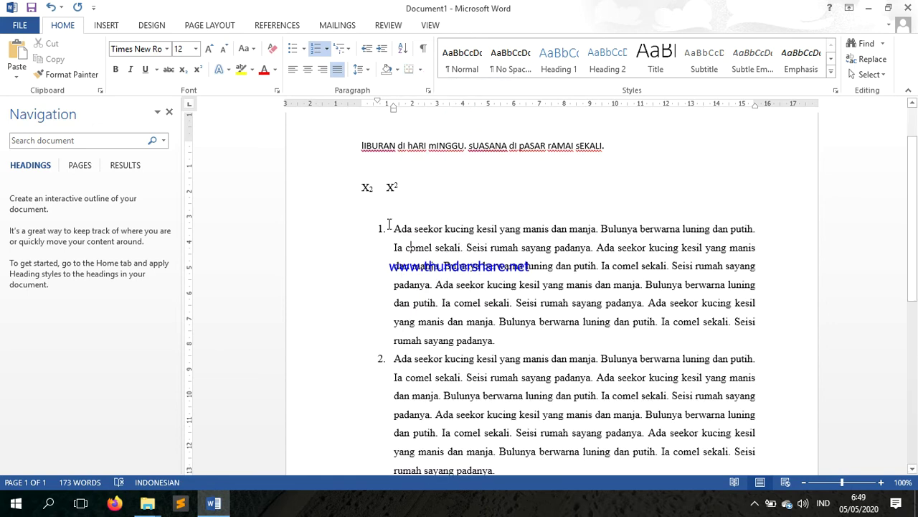
Set both numbered "Ada seekor kucing" paragraphs and the blank line after them to No Border.
drag(393, 228, 512, 416)
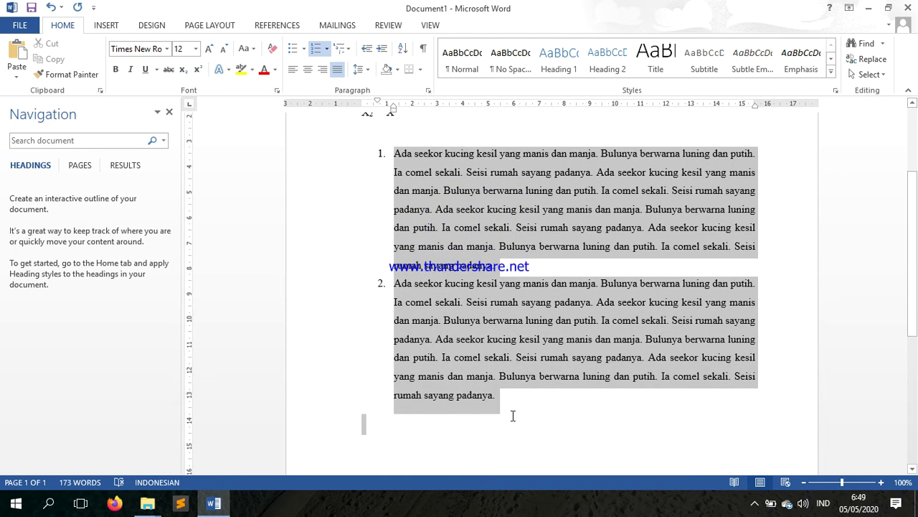
click(420, 70)
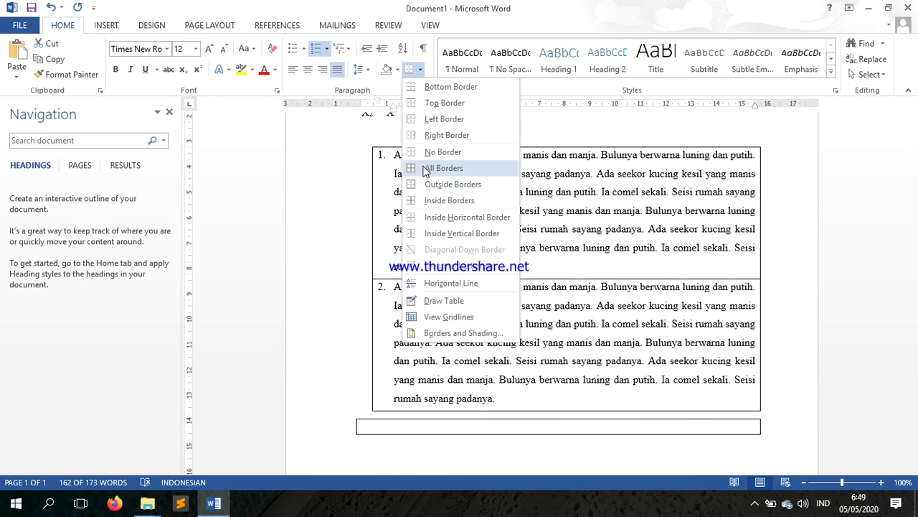
click(431, 151)
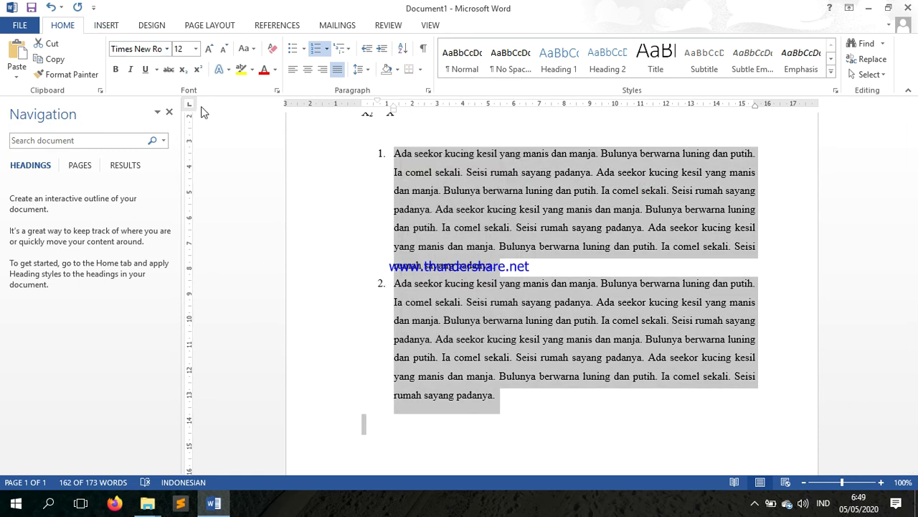
Insert a table of 3 columns and 7 rows on the blank line below the numbered paragraphs.
scroll(316, 298, down, 3)
click(361, 291)
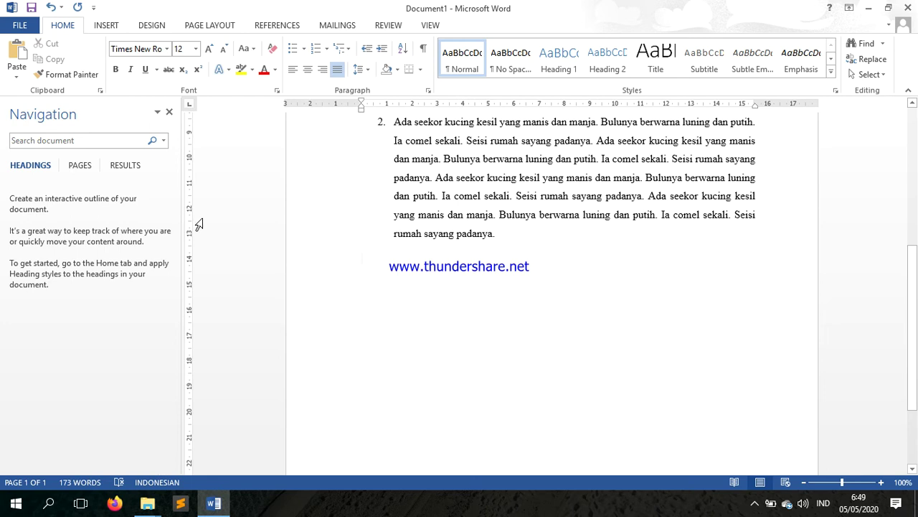
click(107, 26)
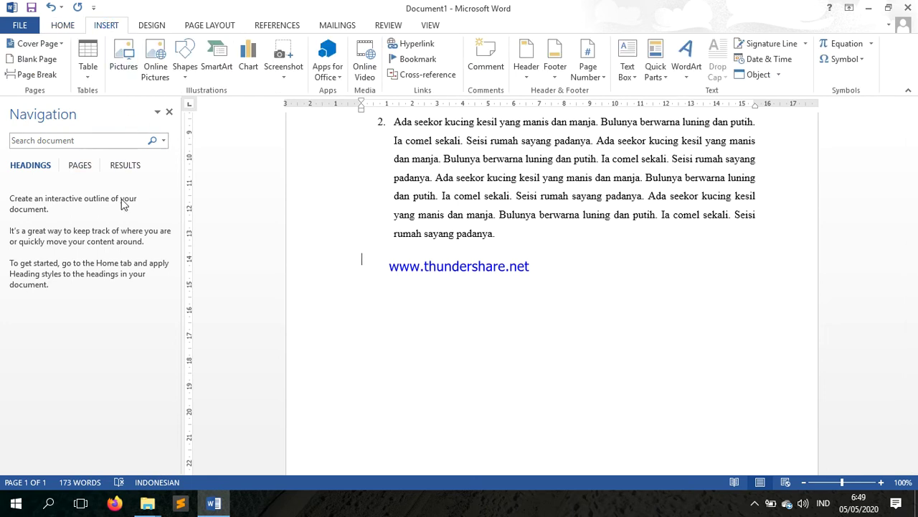
click(91, 70)
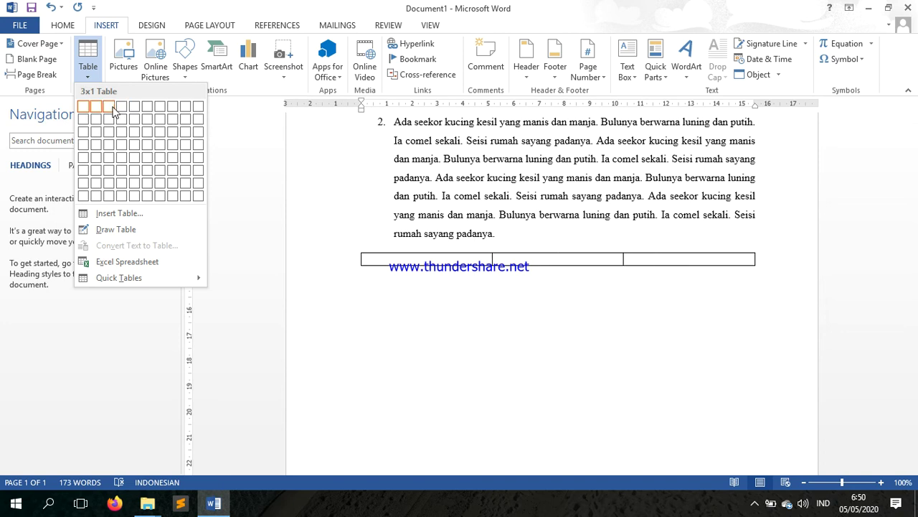
click(111, 188)
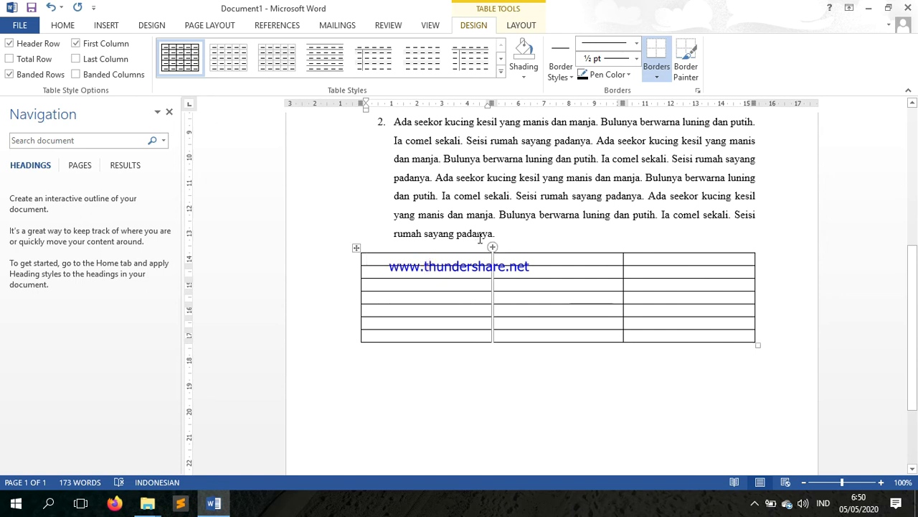
Fill the table's header row with "No", "Nama Kucing" and "Warna Bulu".
text(No)
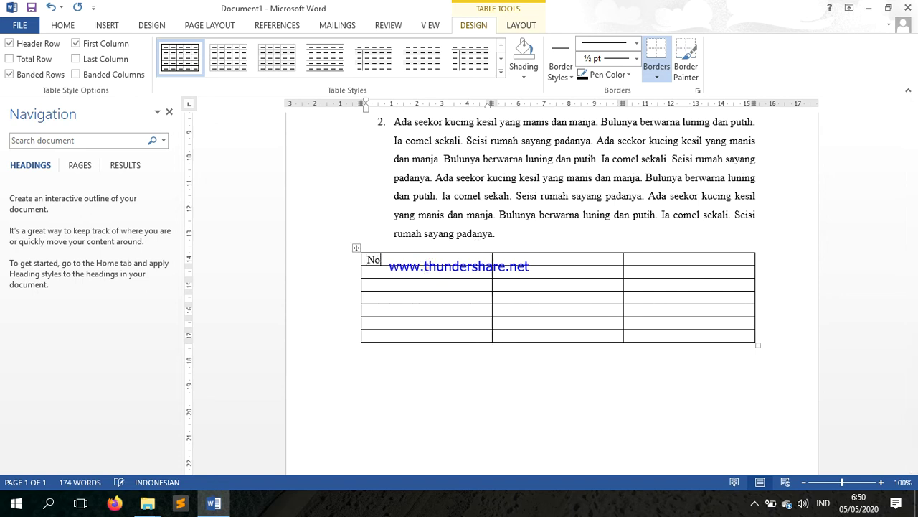
text(ama Kuci)
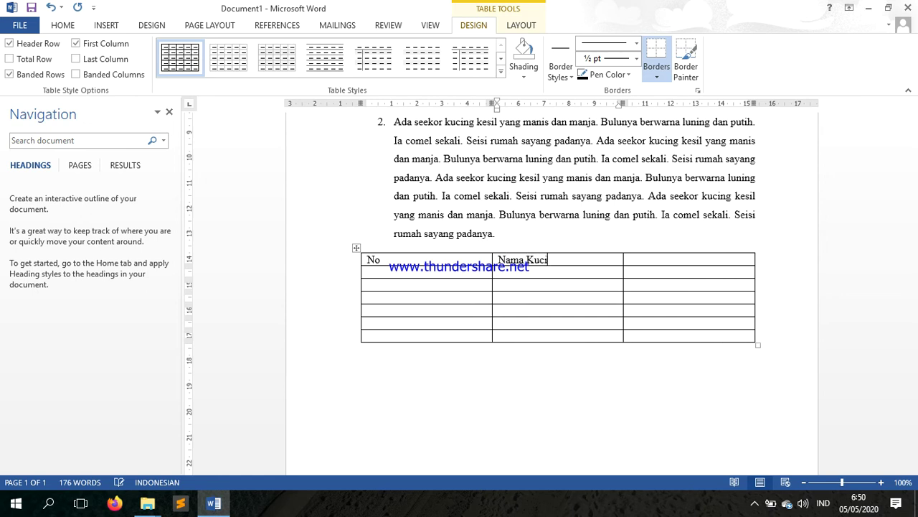
text(ng)
mouse_move(480, 238)
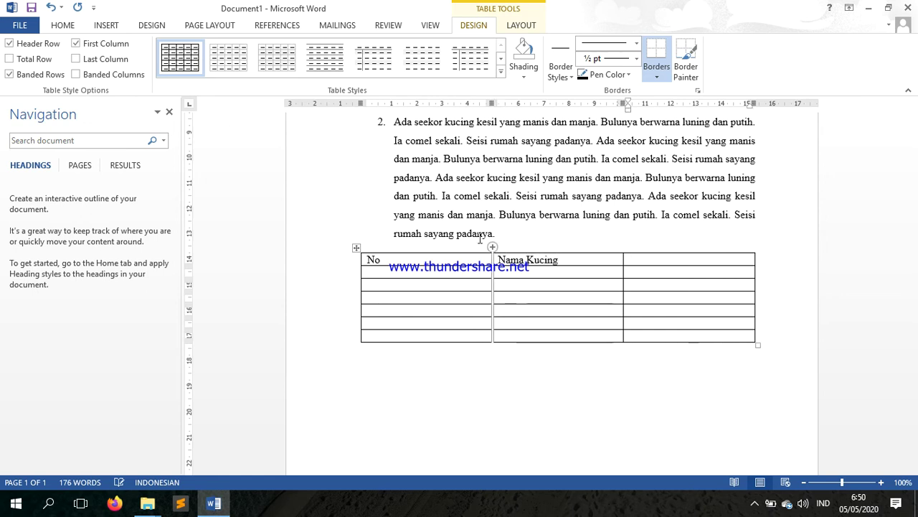
key(Tab)
text(Warna Bu)
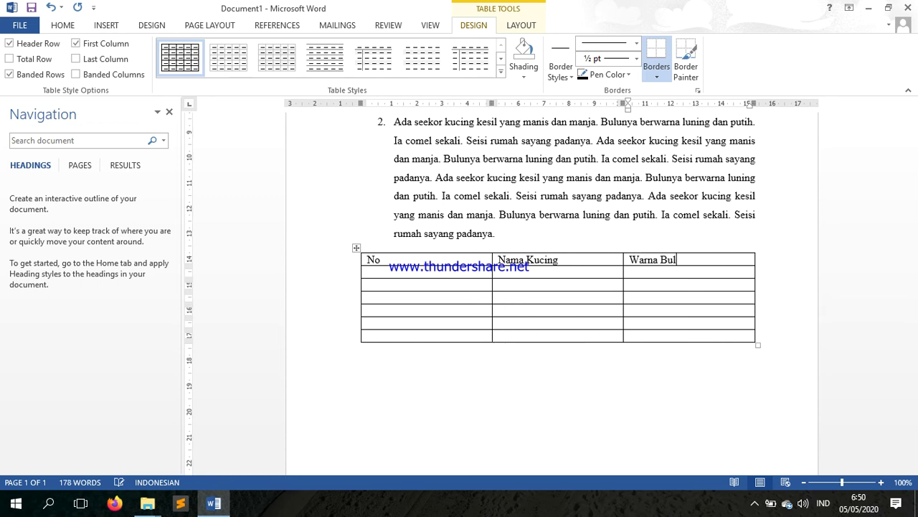
Narrow the "No" column to about 1.5 cm and widen the "Warna Bulu" column to about 8 cm.
click(443, 264)
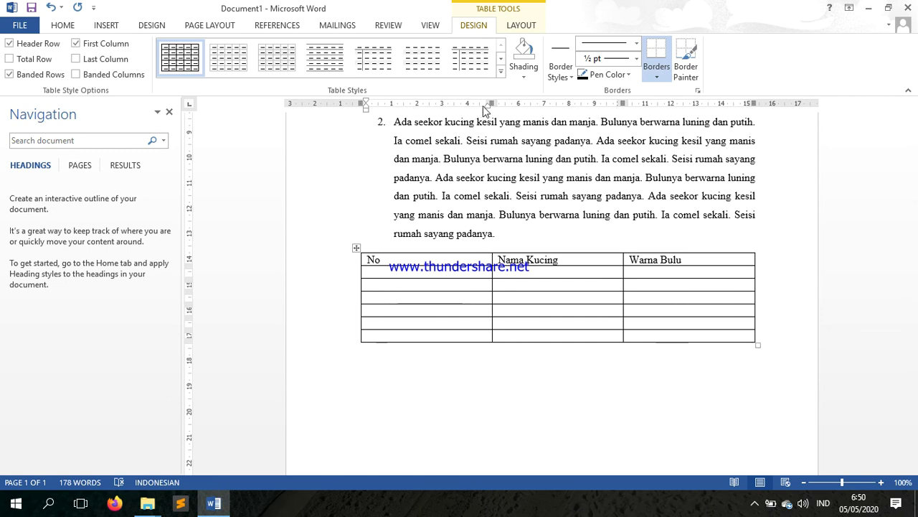
drag(495, 103, 400, 105)
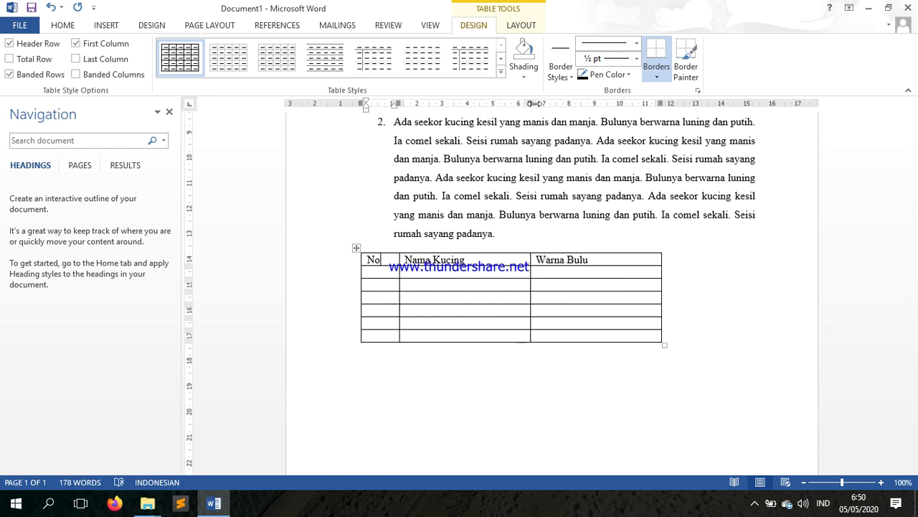
drag(660, 103, 736, 103)
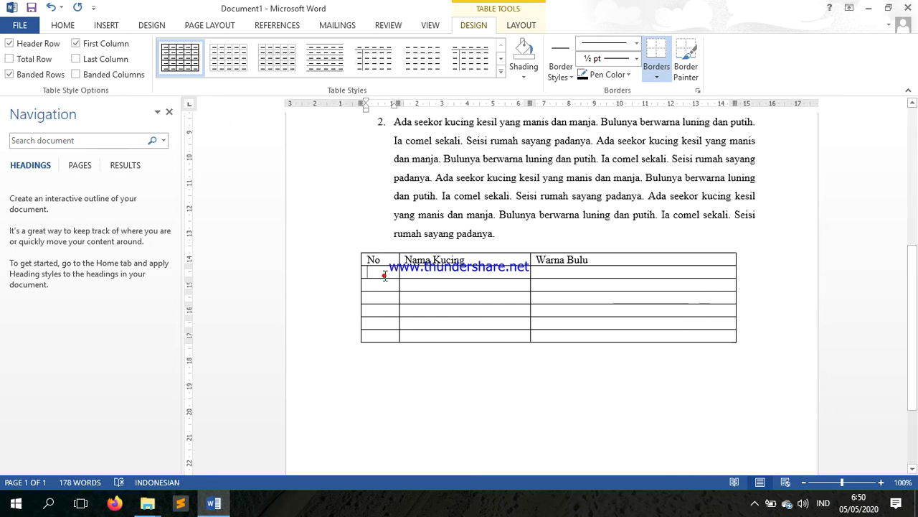
Fill the first row below the table header with "1", "Snubi" and "Hitam".
click(389, 277)
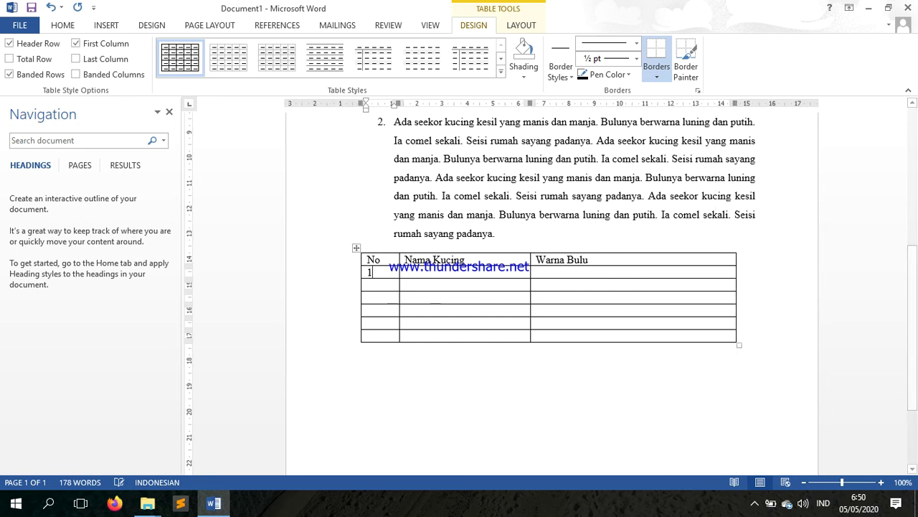
text(1)
key(Tab)
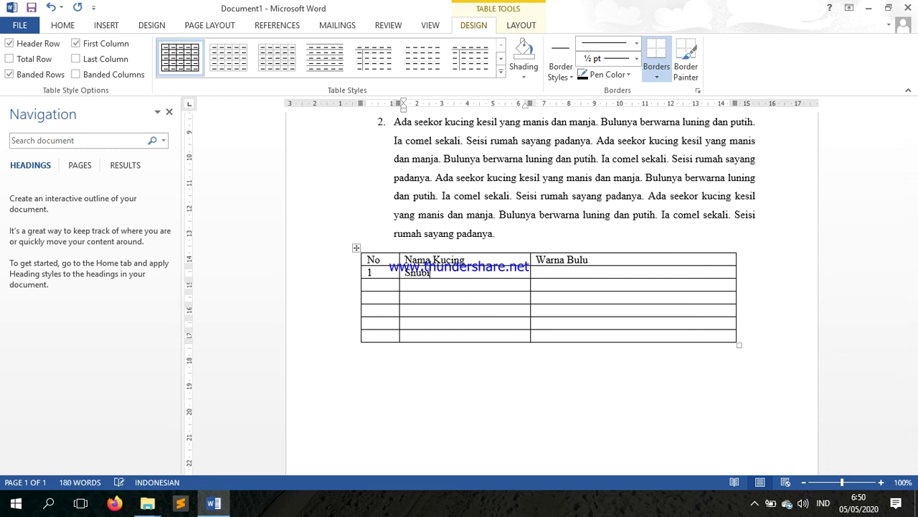
key(Tab)
text(Hitam)
Fill the row below "Snubi" with "2", "Tita" and "Kuning".
key(Tab)
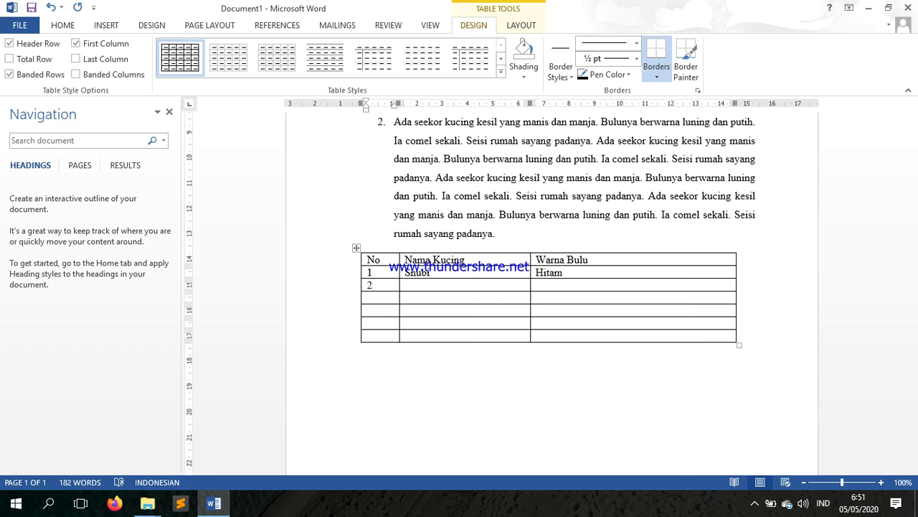
key(Tab)
text(Tita)
key(Tab)
text(Kuning)
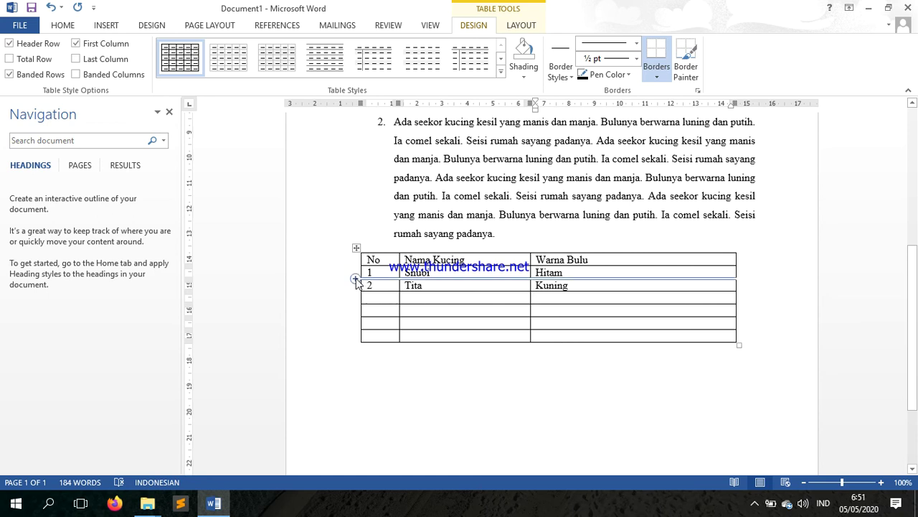
Insert a row between "Snubi" and "Tita", number it 2, and renumber the "Tita" row as 3.
click(356, 279)
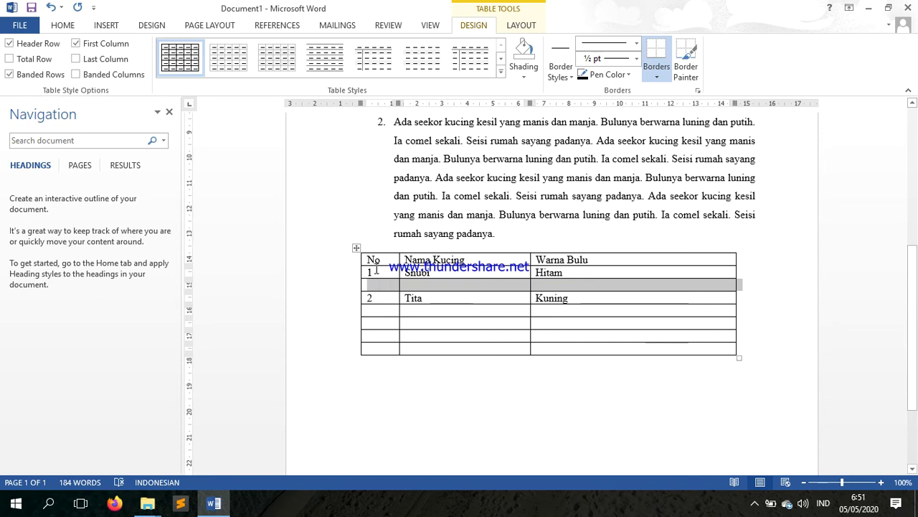
click(375, 284)
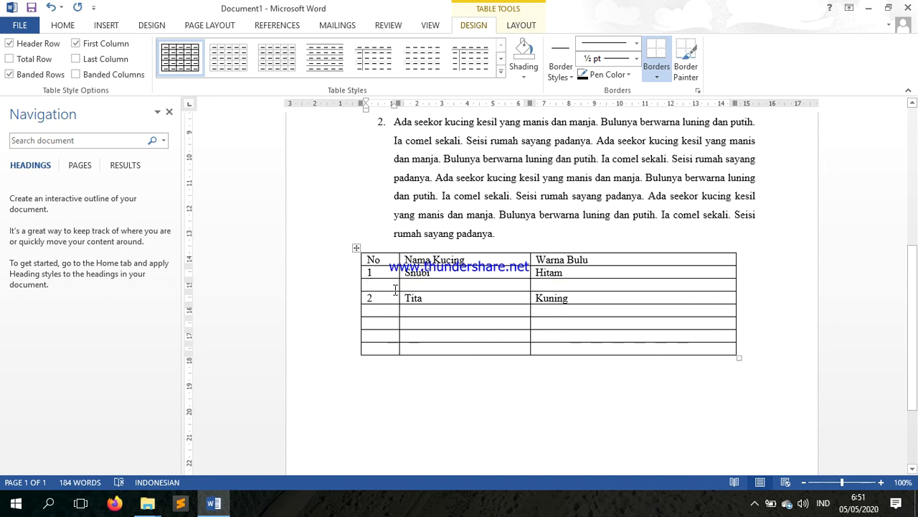
text(2)
drag(381, 297, 338, 311)
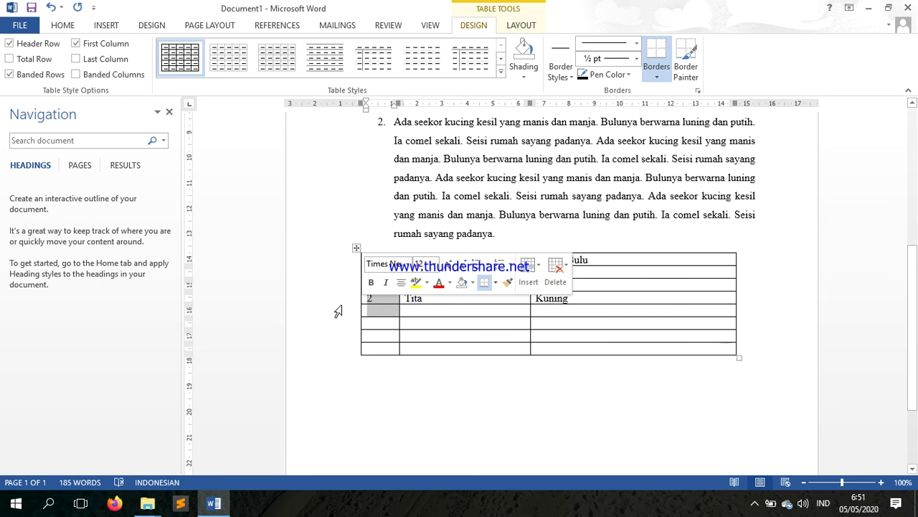
click(382, 302)
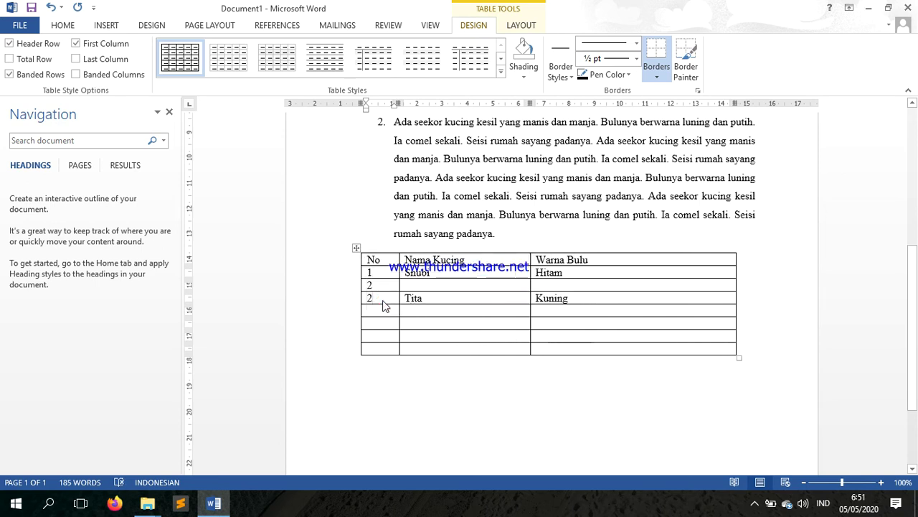
key(BackSpace)
text(3)
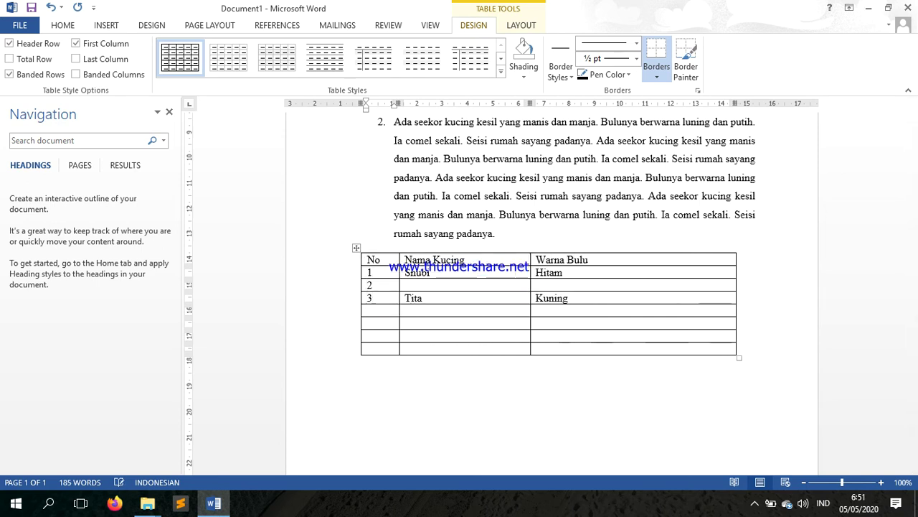
Enter the cat name "Naruto" and fur colour "Kuning" in the empty cells of row number 2.
click(423, 284)
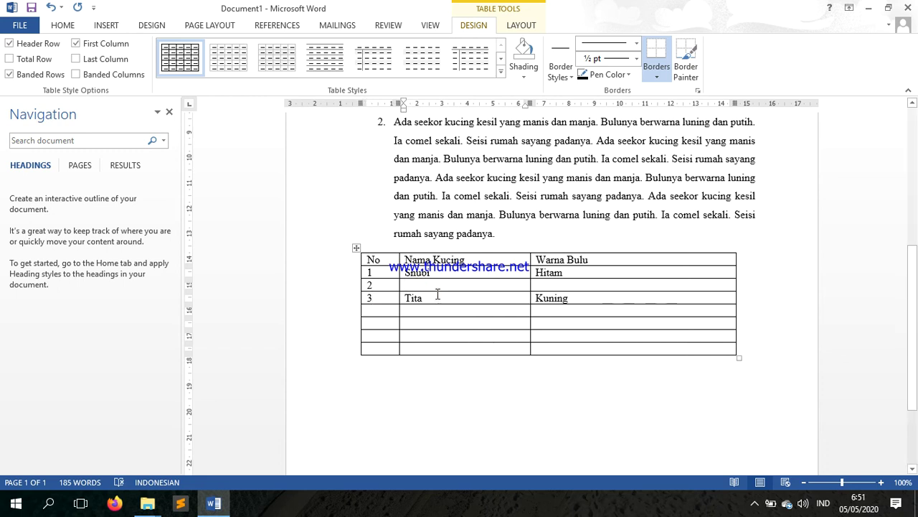
text(Naru)
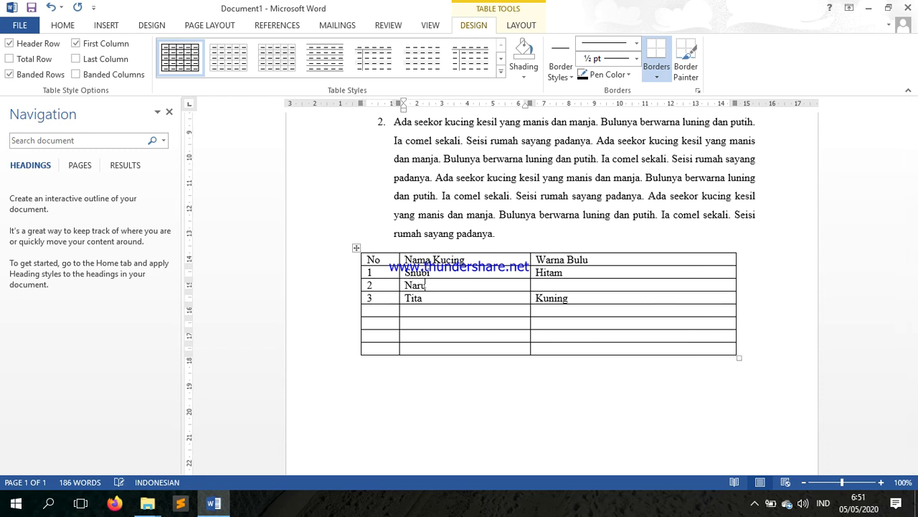
text(to)
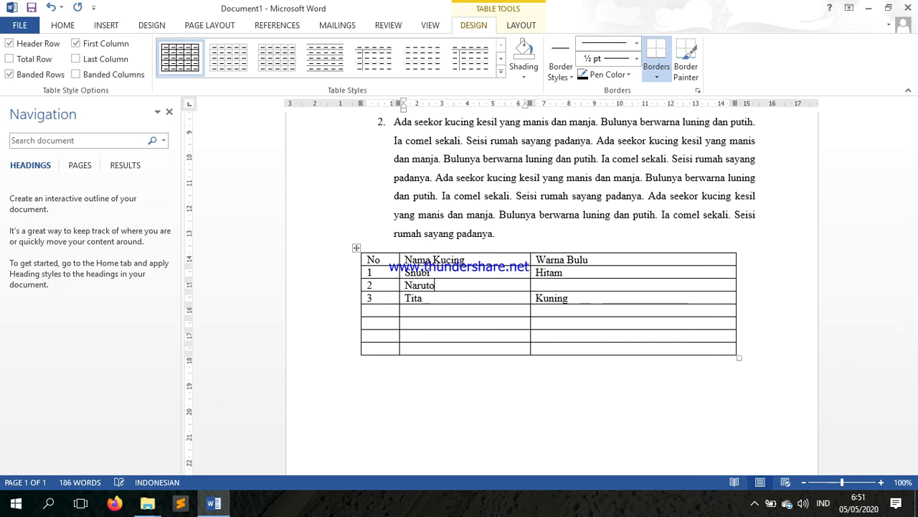
click(547, 289)
text(Kuning)
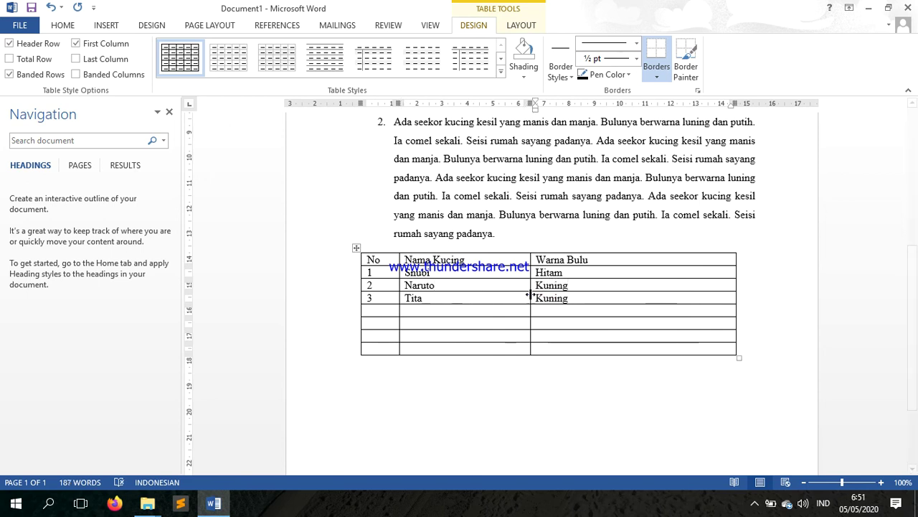
Fill the row below "Tita" with "4", "Tira" and "Putih".
click(395, 313)
text(4)
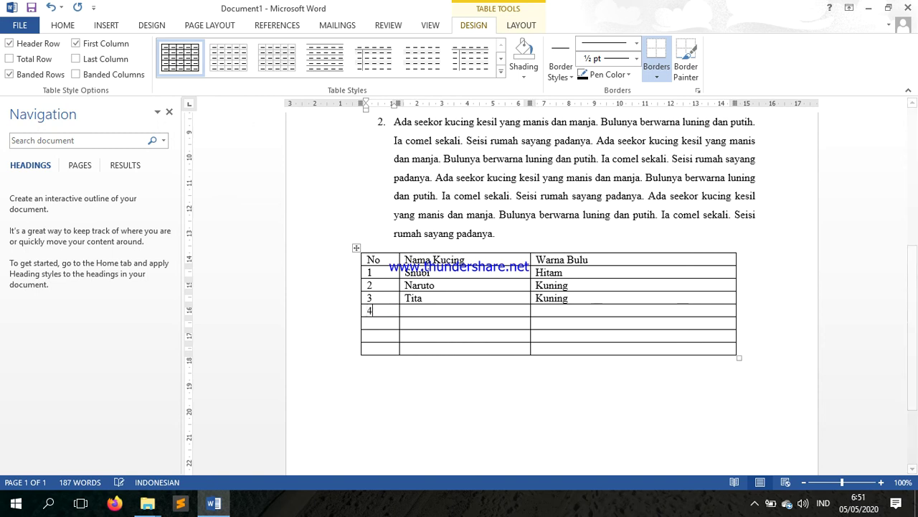
click(411, 313)
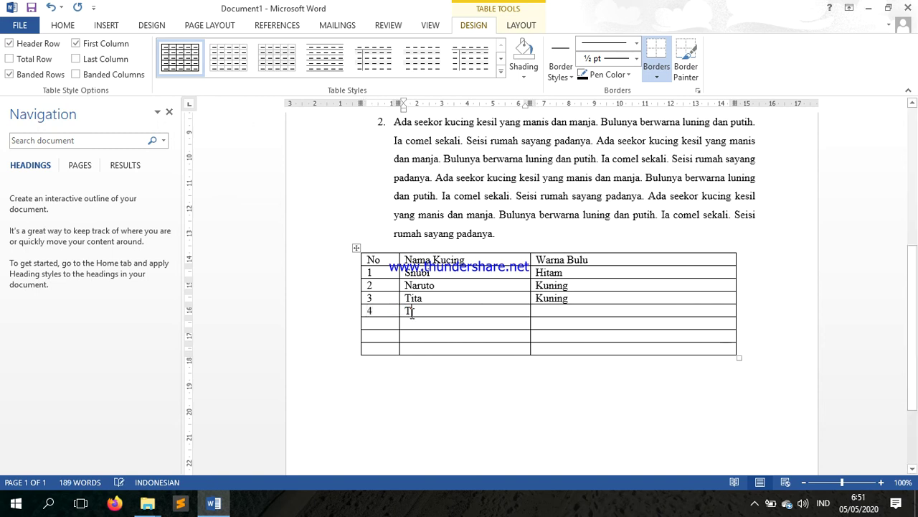
text(Tira)
click(541, 312)
text(Putih)
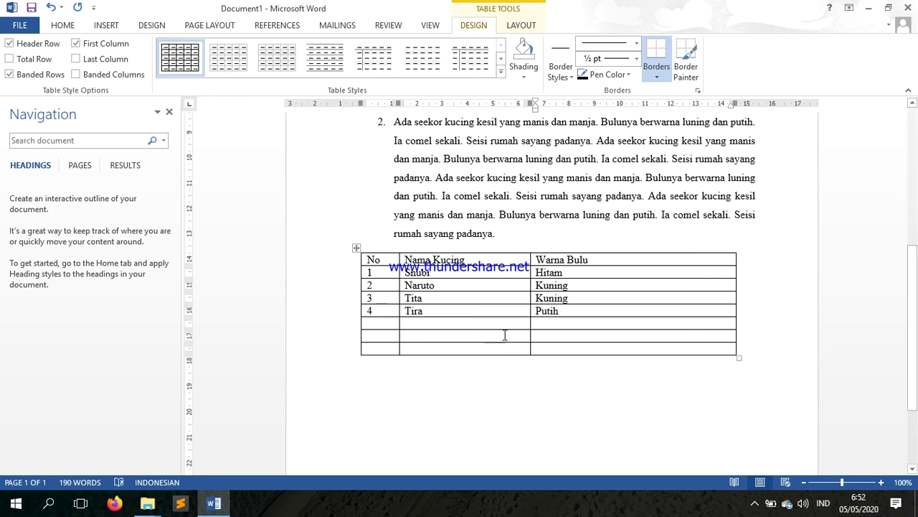
Fill the row below "Tira" with "5", "Ibel" and "Putih, kuning, hitam".
click(391, 326)
text(5)
click(456, 324)
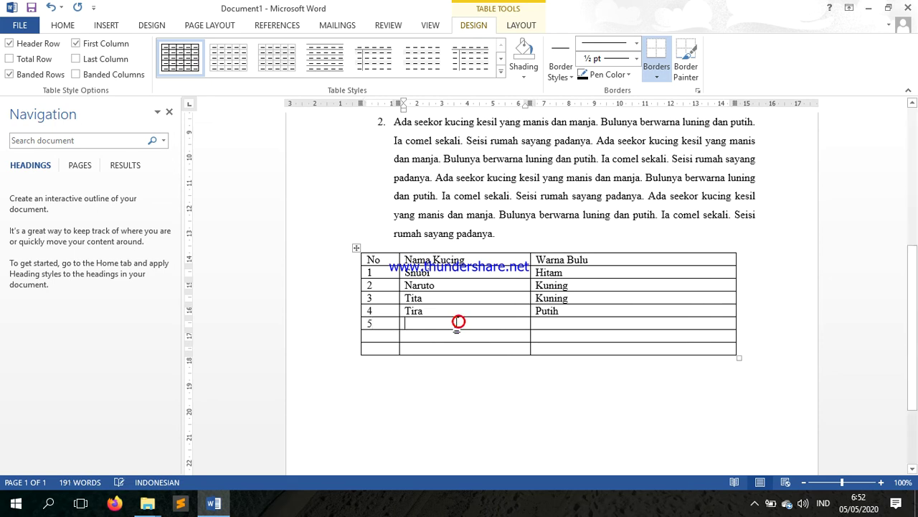
text(Ibel)
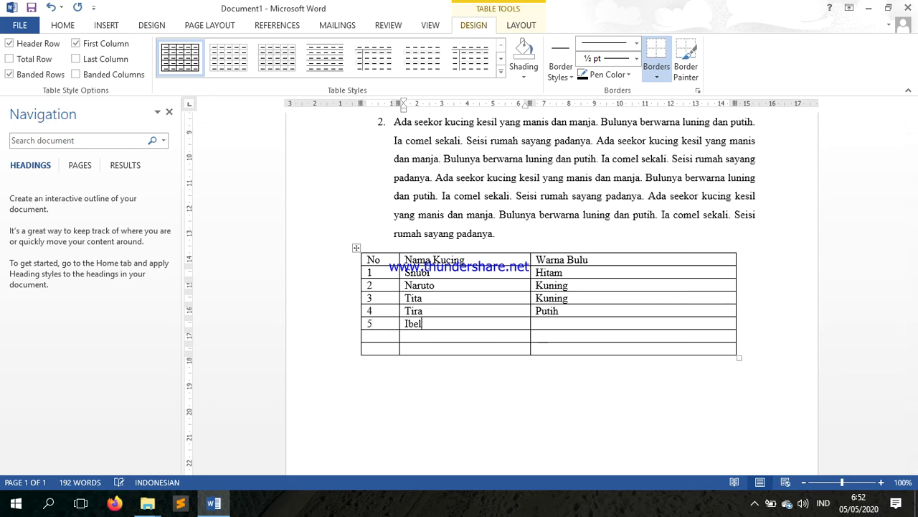
click(540, 325)
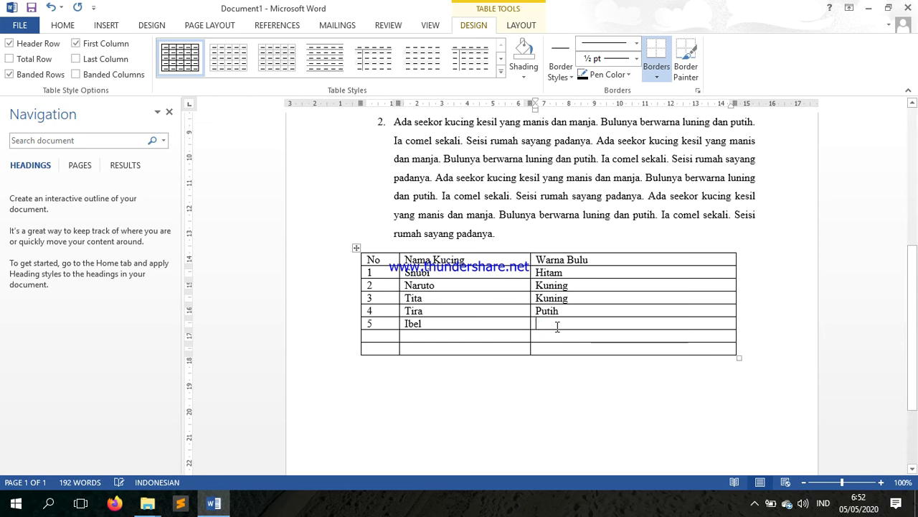
text(Putih)
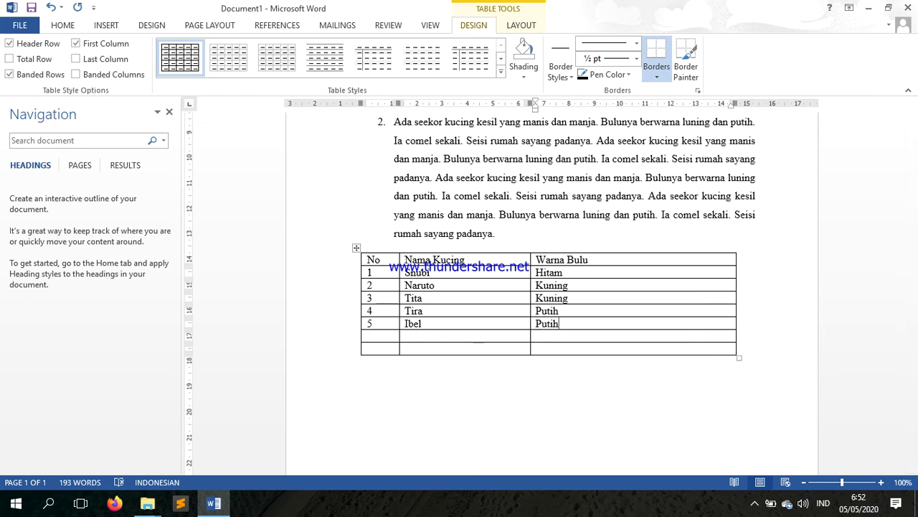
text(, kuning, hitam)
Fill the row below "Ibel" with "6", "Tombol" and "Putih kuning".
click(395, 334)
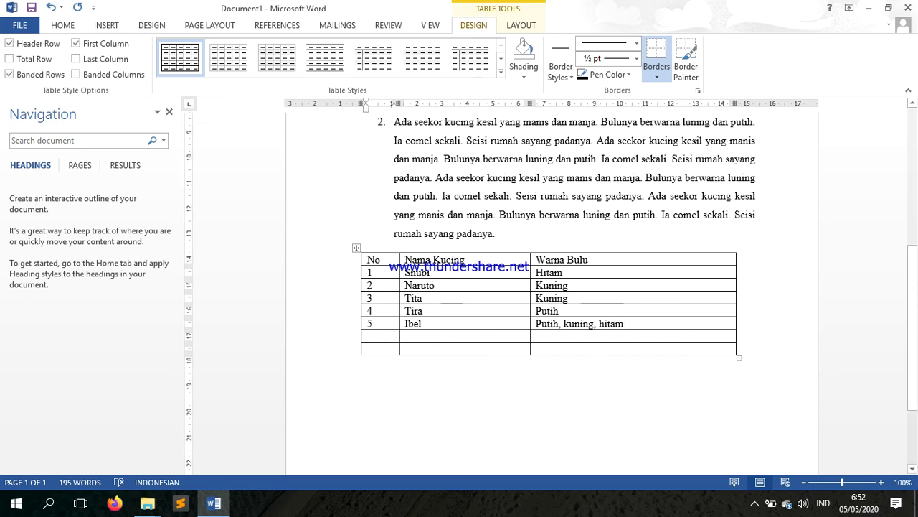
text(6)
click(426, 336)
text(To)
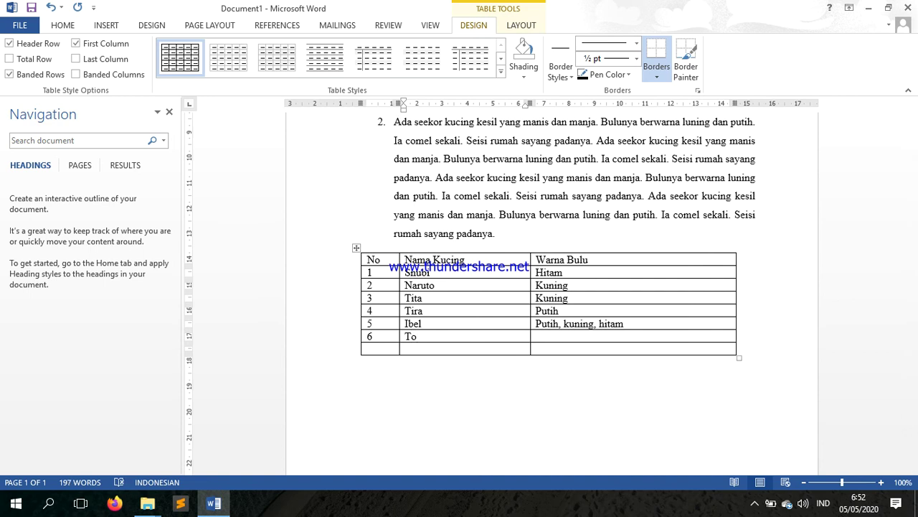
text(mbol)
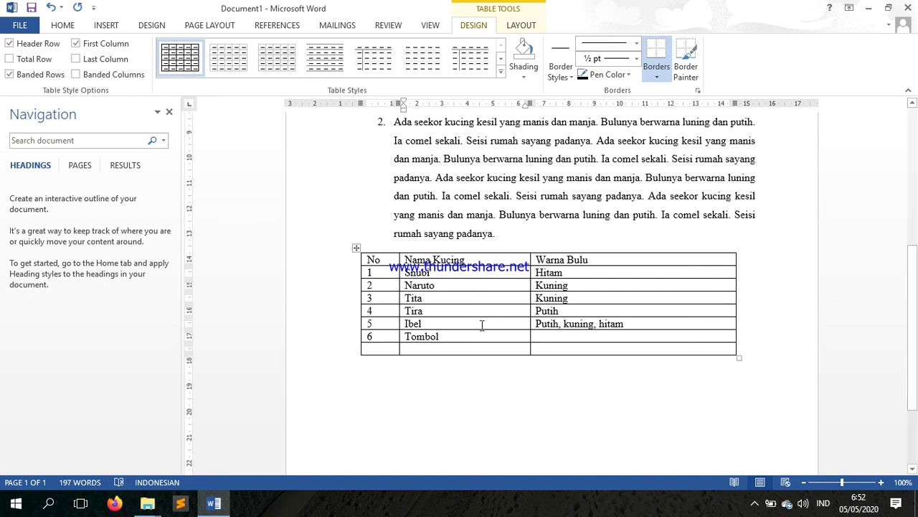
click(543, 337)
text(P)
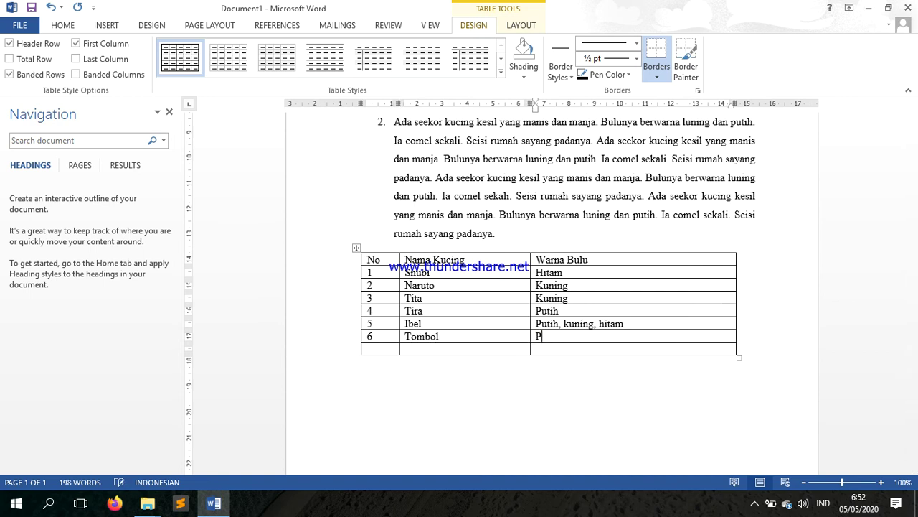
text(utih Ku)
text(uni)
text(n)
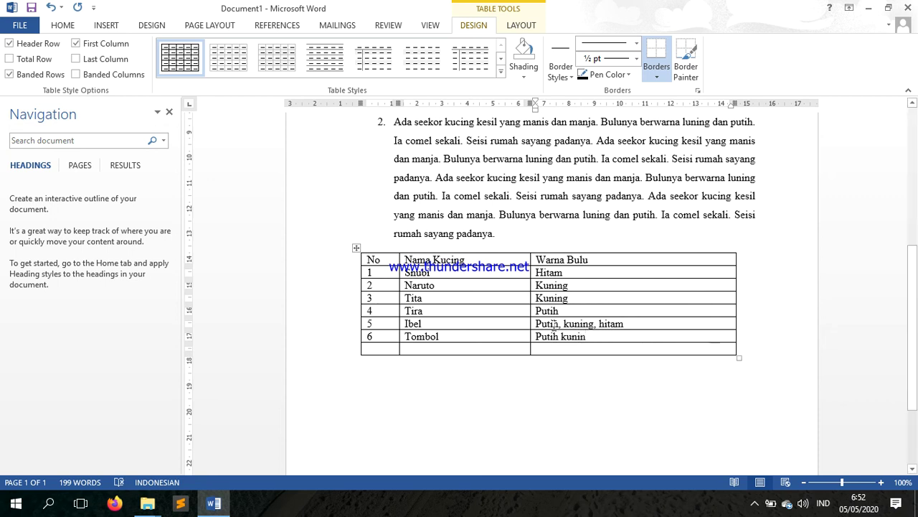
text(g)
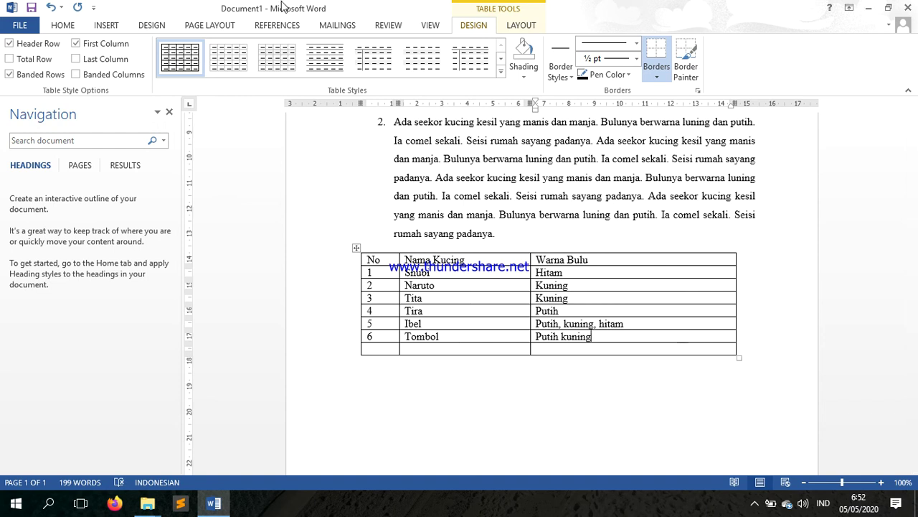
Delete the entire empty row below "Tombol" from the table.
click(361, 351)
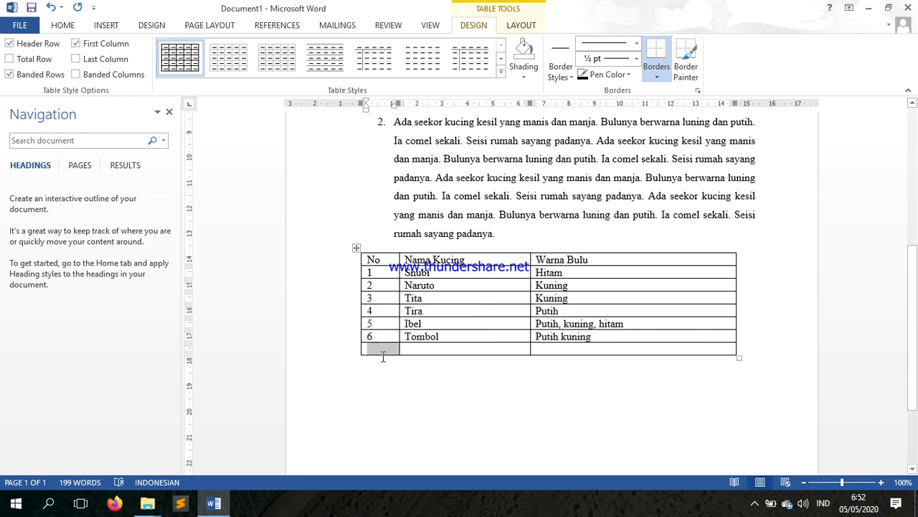
drag(379, 352, 679, 356)
right_click(679, 356)
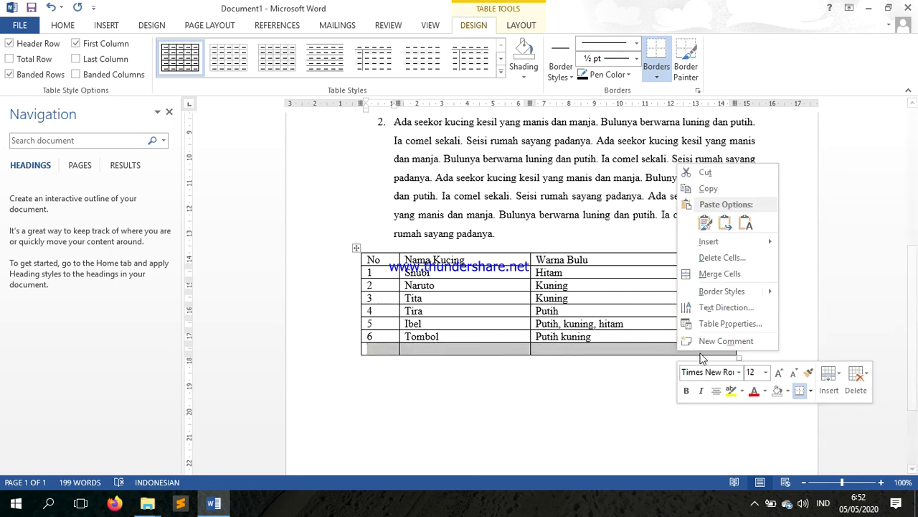
click(716, 259)
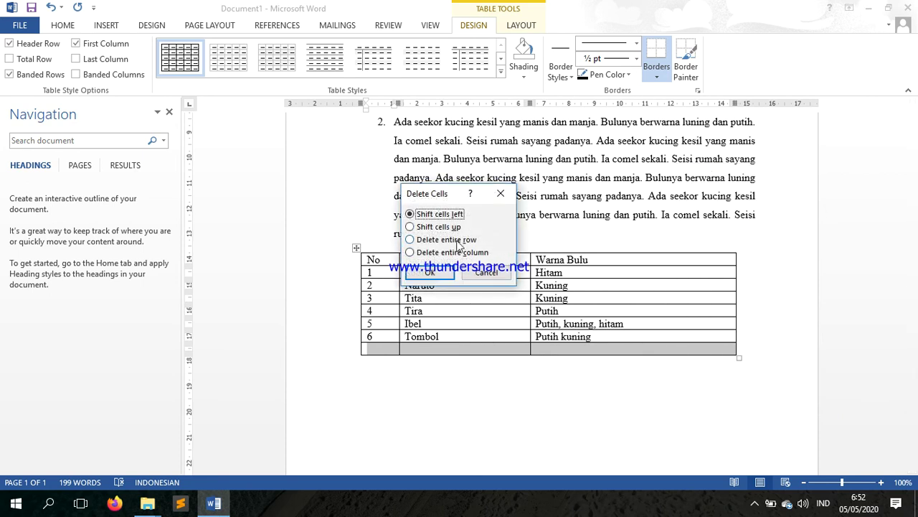
click(458, 241)
click(438, 273)
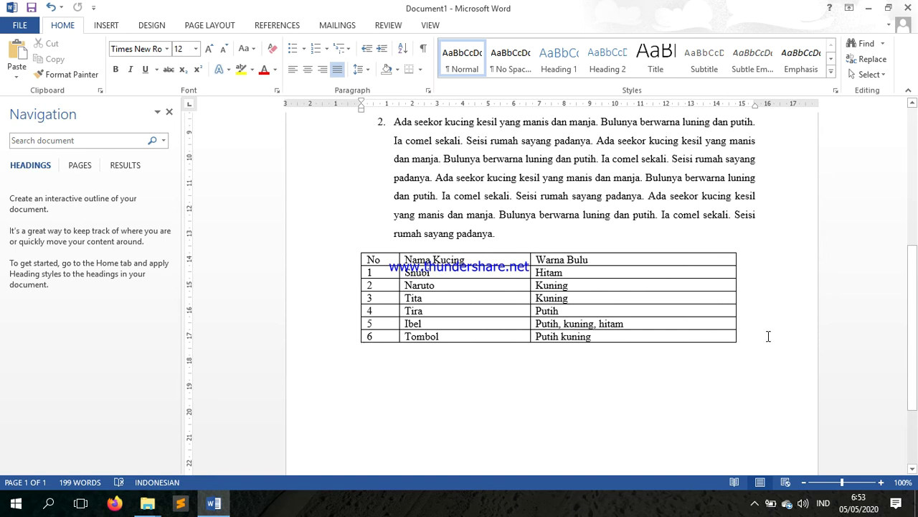
Delete the "Warna Bulu" column from the table, and undo that deletion.
click(633, 251)
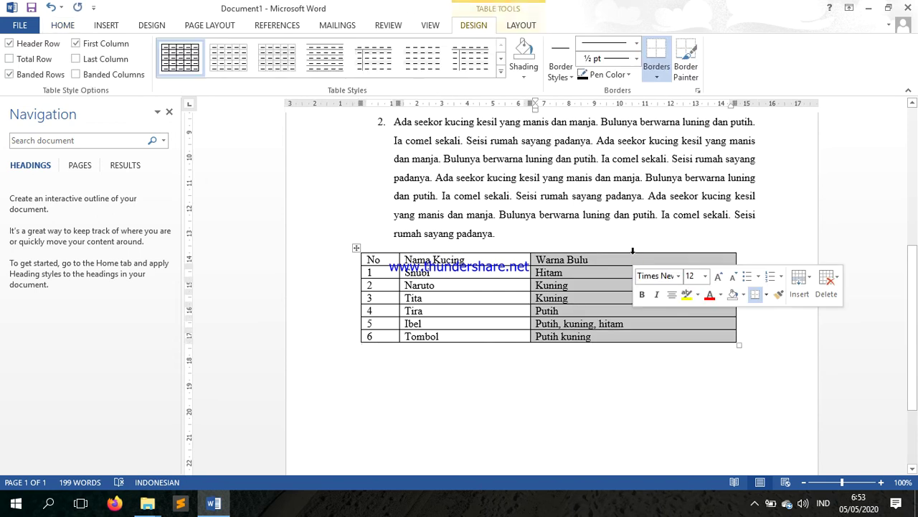
right_click(622, 259)
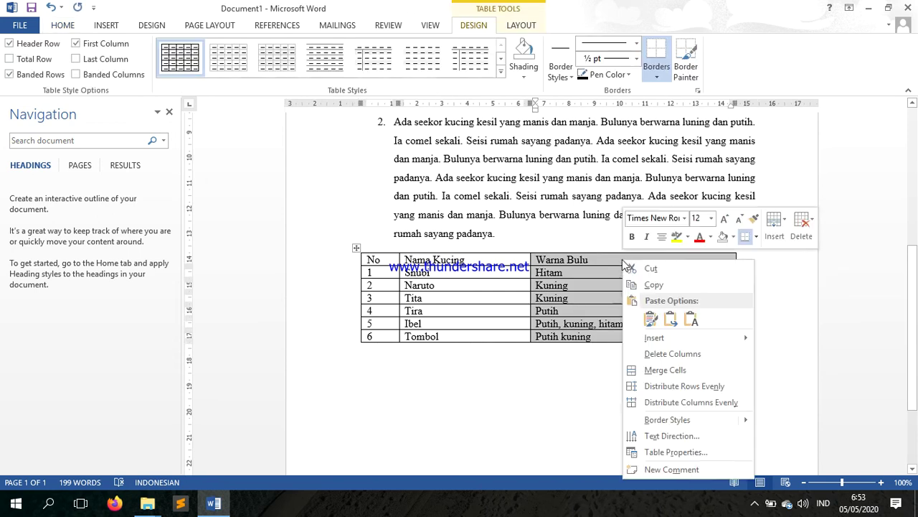
click(671, 355)
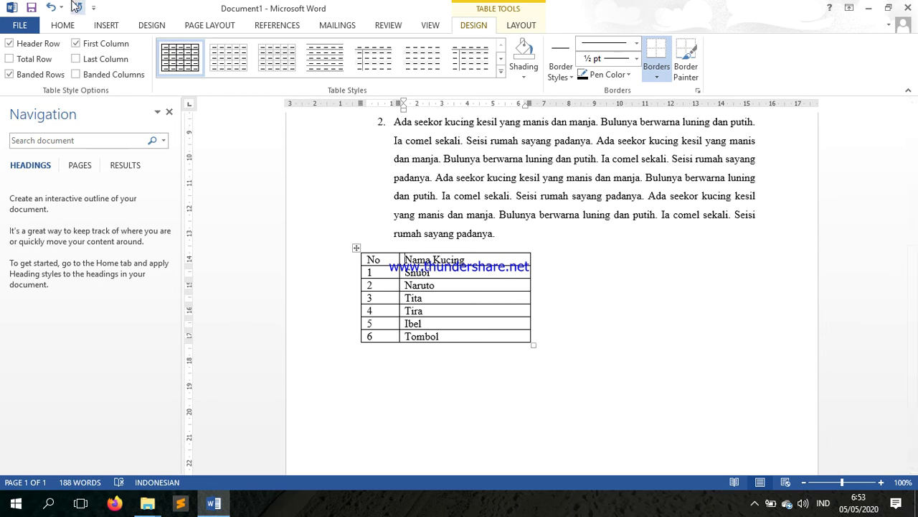
key(ctrl+z)
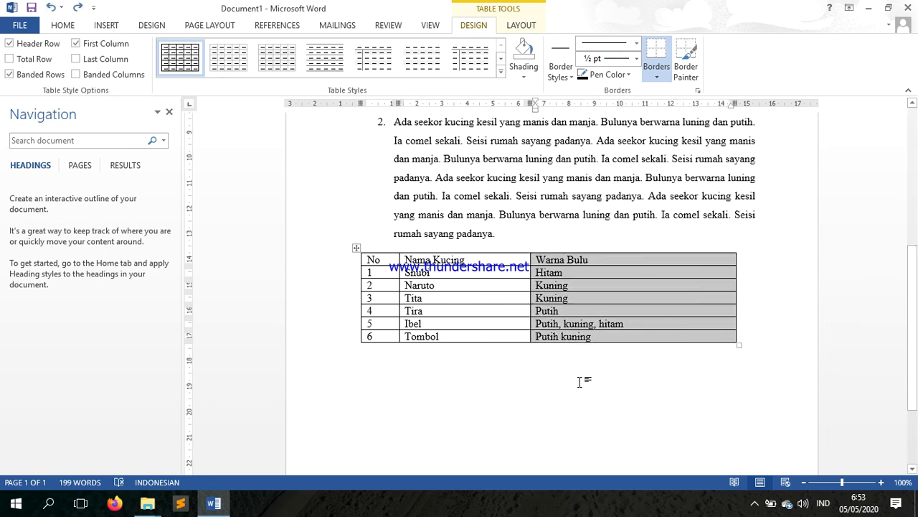
click(561, 324)
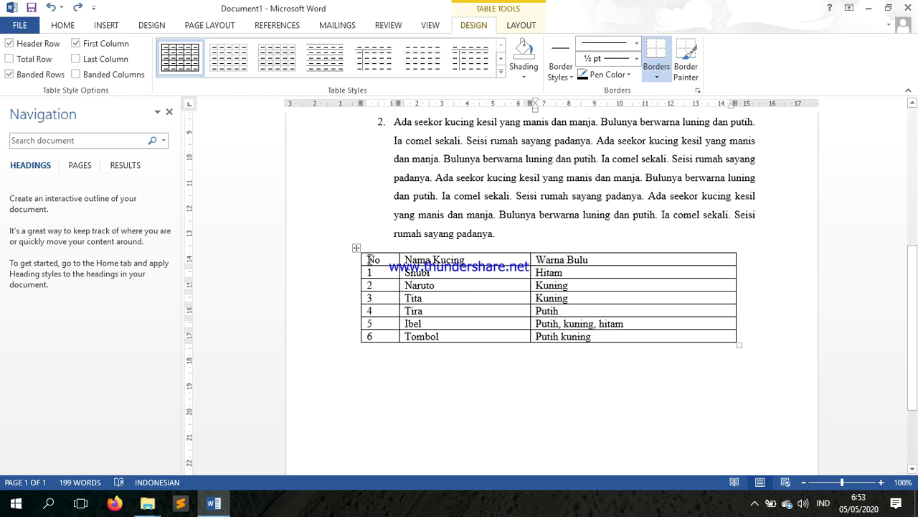
Make the table's header row bold and centre its text.
drag(367, 259, 609, 256)
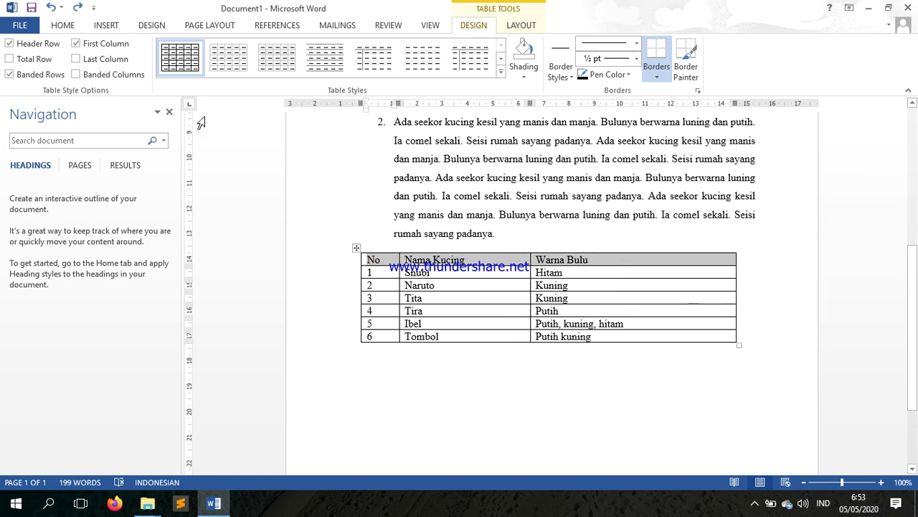
click(63, 25)
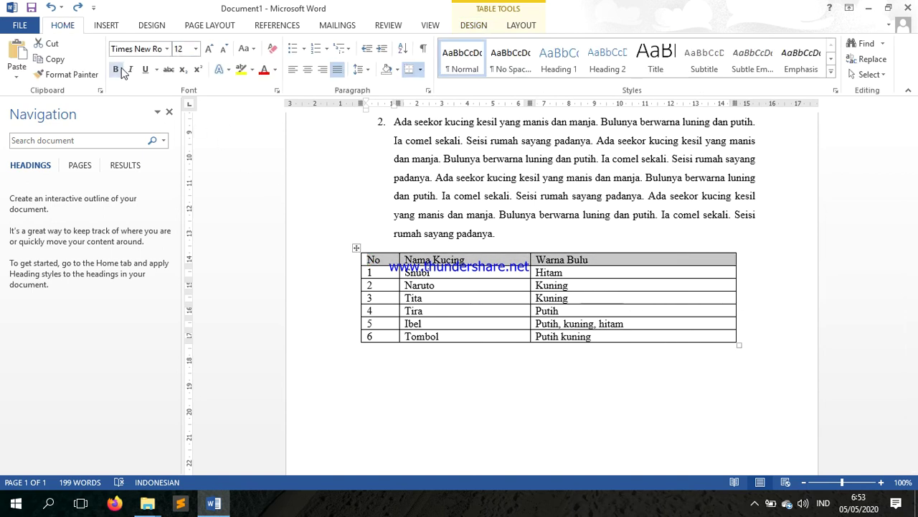
click(115, 69)
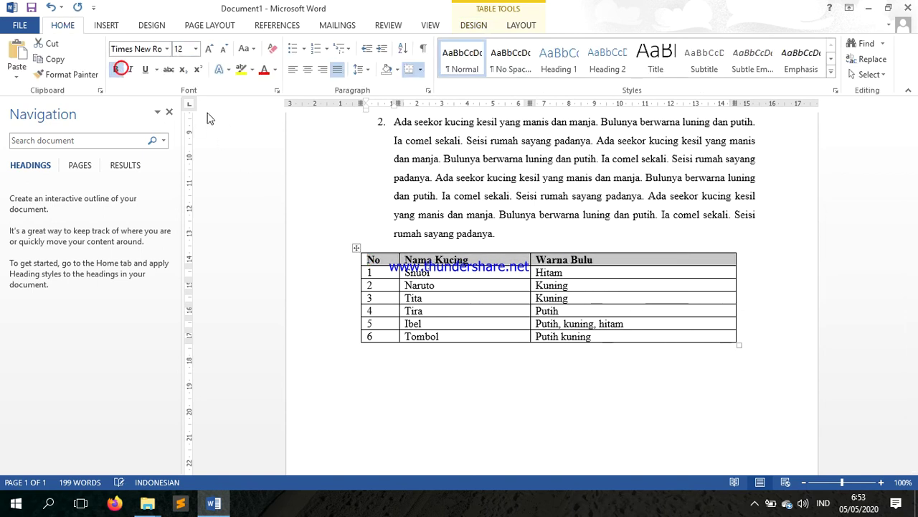
click(308, 69)
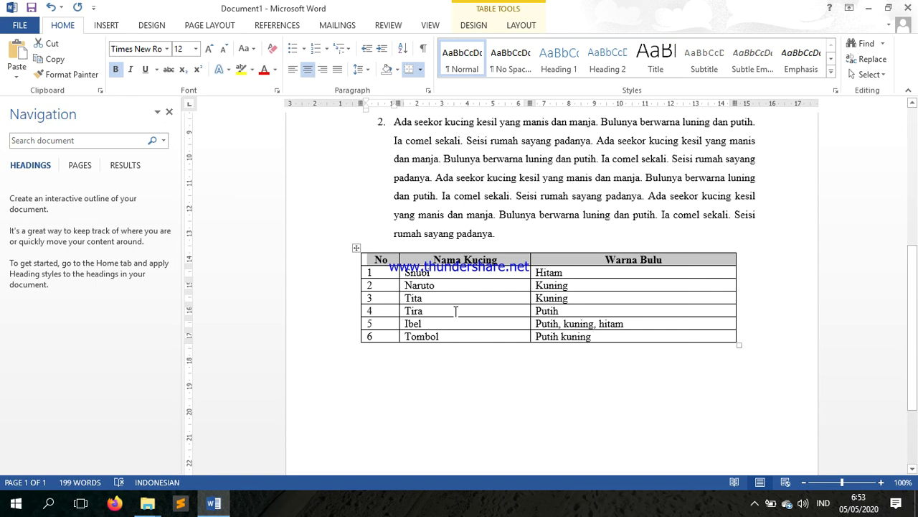
Sort the whole table by "Nama Kucing" as text in ascending order, treating the first row as a header row.
scroll(535, 431, down, 3)
scroll(539, 455, up, 5)
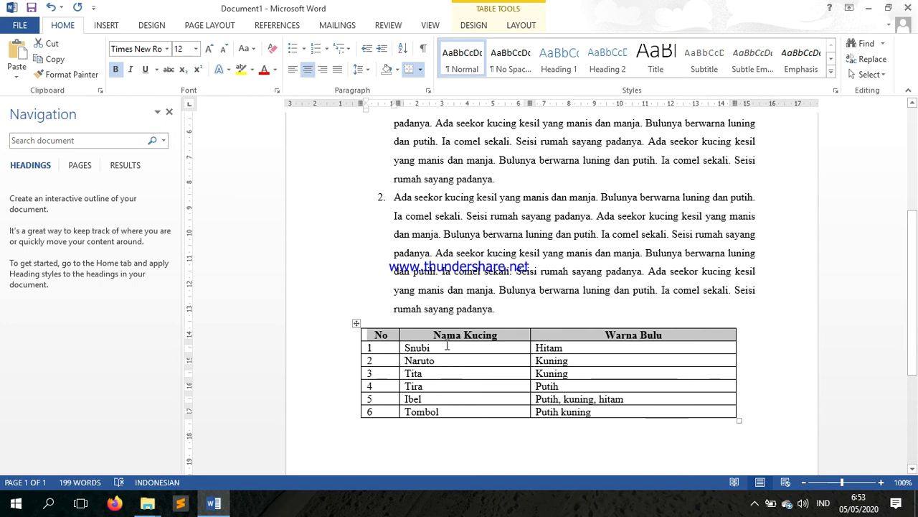
mouse_move(371, 366)
click(403, 349)
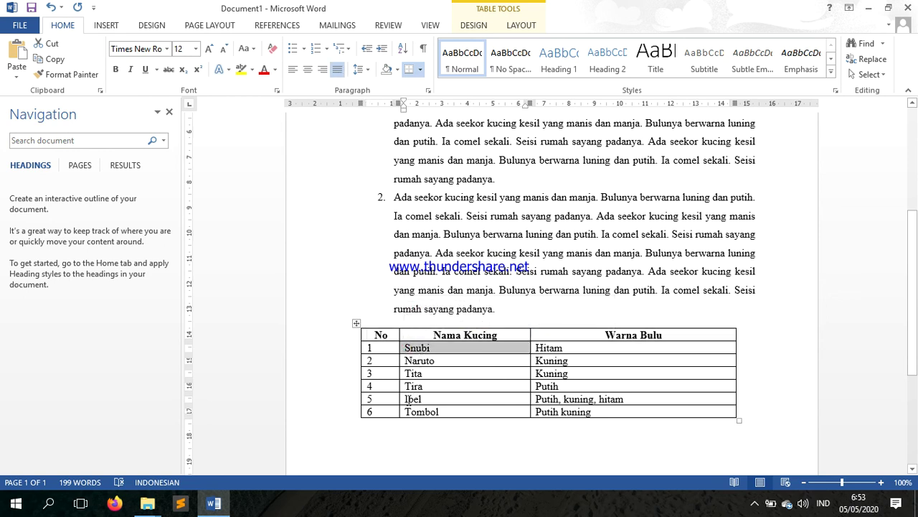
click(407, 399)
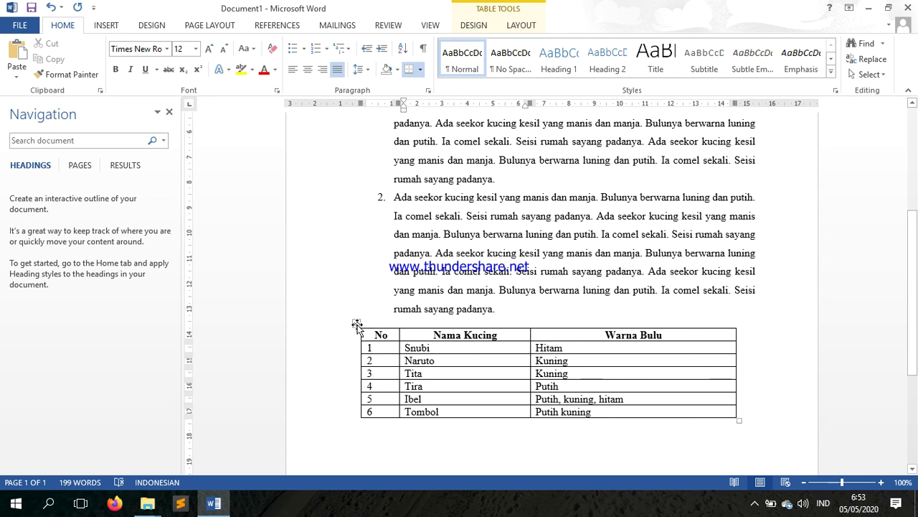
click(357, 324)
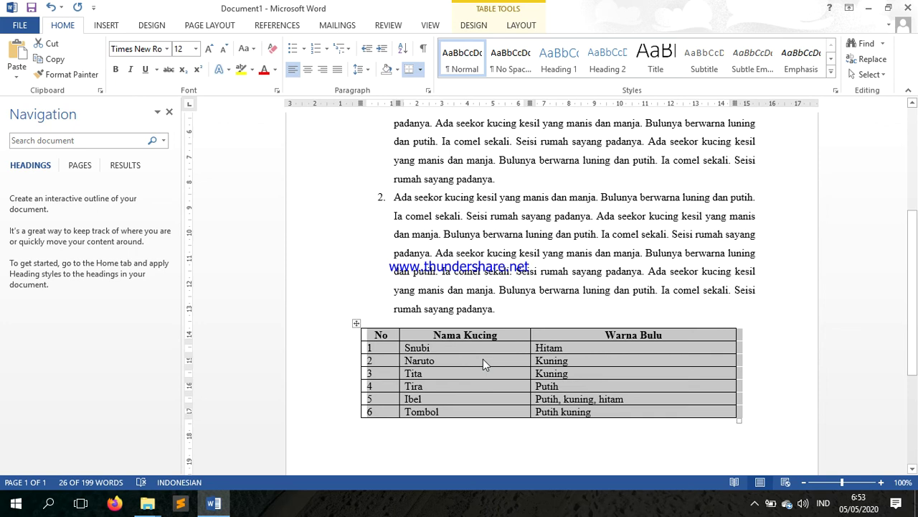
right_click(483, 359)
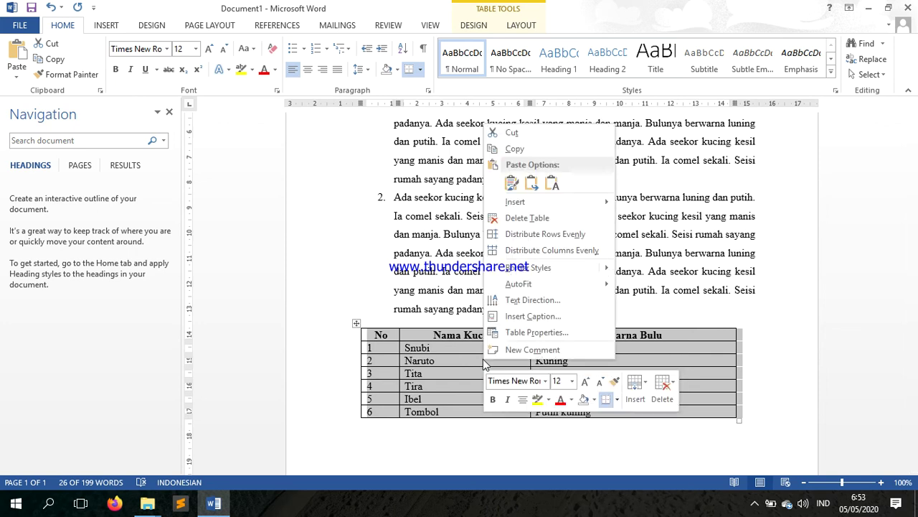
click(847, 209)
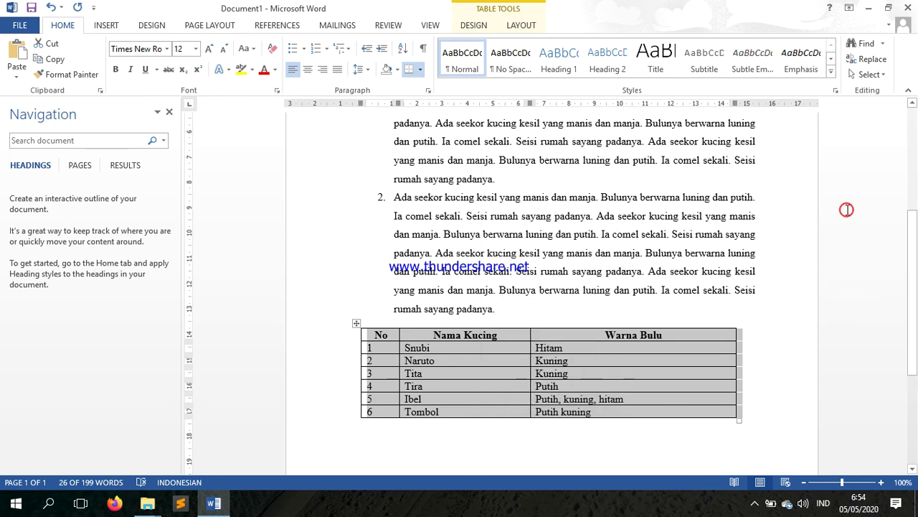
click(404, 49)
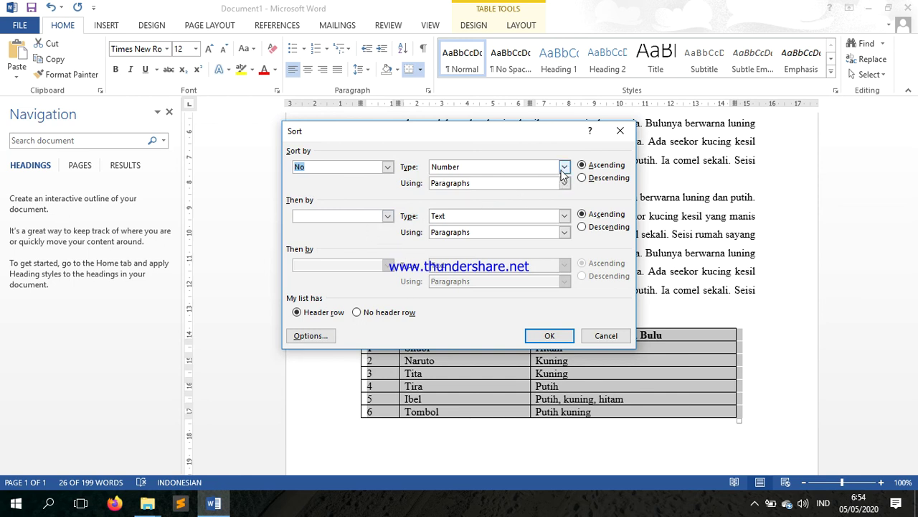
click(388, 166)
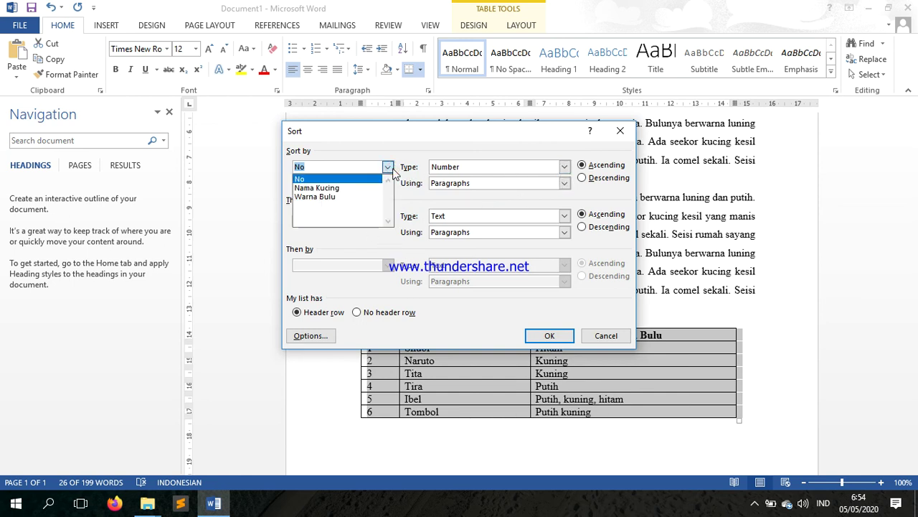
click(325, 188)
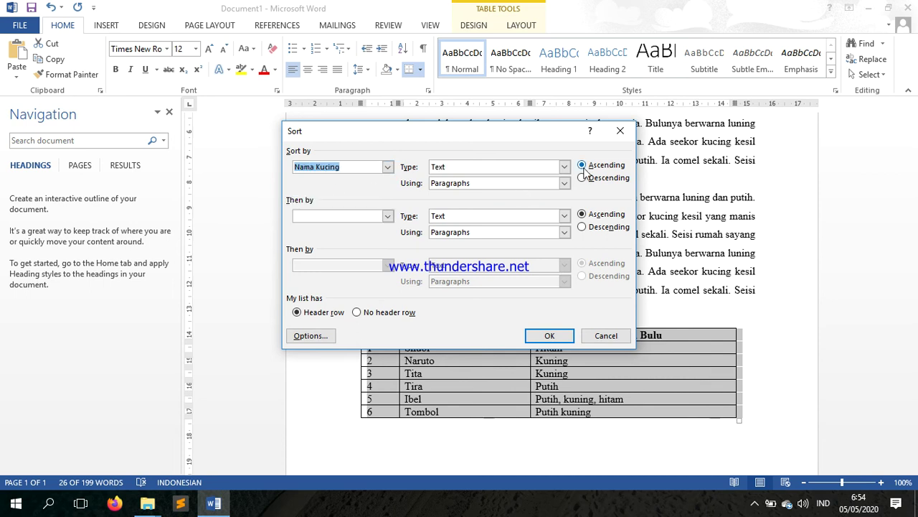
click(550, 335)
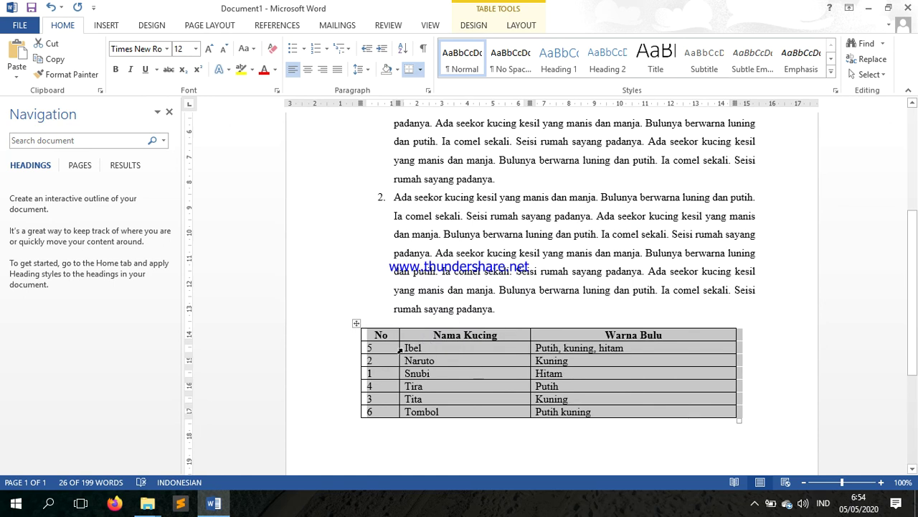
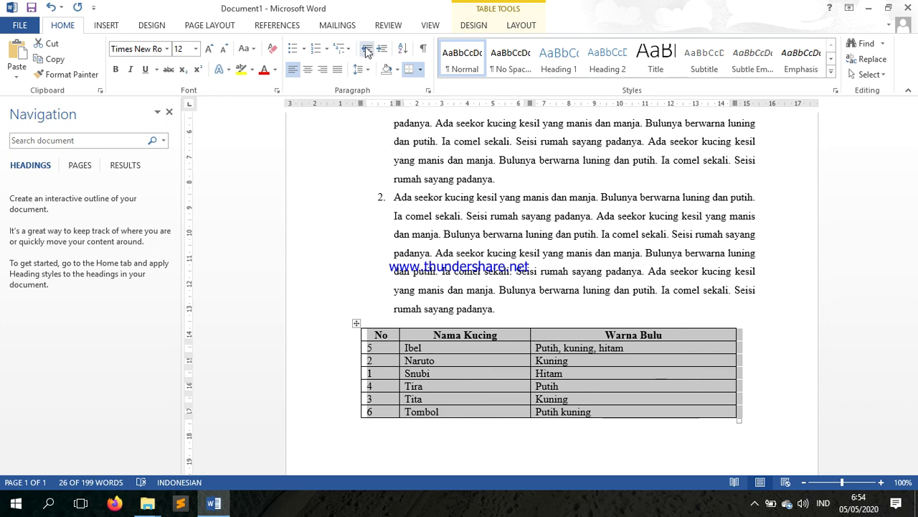
Decrease the indent of the whole selected table by one step.
click(366, 49)
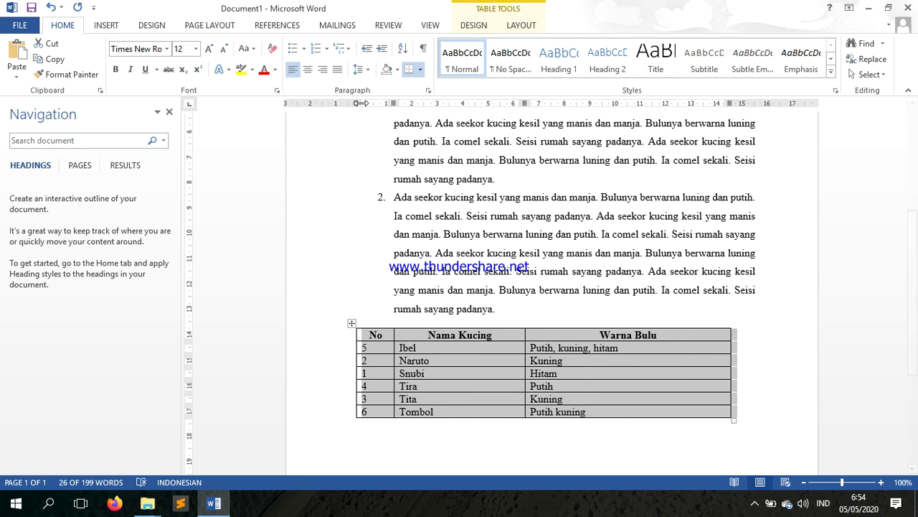
Select the whole table, increase its indent by three steps and reduce it by two steps.
click(362, 328)
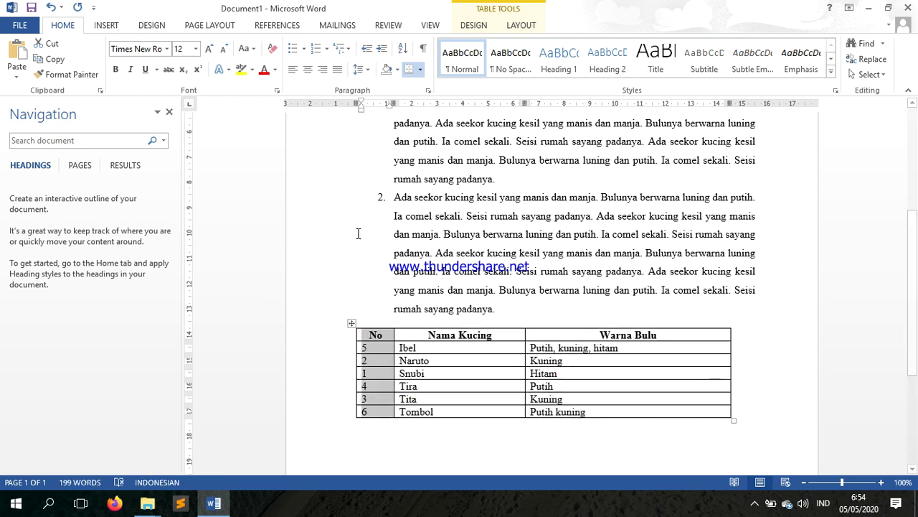
click(351, 323)
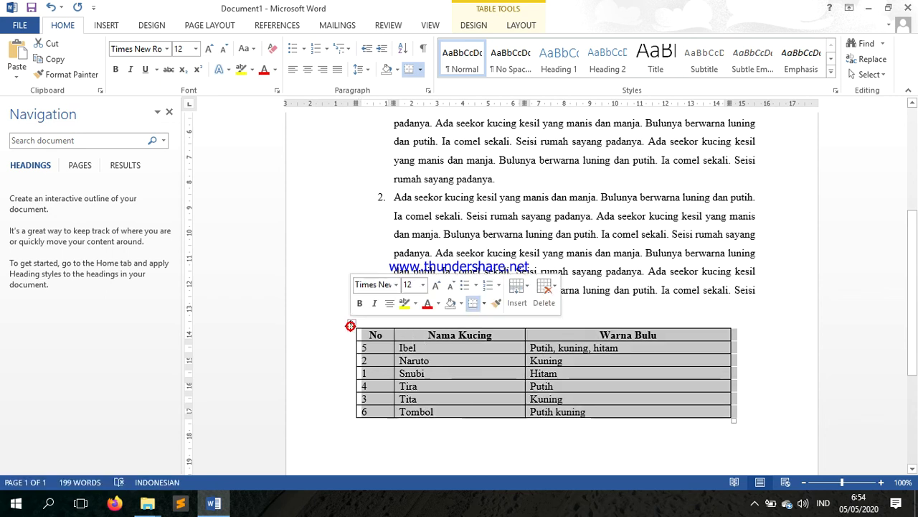
click(385, 48)
click(385, 51)
click(385, 53)
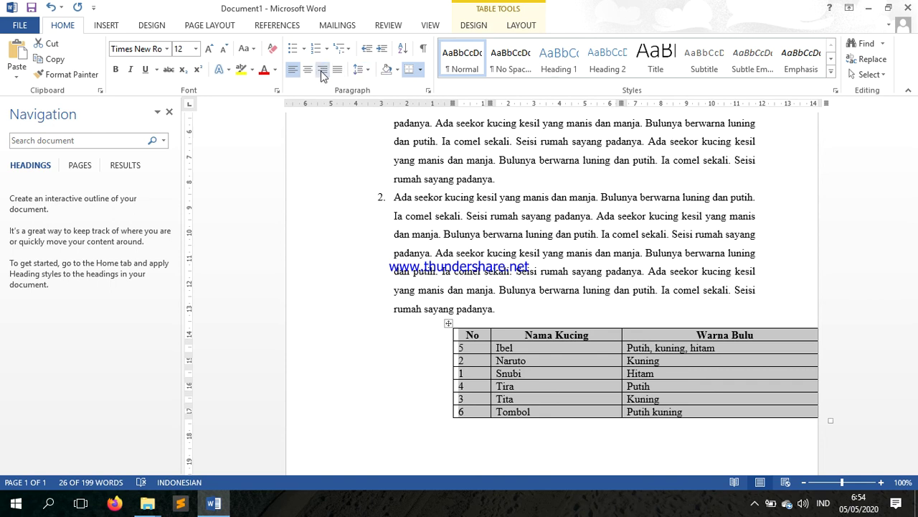
click(366, 49)
click(367, 50)
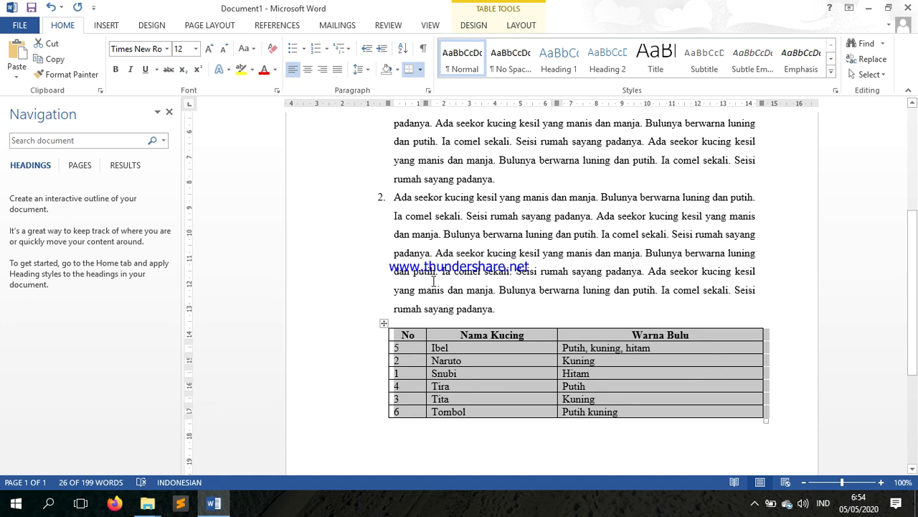
Select the six data rows below the table's header and insert six blank rows above them.
scroll(470, 264, down, 5)
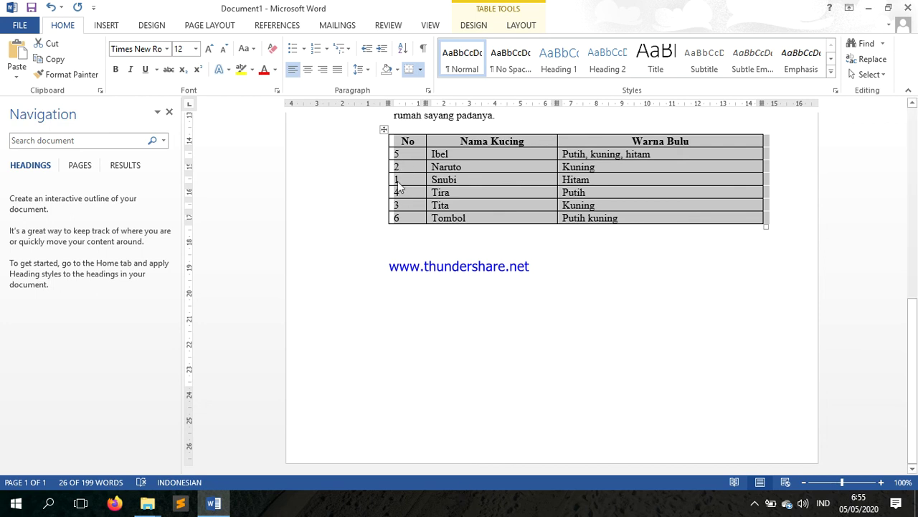
click(390, 153)
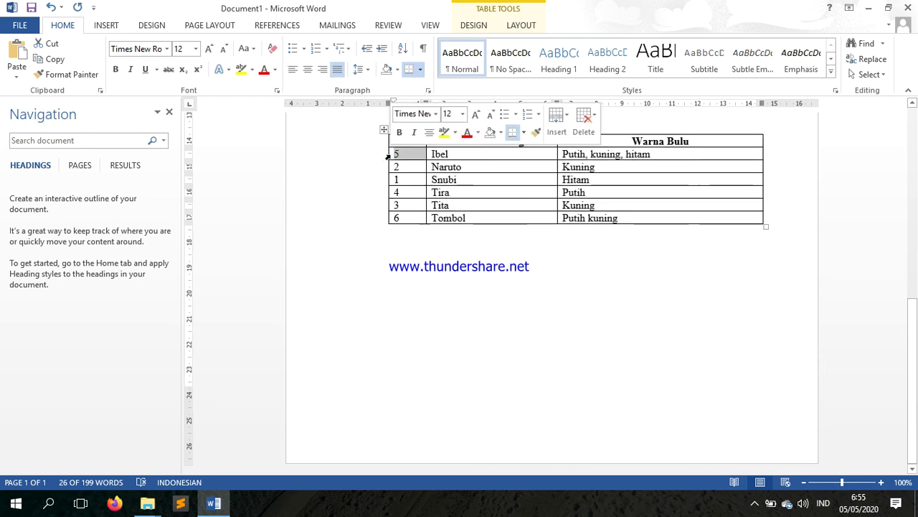
drag(389, 153, 578, 222)
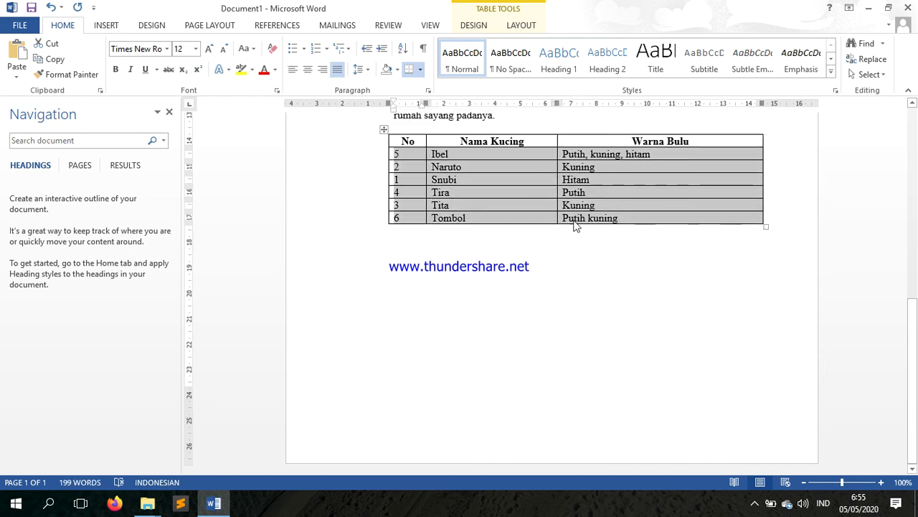
right_click(470, 209)
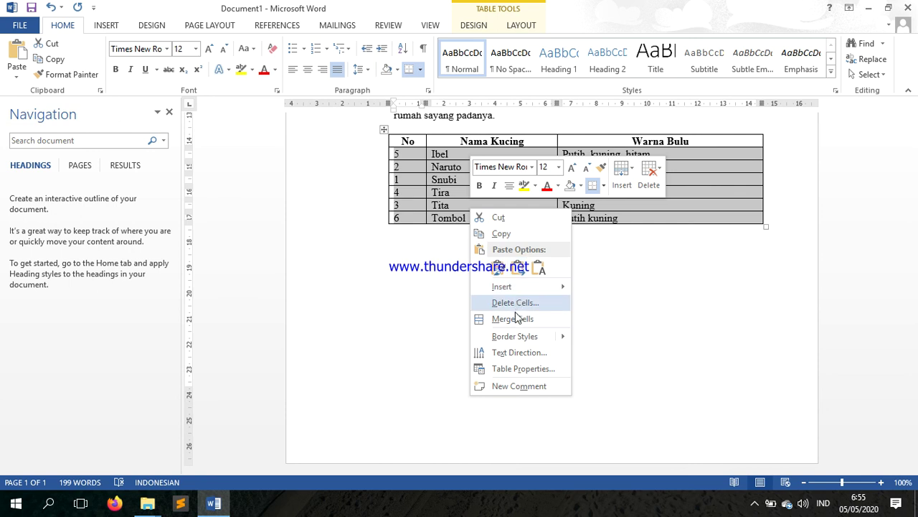
mouse_move(515, 288)
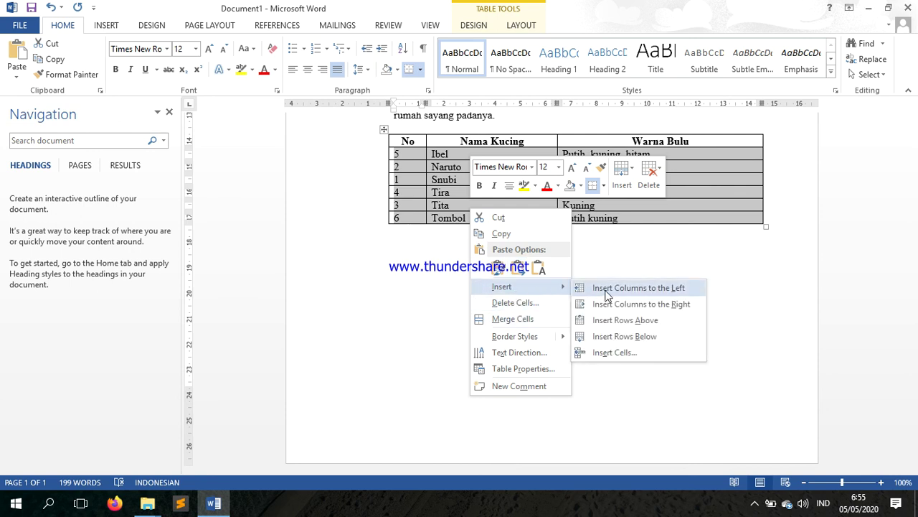
click(609, 323)
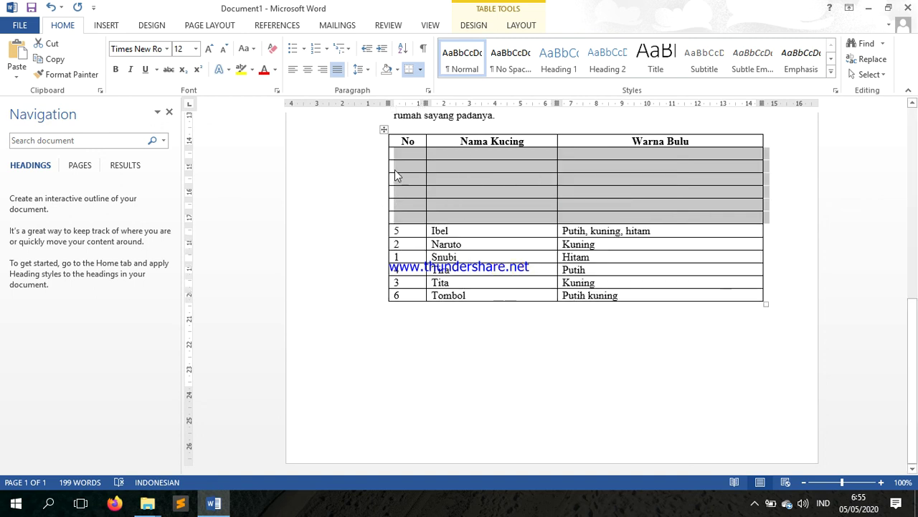
Insert two further sets of six blank rows below the selected blank rows to extend the table onto a second page.
right_click(402, 186)
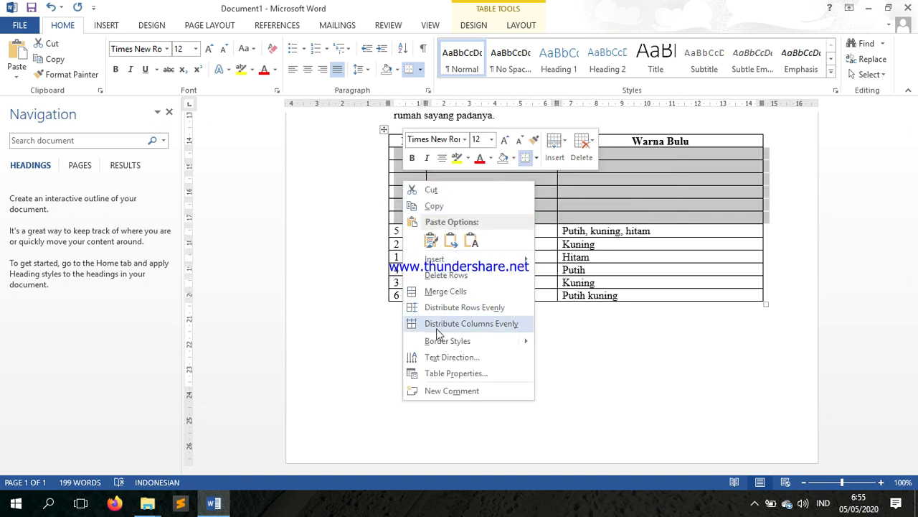
mouse_move(509, 269)
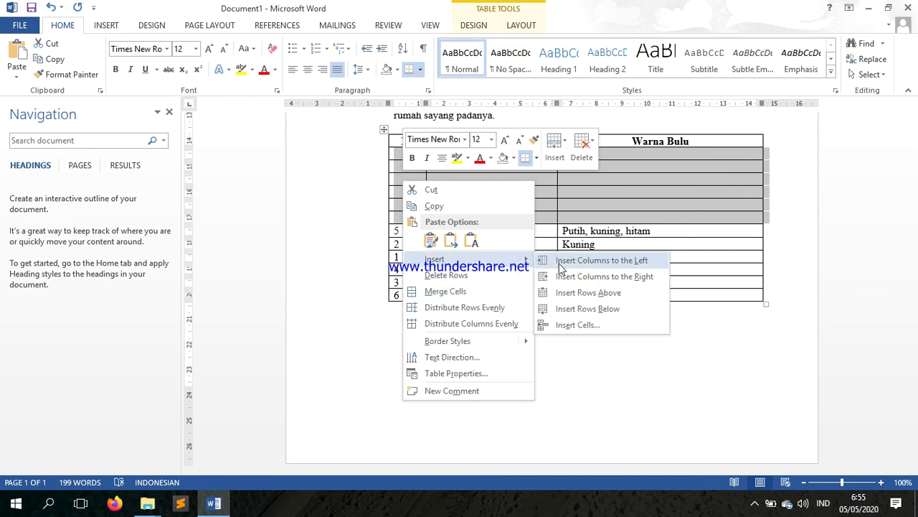
click(570, 309)
right_click(471, 242)
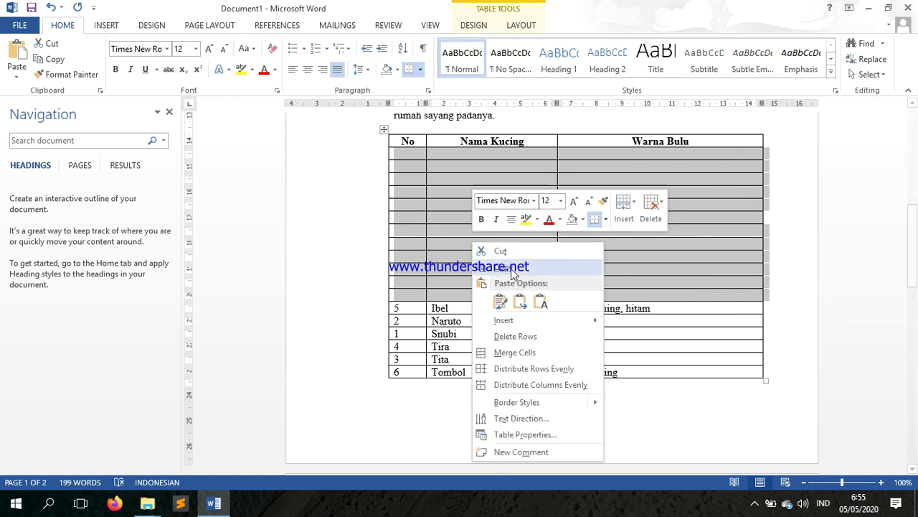
mouse_move(512, 324)
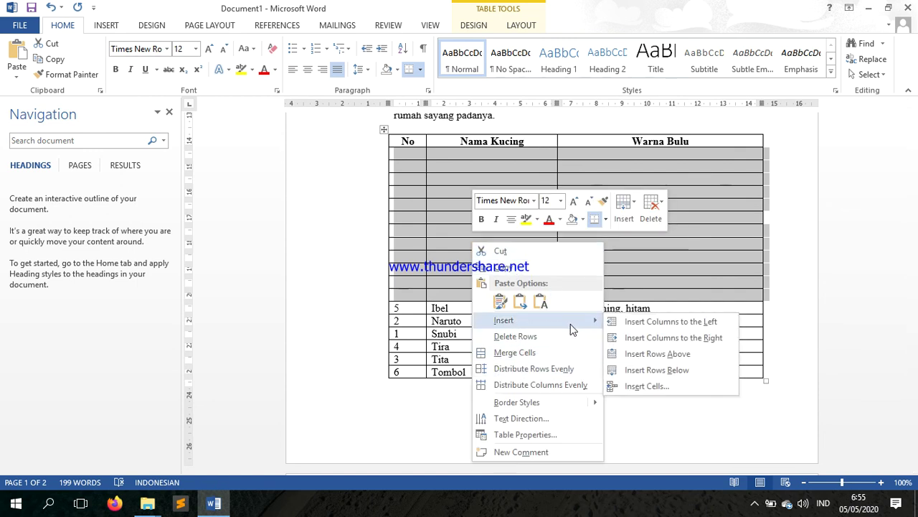
click(652, 374)
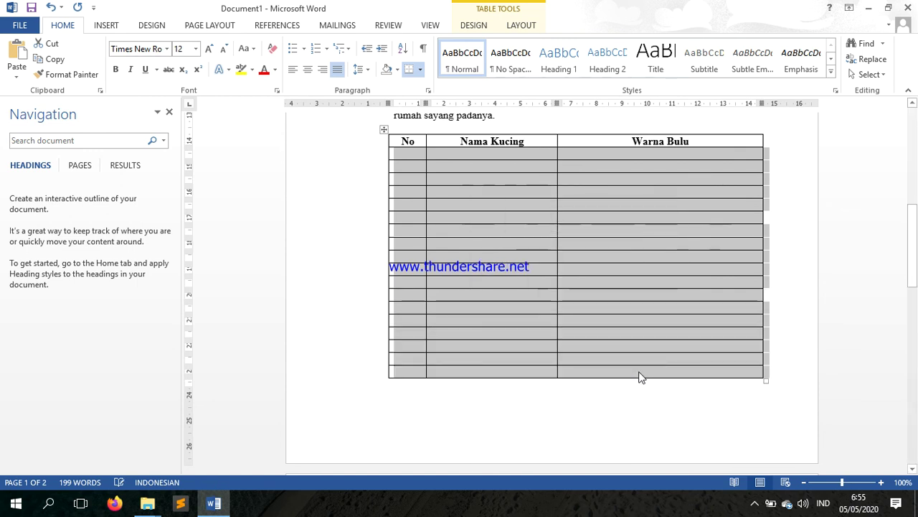
scroll(550, 309, down, 8)
scroll(504, 272, up, 10)
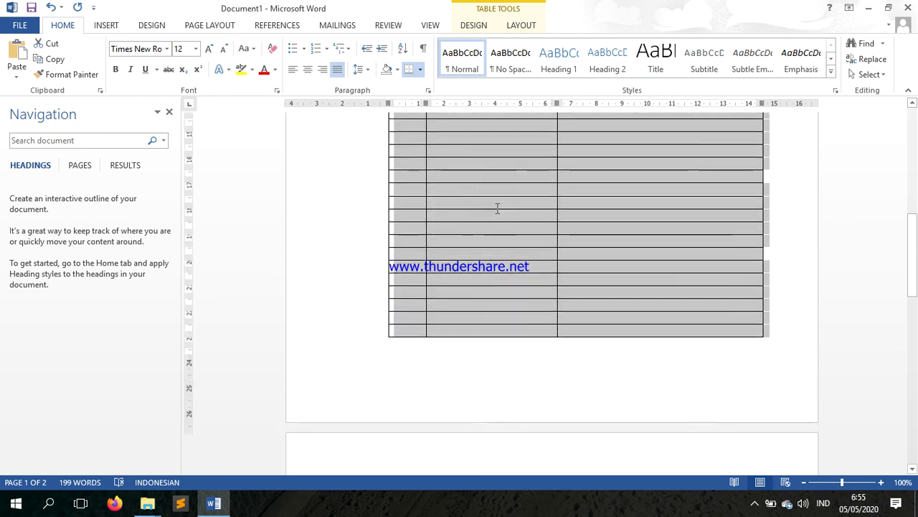
Shade the table's header row with the green theme colour.
scroll(462, 368, down, 3)
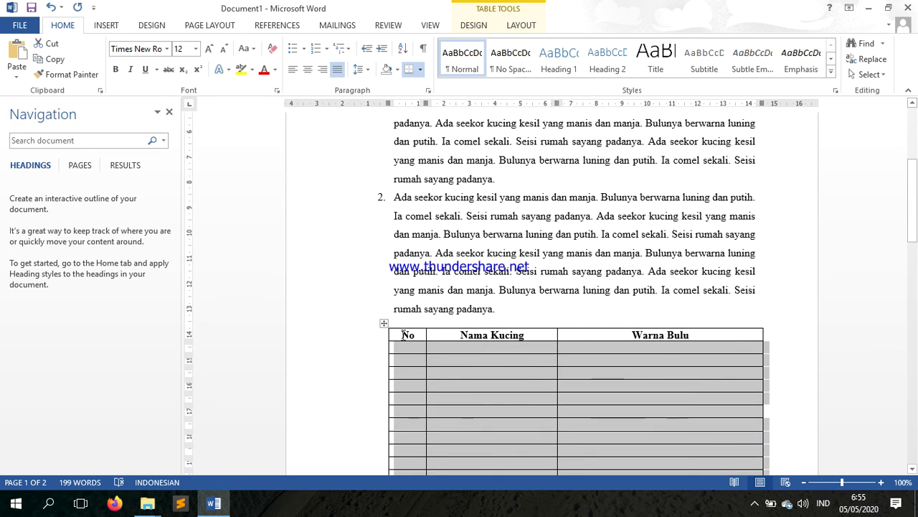
drag(404, 335, 666, 338)
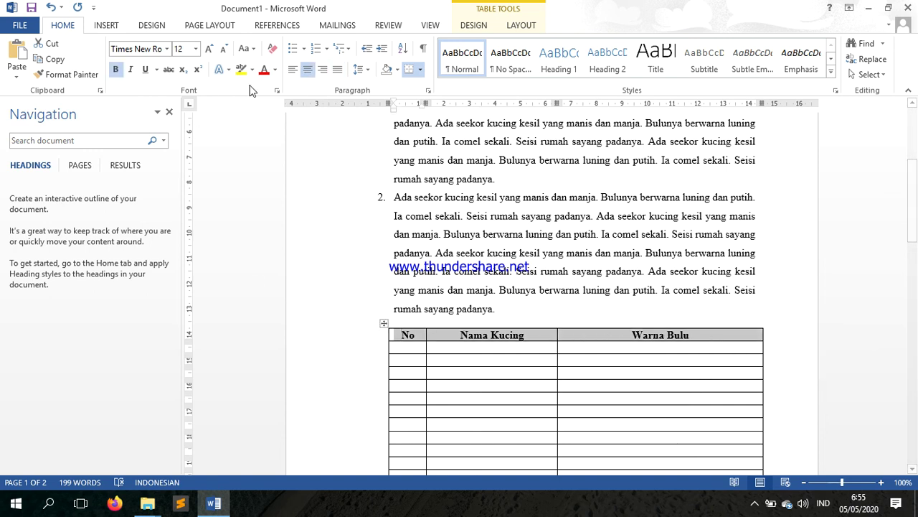
click(398, 69)
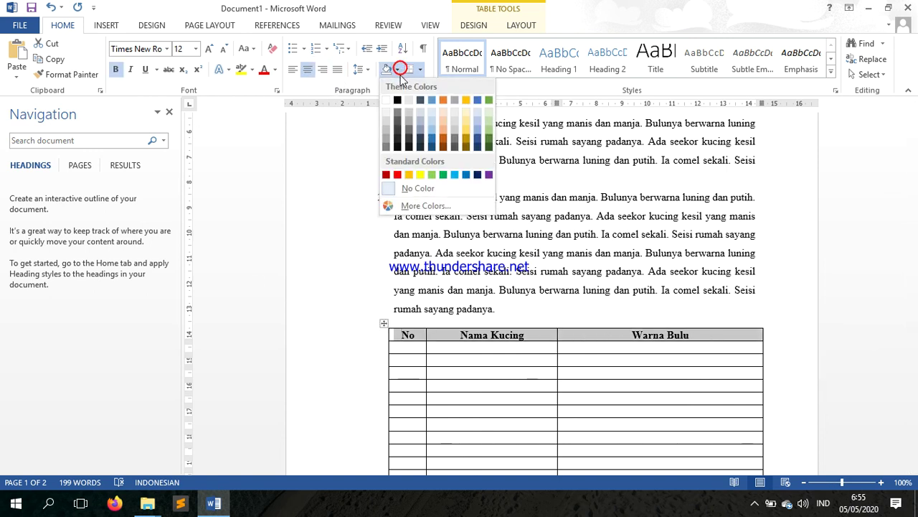
click(489, 101)
Try to set the whole table's rows to repeat as header row at the top of each page, keeping row breaks across pages allowed.
scroll(396, 321, down, 8)
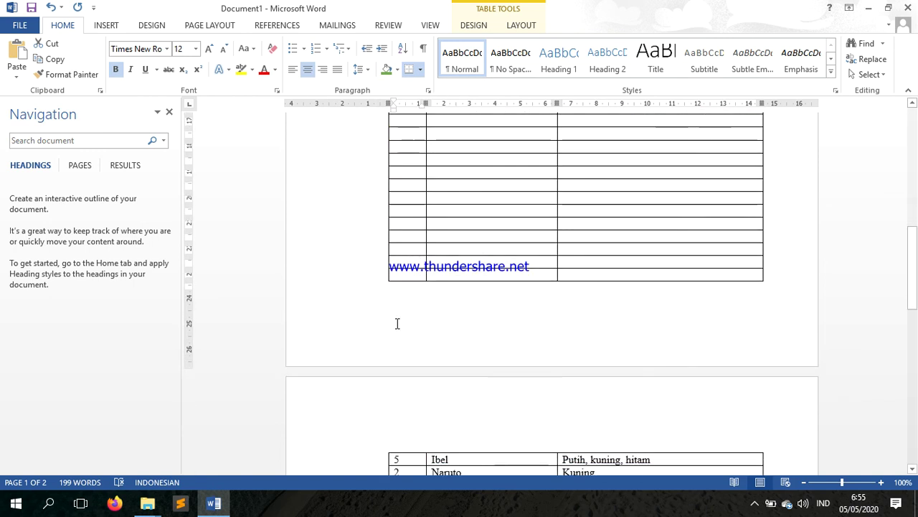
scroll(397, 324, up, 4)
click(384, 163)
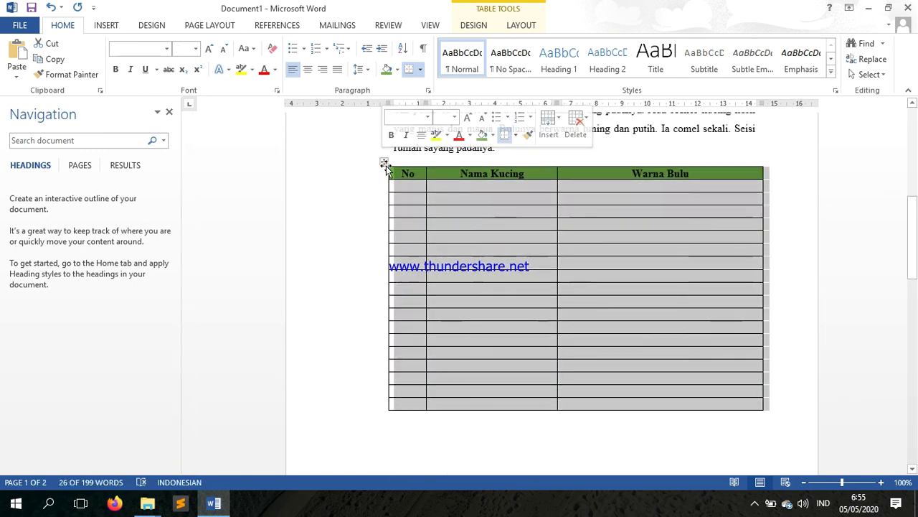
right_click(421, 173)
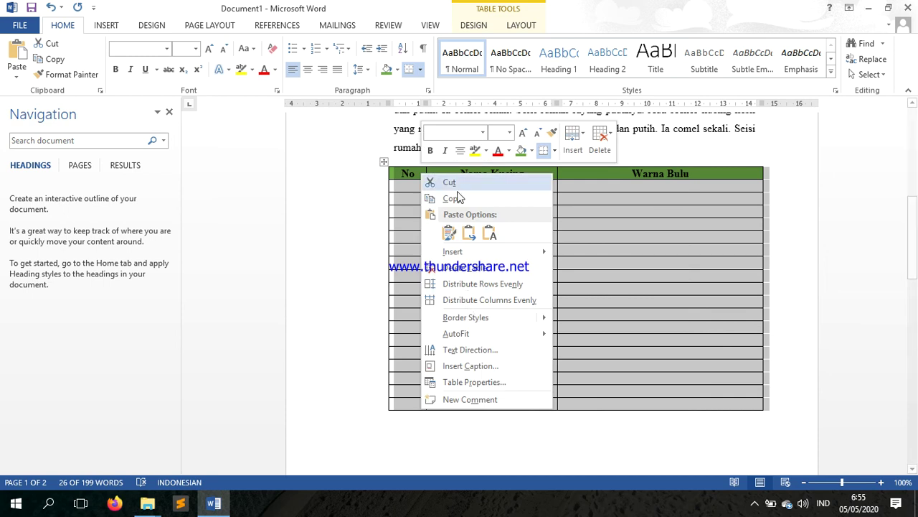
click(464, 381)
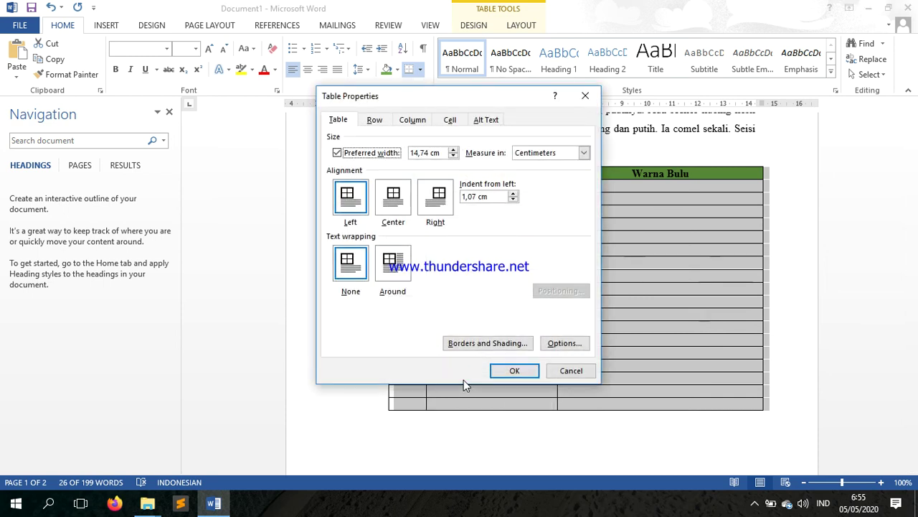
click(374, 122)
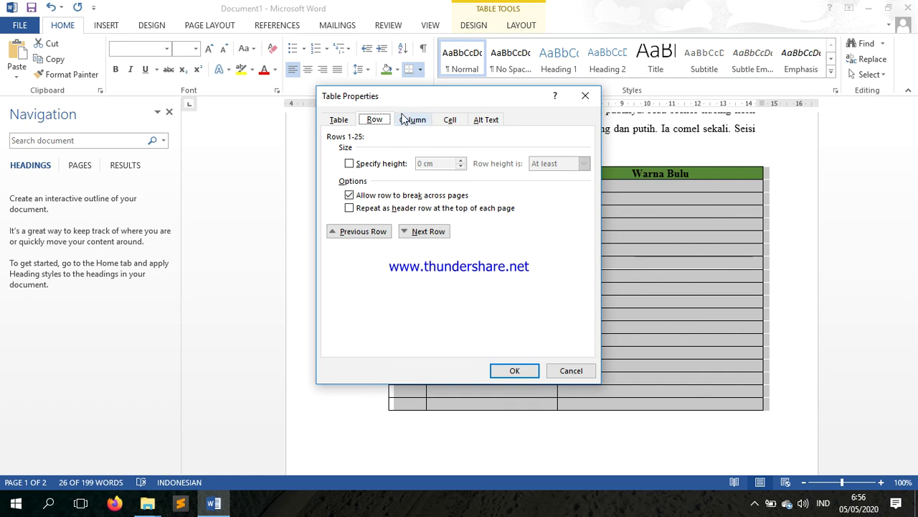
click(357, 203)
click(357, 203)
click(357, 203)
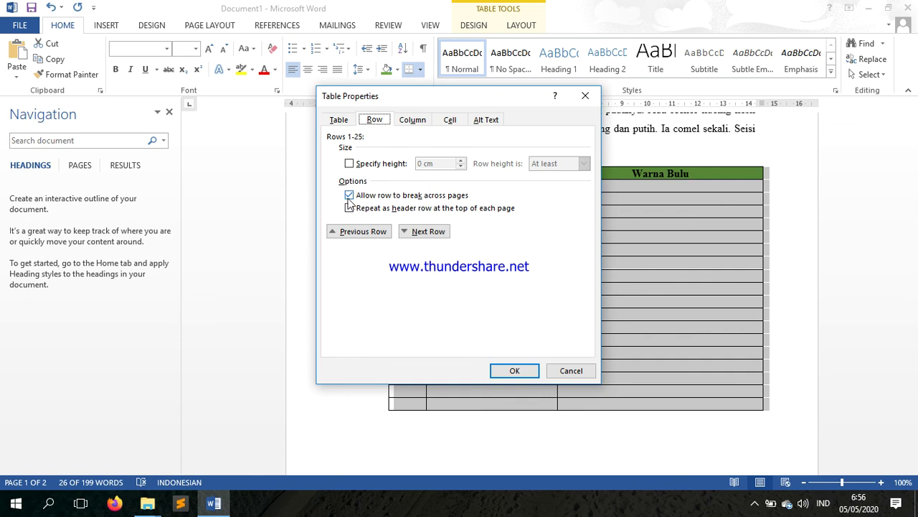
click(357, 203)
click(351, 210)
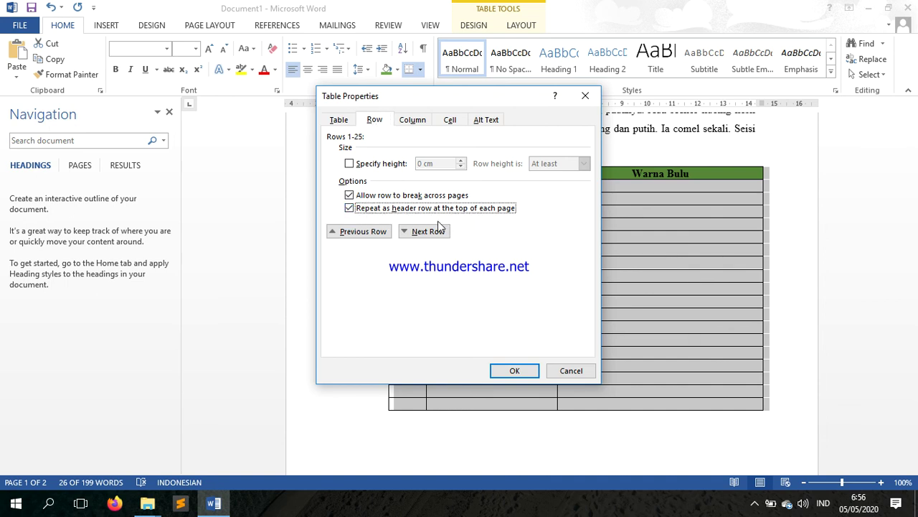
click(515, 371)
scroll(553, 285, down, 3)
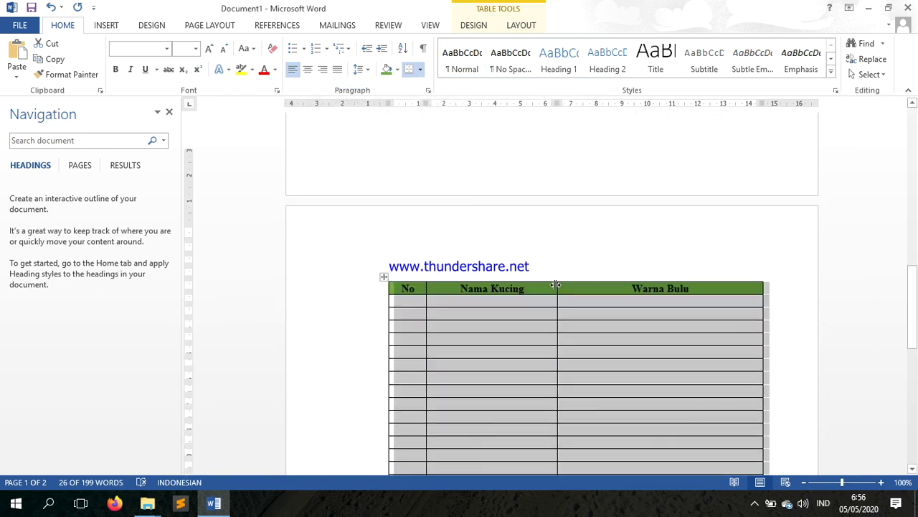
scroll(553, 282, down, 8)
scroll(553, 283, up, 5)
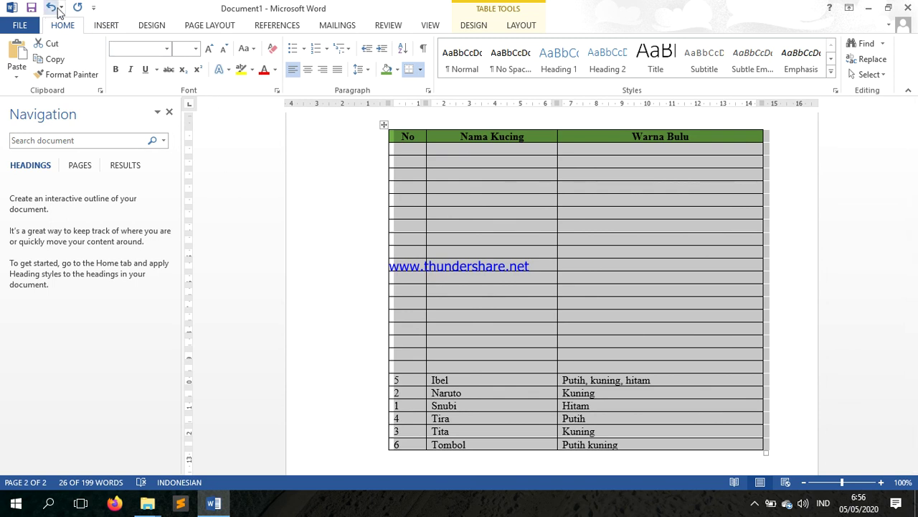
Undo the repeat-header setting applied to the whole table and deselect the table.
click(53, 8)
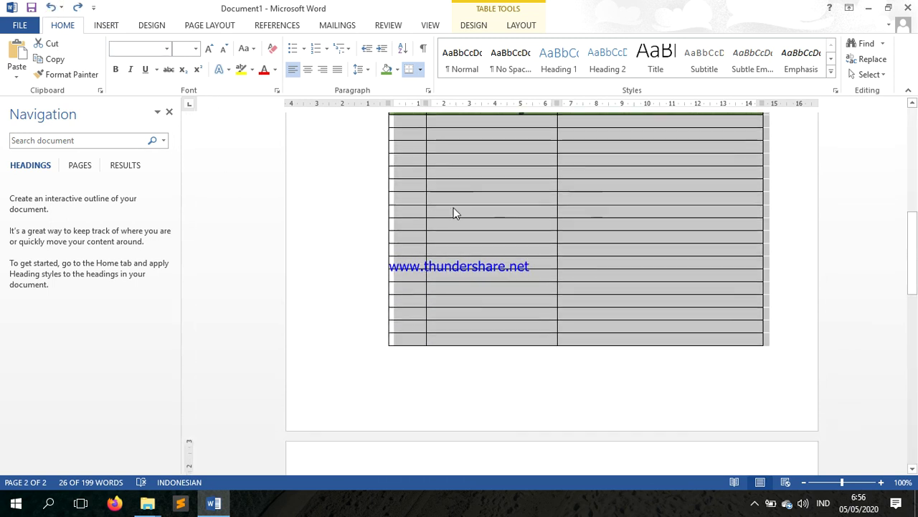
click(454, 207)
scroll(453, 176, up, 3)
click(445, 213)
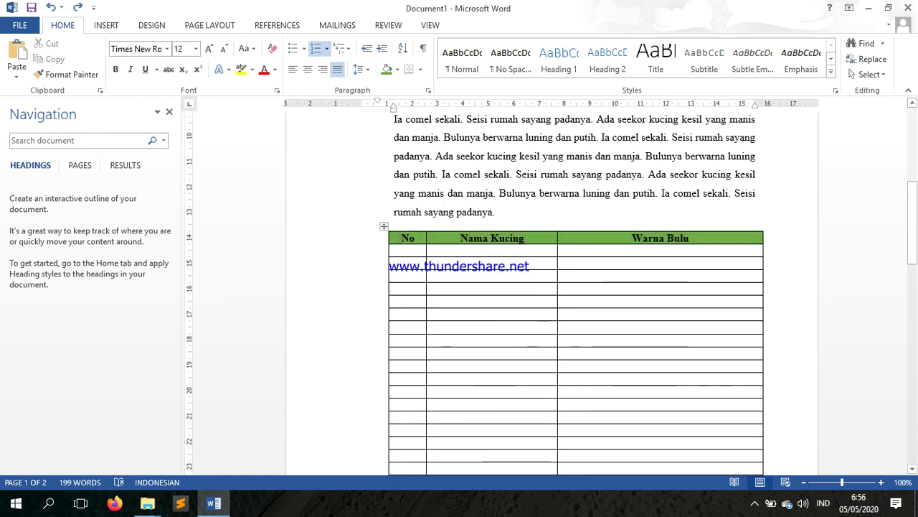
Set only the green header row to repeat as header row at the top of each page.
mouse_move(396, 237)
mouse_down()
mouse_move(703, 225)
mouse_move(705, 235)
mouse_up()
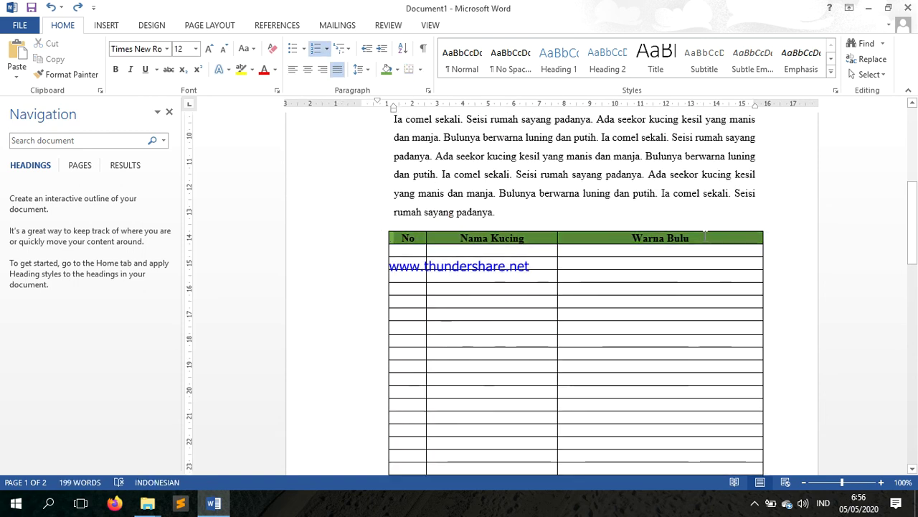
right_click(700, 238)
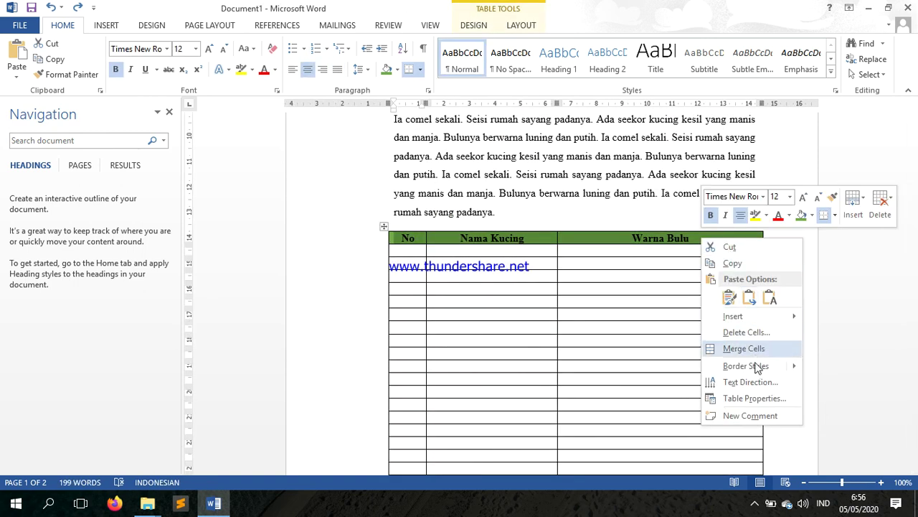
click(753, 399)
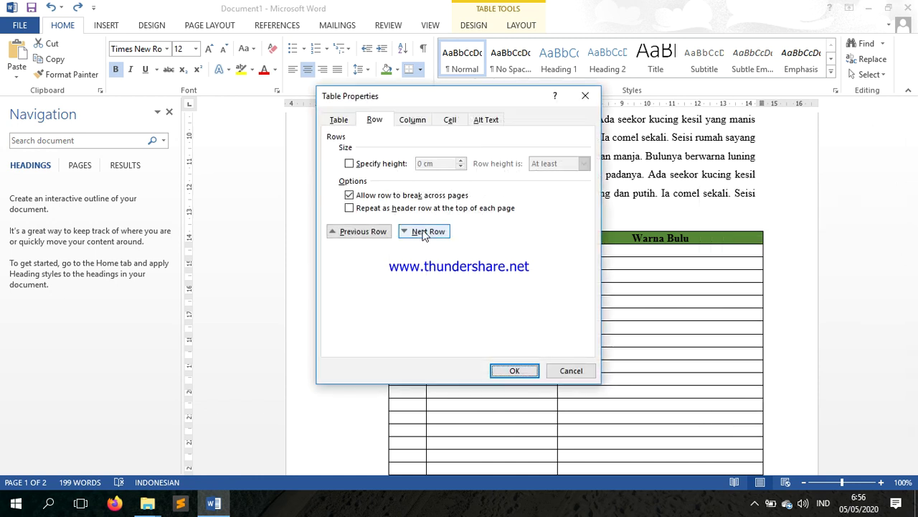
click(350, 208)
click(506, 369)
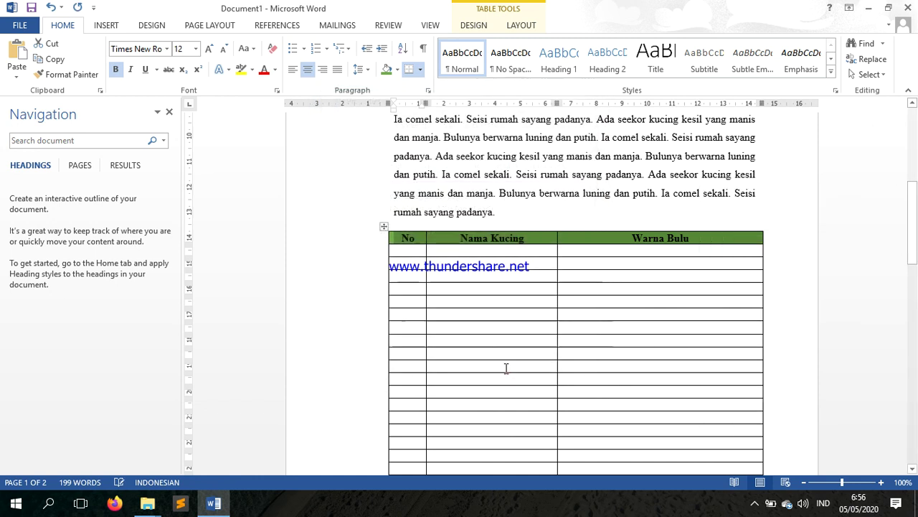
scroll(510, 357, down, 10)
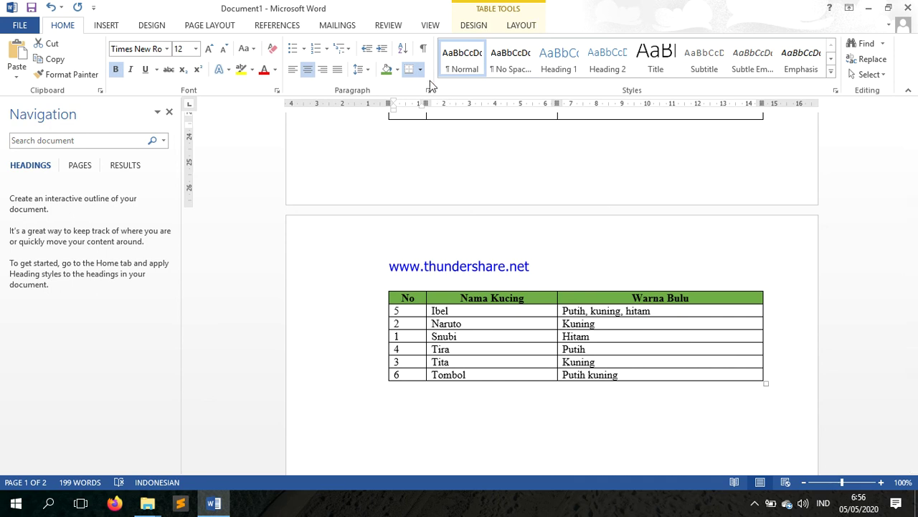
scroll(379, 49, down, 5)
scroll(384, 229, up, 5)
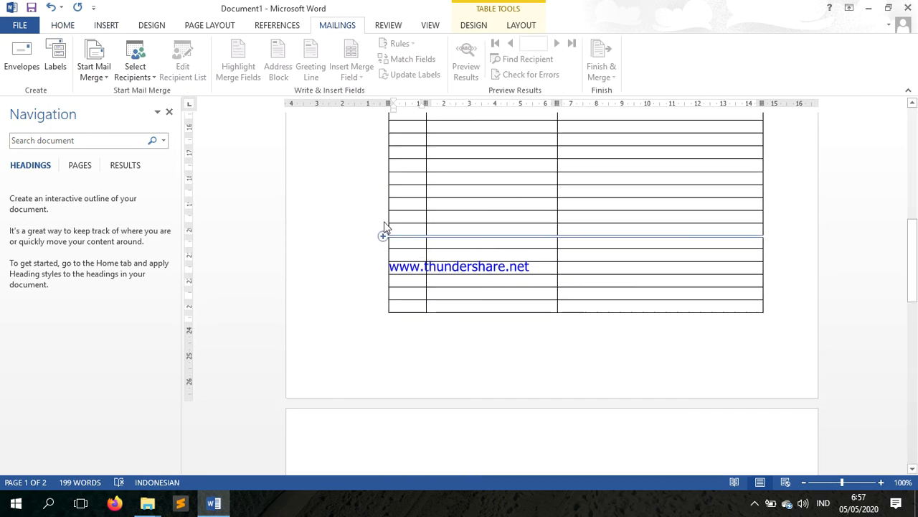
scroll(408, 189, down, 4)
scroll(204, 57, up, 5)
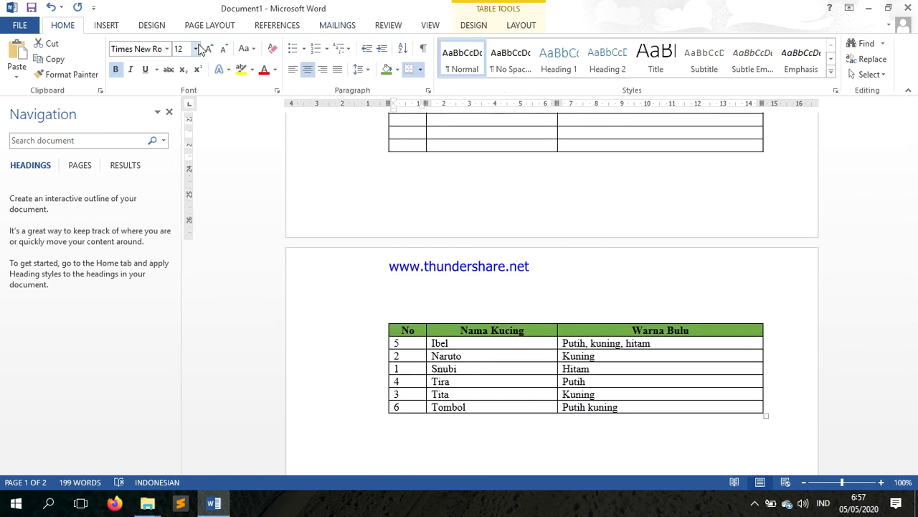
Try to insert the cuplikan layar picture with the Ibel table row selected, and undo the insertion.
click(106, 25)
scroll(373, 301, down, 3)
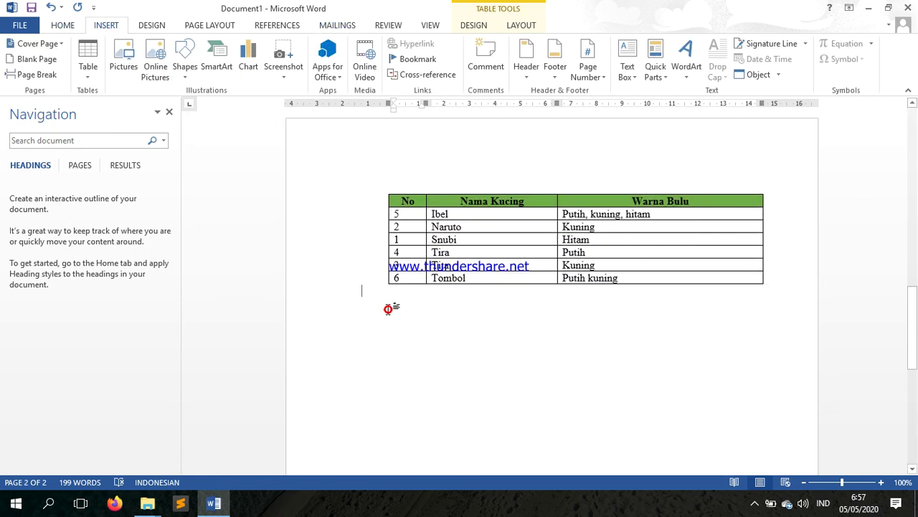
click(391, 305)
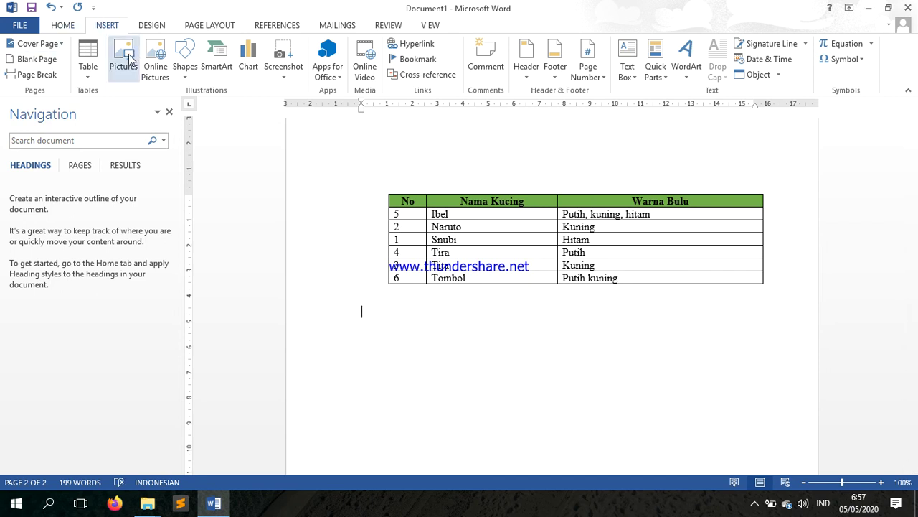
click(382, 214)
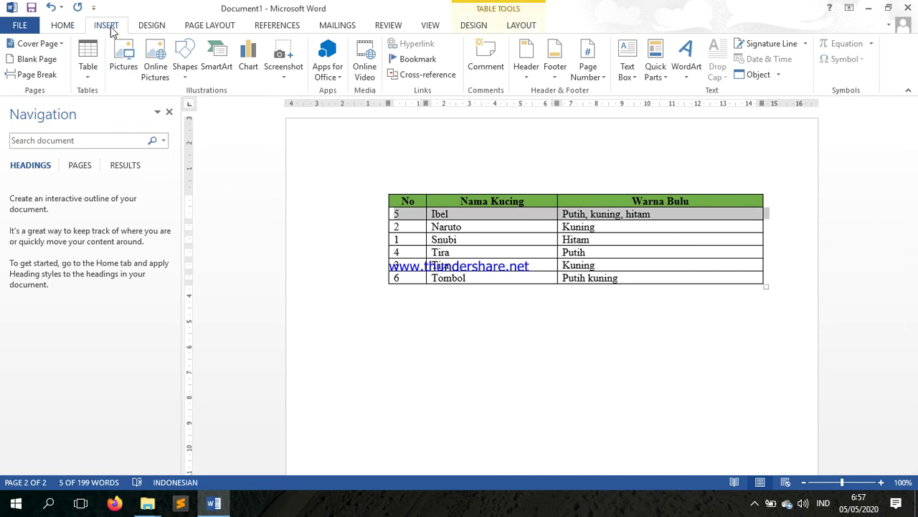
click(125, 56)
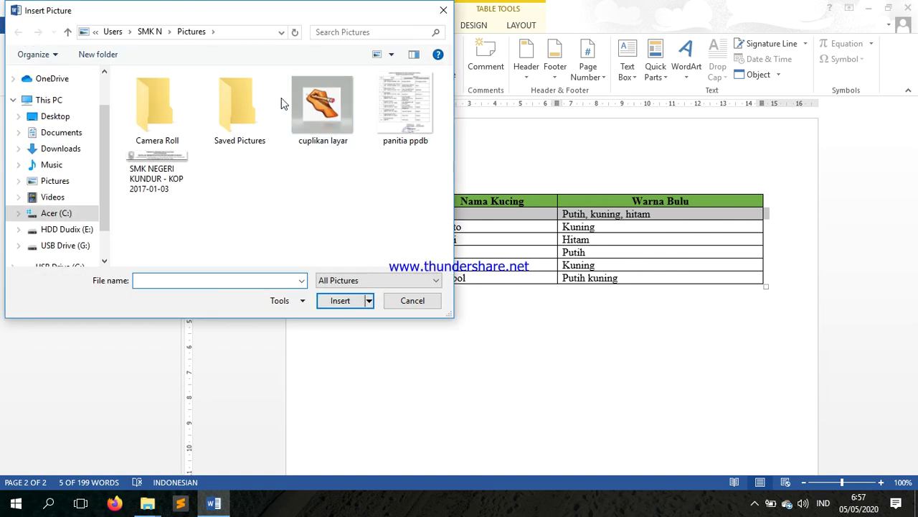
double_click(322, 111)
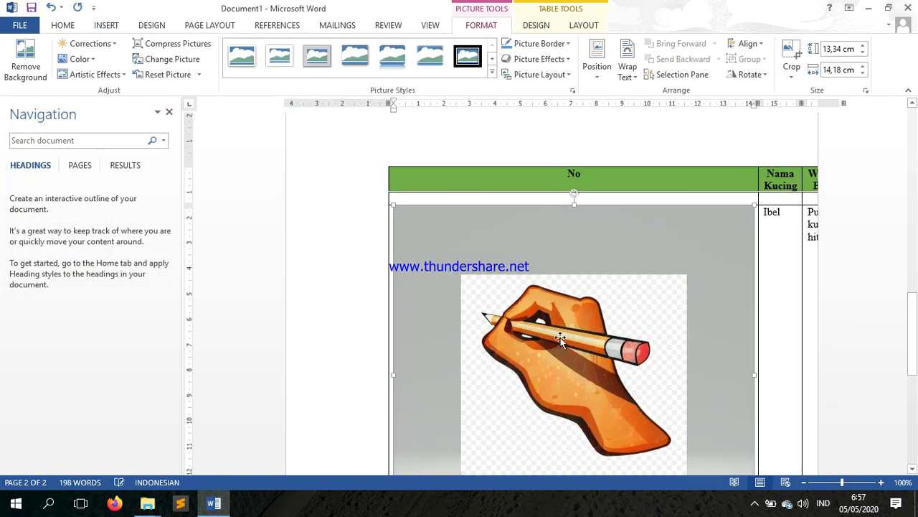
scroll(581, 243, up, 5)
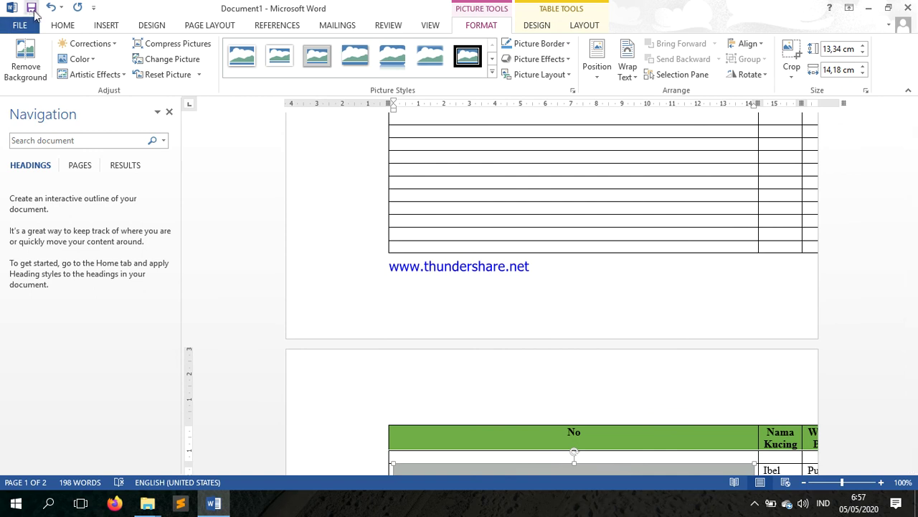
click(45, 7)
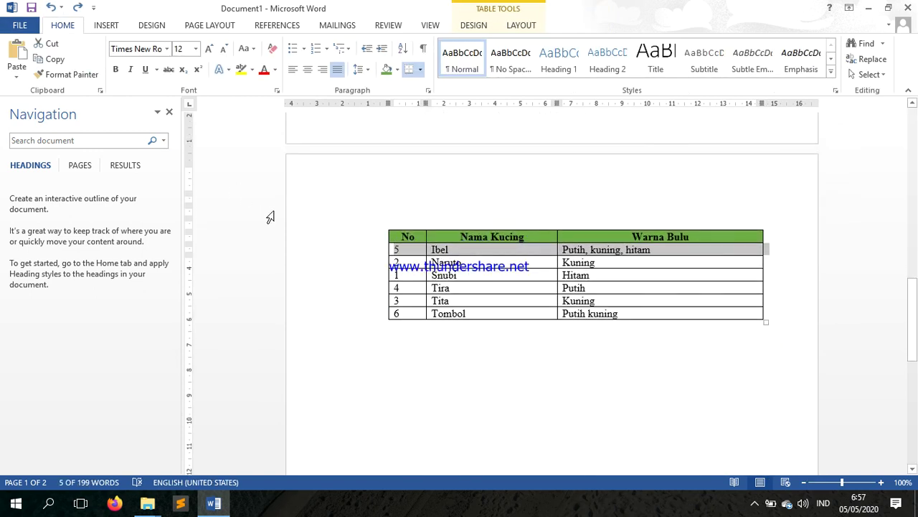
Insert the cuplikan layar picture from the Pictures folder in the empty paragraph below the cat table.
click(387, 239)
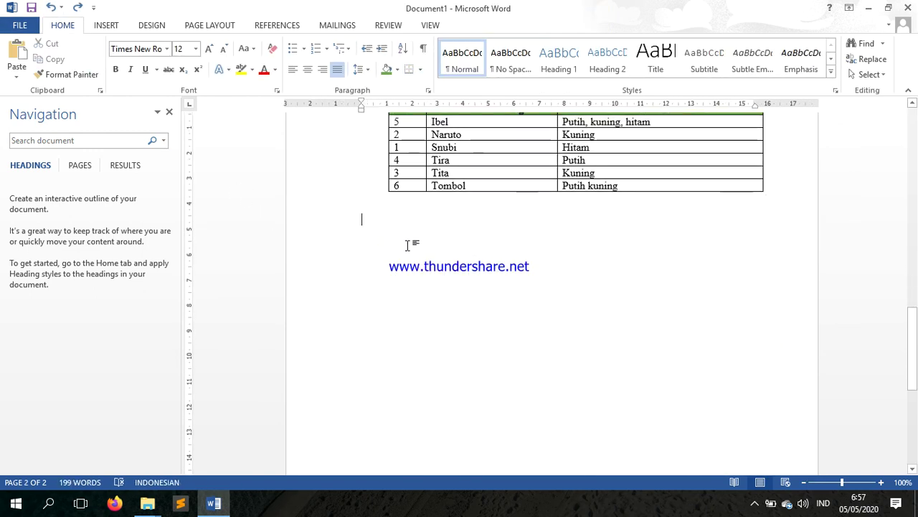
click(108, 26)
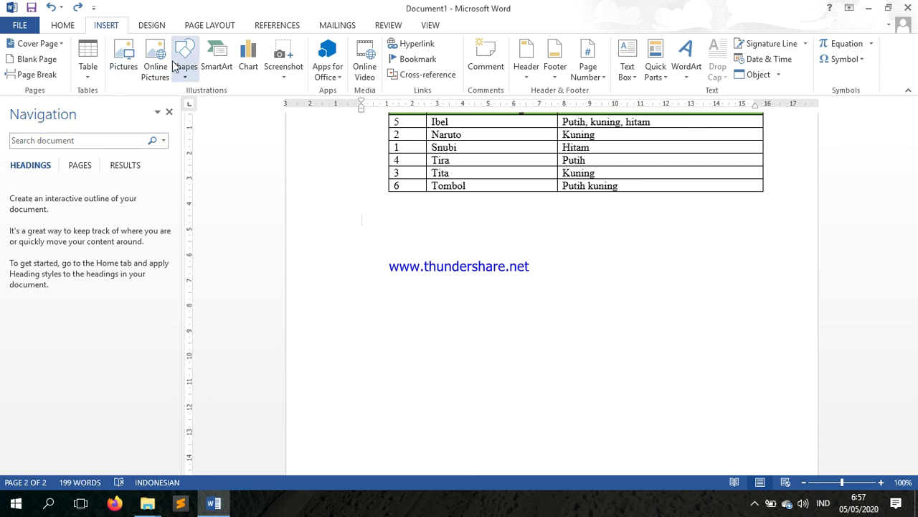
click(124, 57)
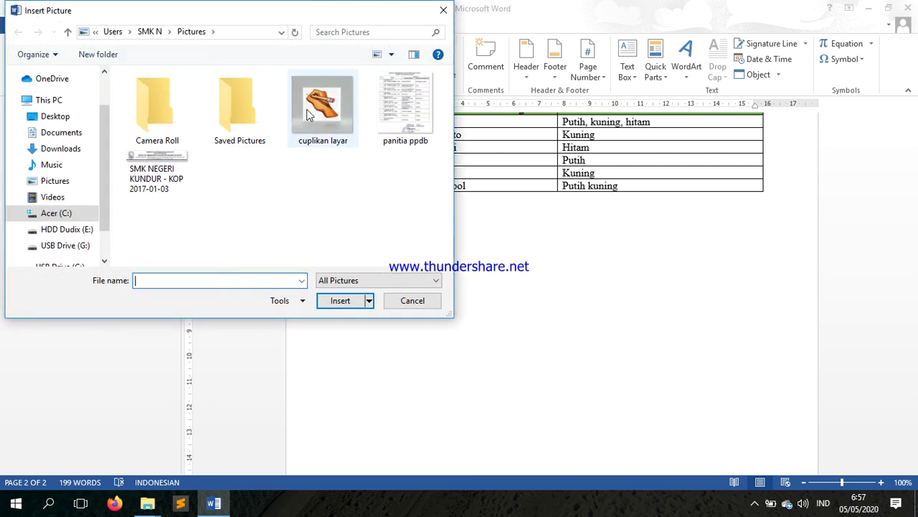
double_click(309, 115)
scroll(470, 247, down, 5)
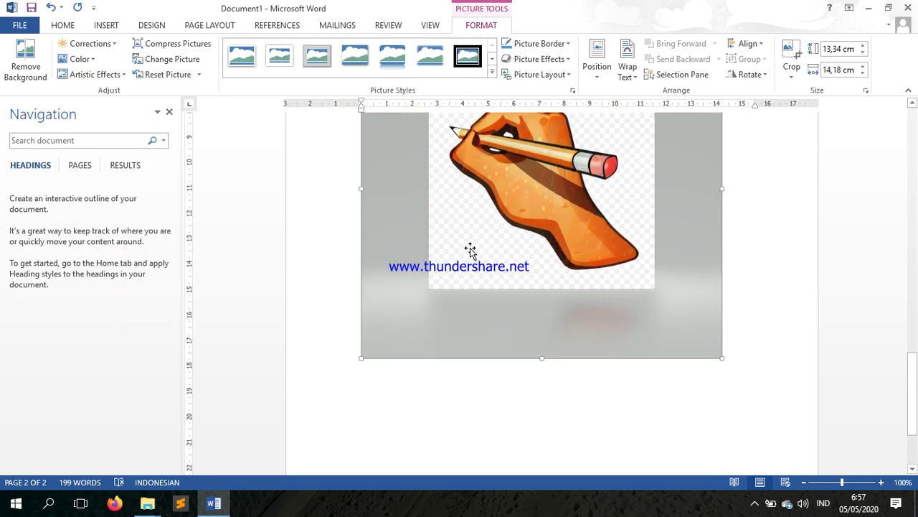
scroll(470, 246, up, 6)
scroll(472, 248, up, 12)
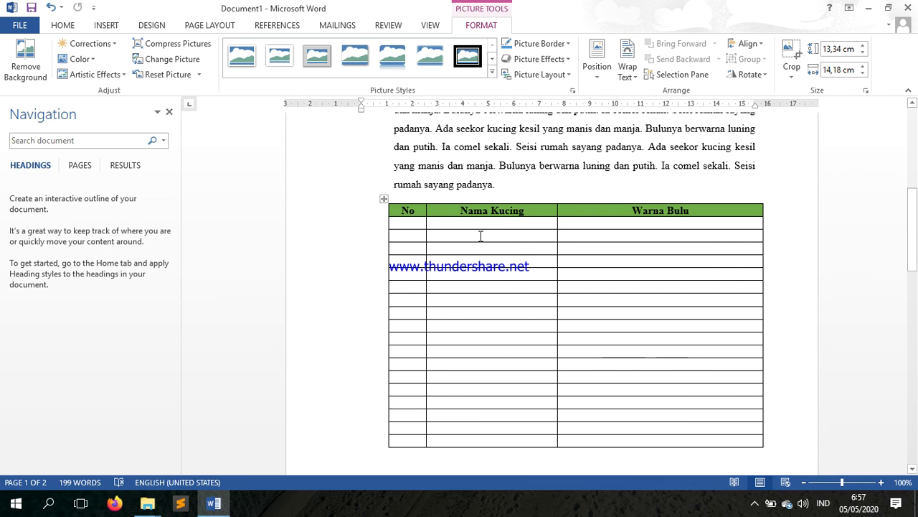
click(753, 505)
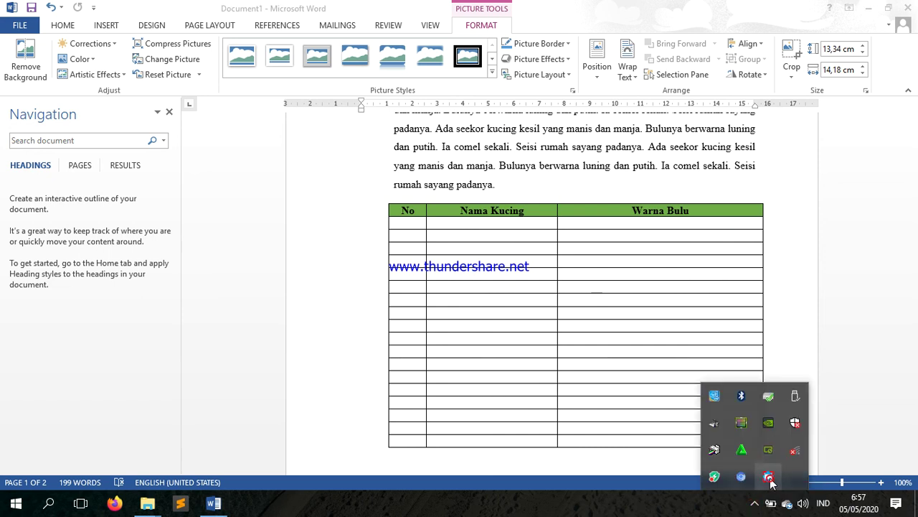
right_click(769, 478)
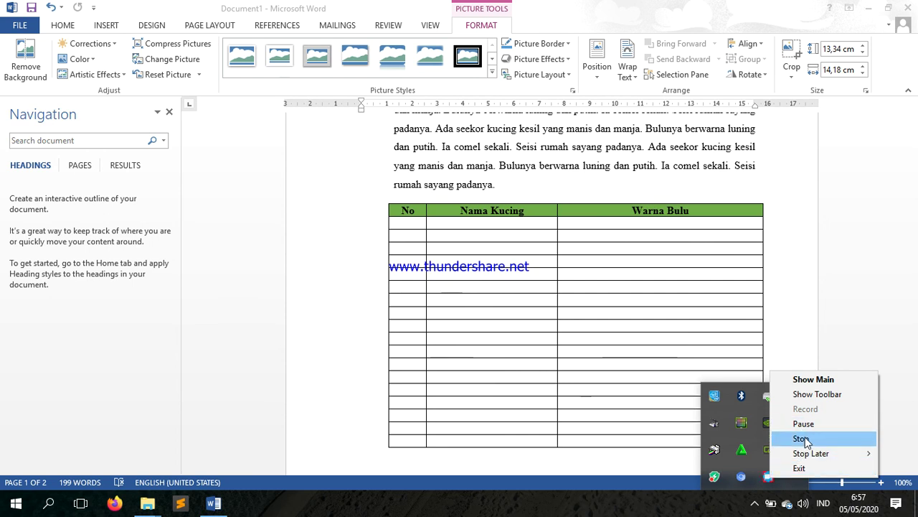
click(798, 379)
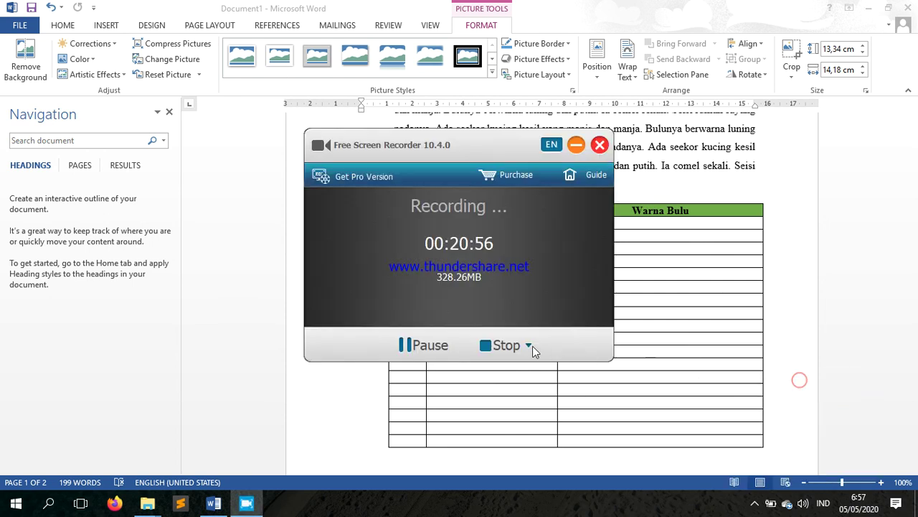